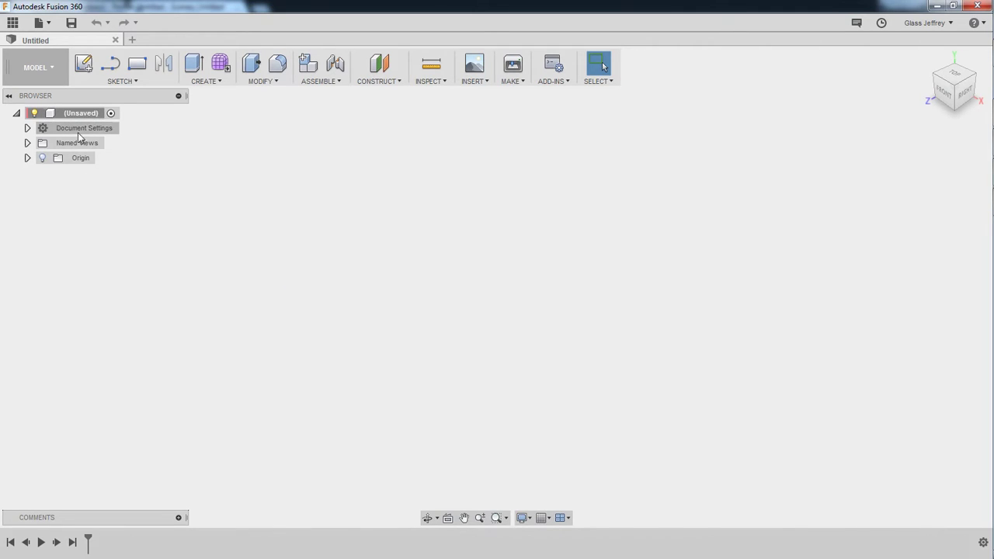
- Save the new design under the name "Cutaway Experiment"
key("ctrl+s")
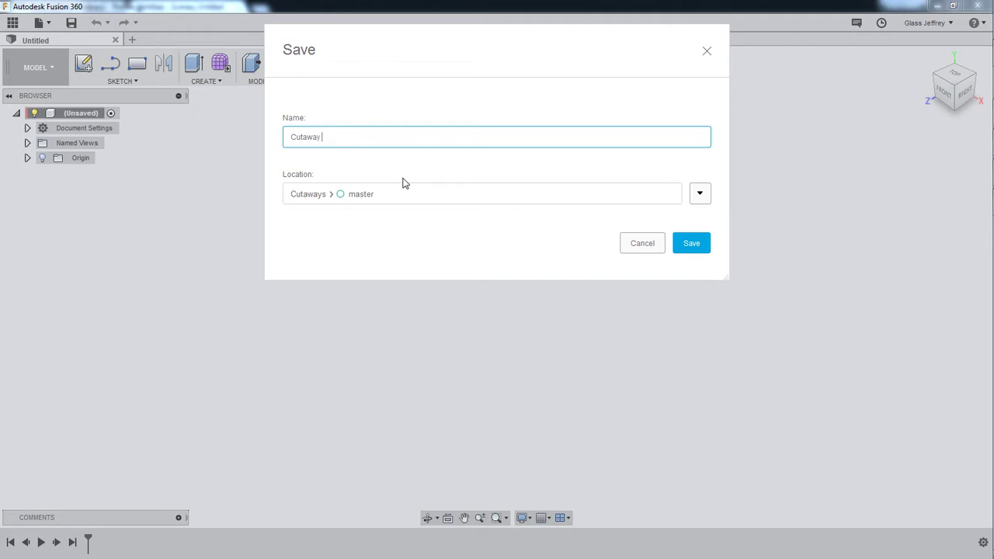
type("Cutaway Experiment")
key("Return")
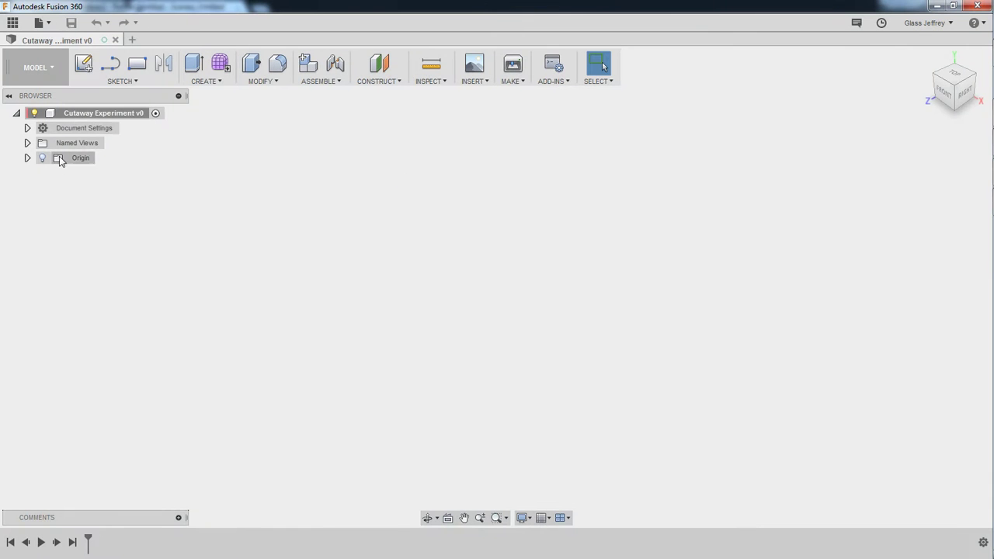
- Create a new component under the root of the design and name it Shape
right_click(85, 115)
left_click(153, 128)
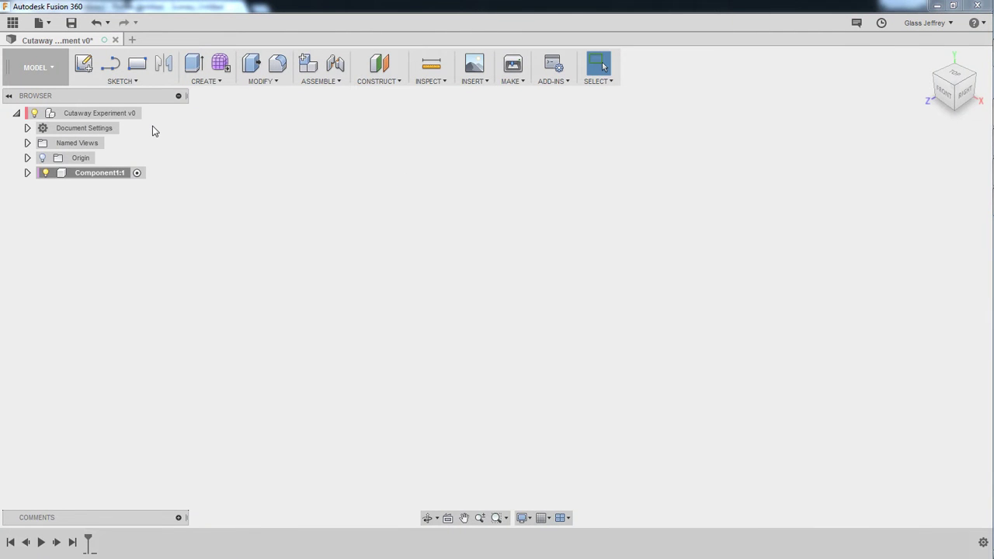
left_click(112, 173)
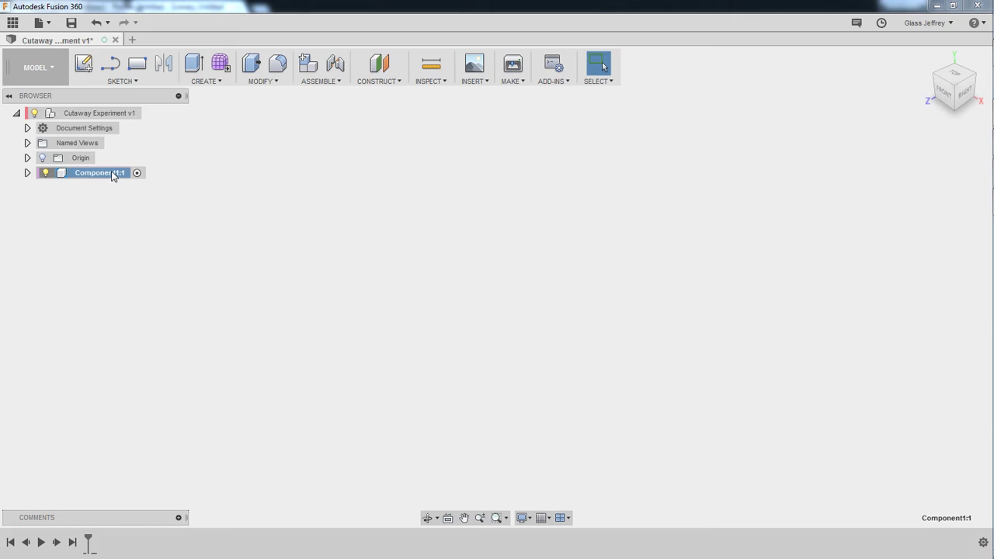
key("Return")
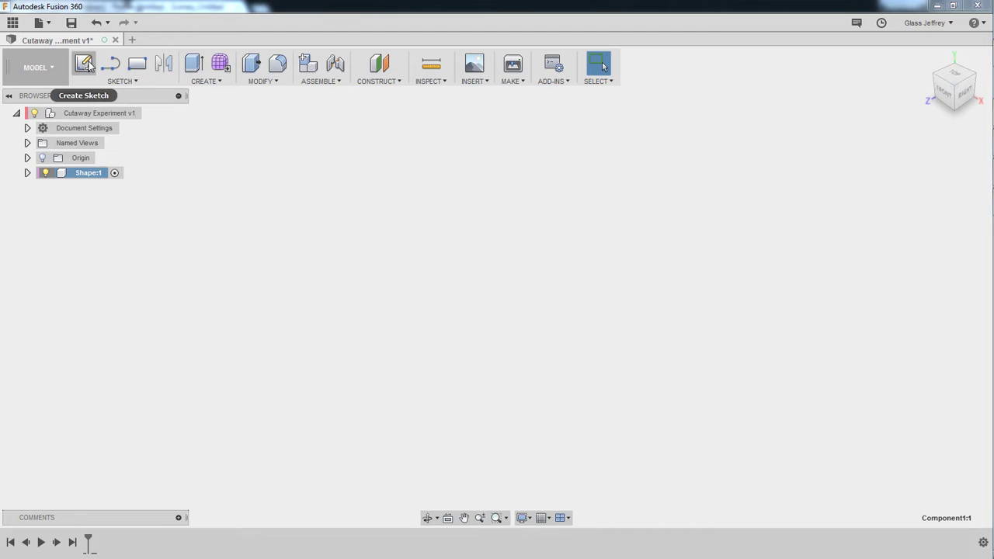
- Add a user parameter named SideLength in millimetres with the expression 50
left_click(263, 81)
left_click(300, 380)
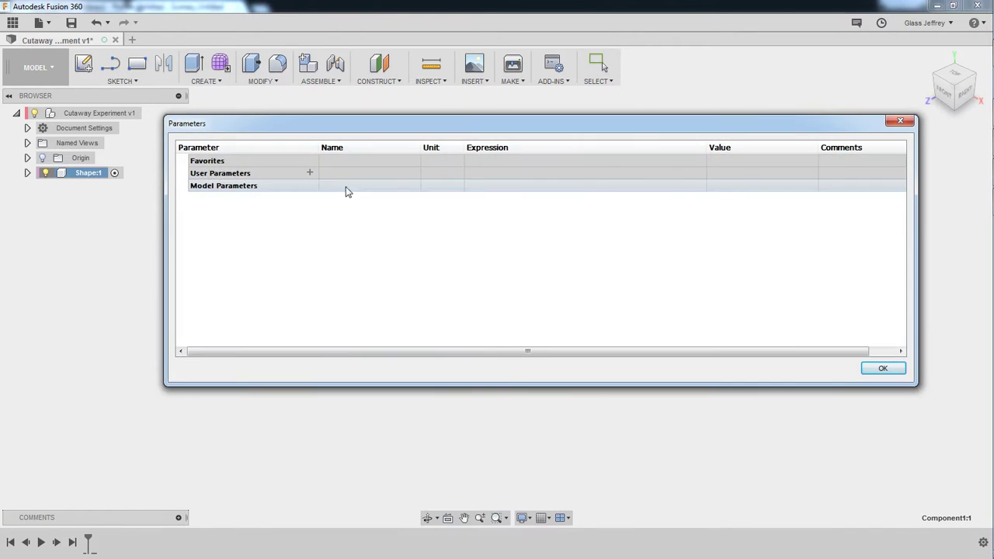
left_click(309, 172)
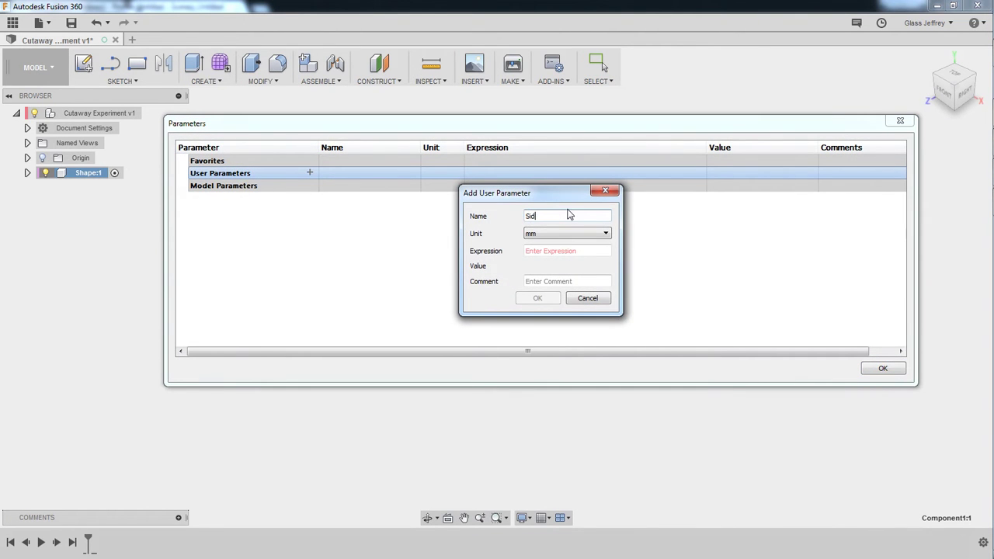
type("SideLength")
key("Tab")
key("Tab")
type("50")
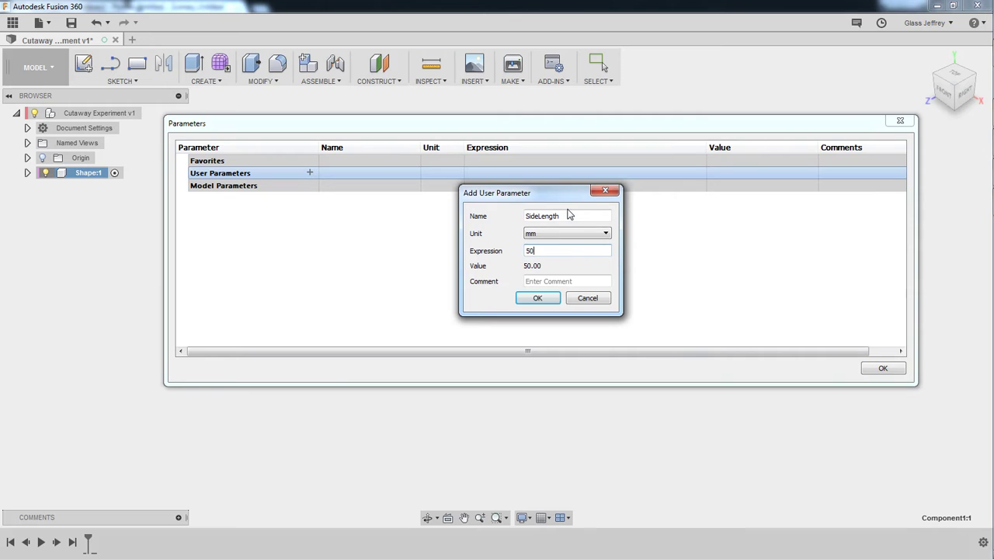
left_click(537, 300)
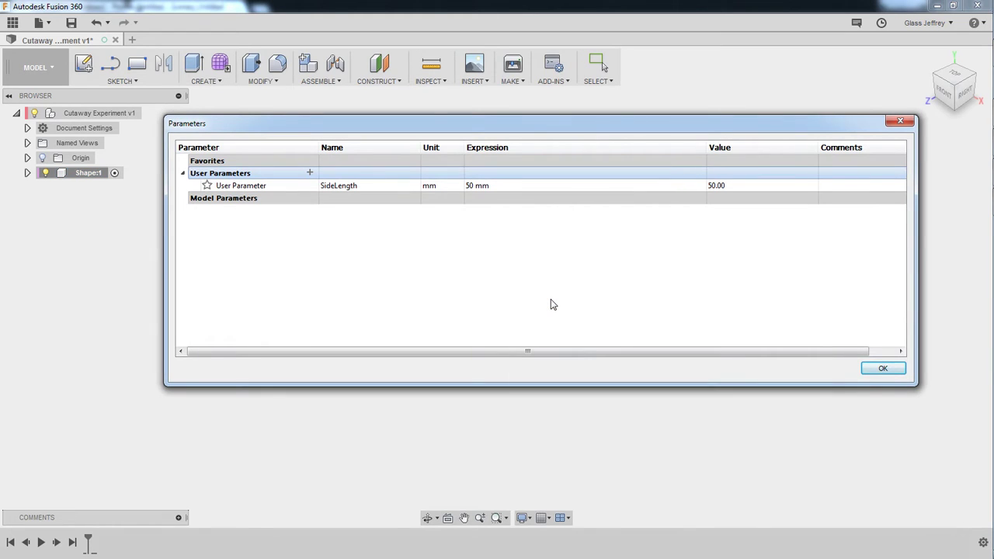
left_click(882, 368)
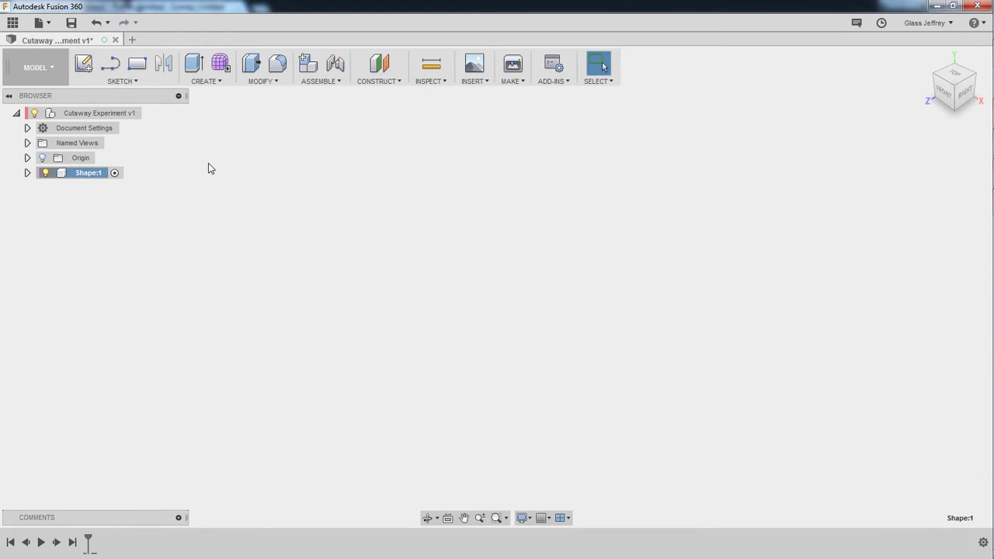
- Sketch a rectangle of about 64 by 51 mm on the horizontal origin plane, starting at the origin
left_click(27, 173)
left_click(84, 63)
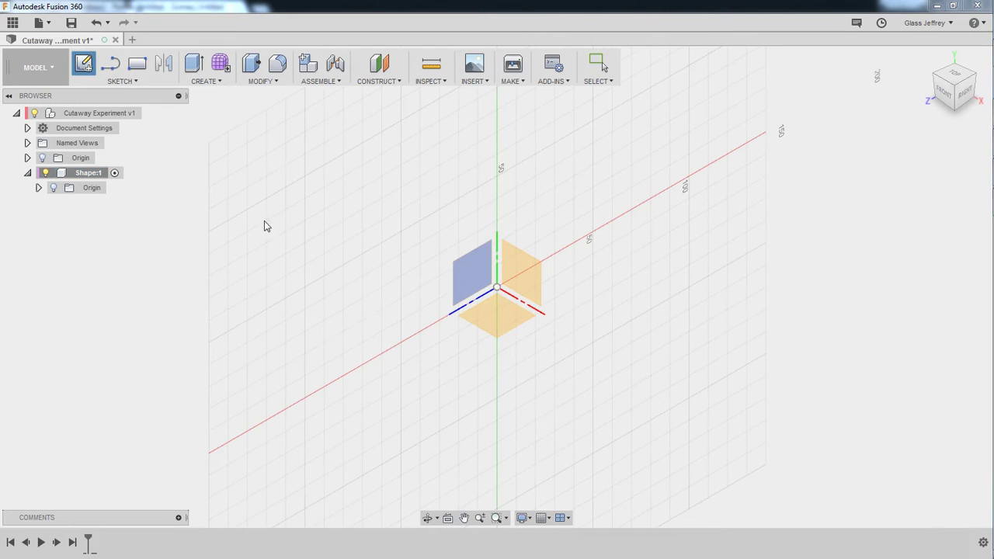
left_click(499, 317)
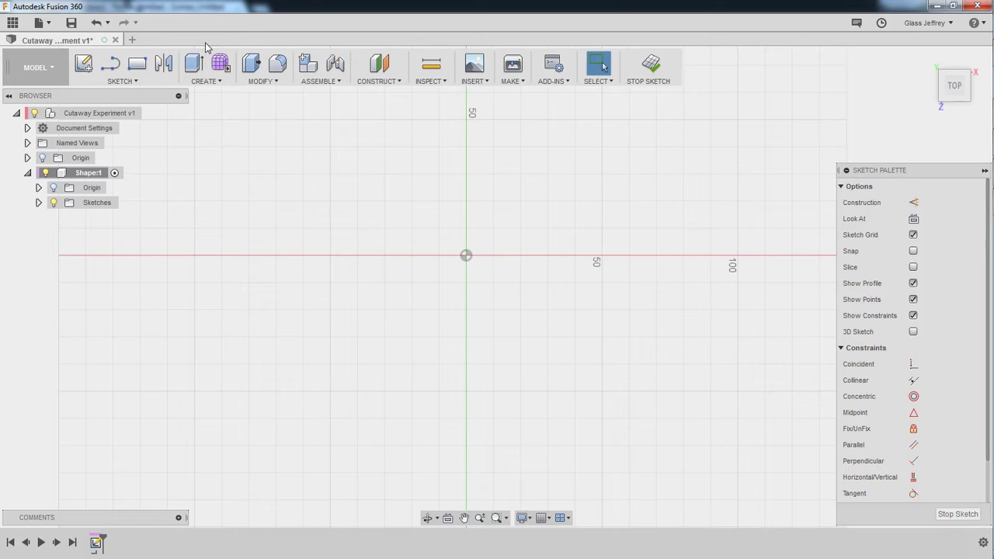
key("r")
left_click(466, 256)
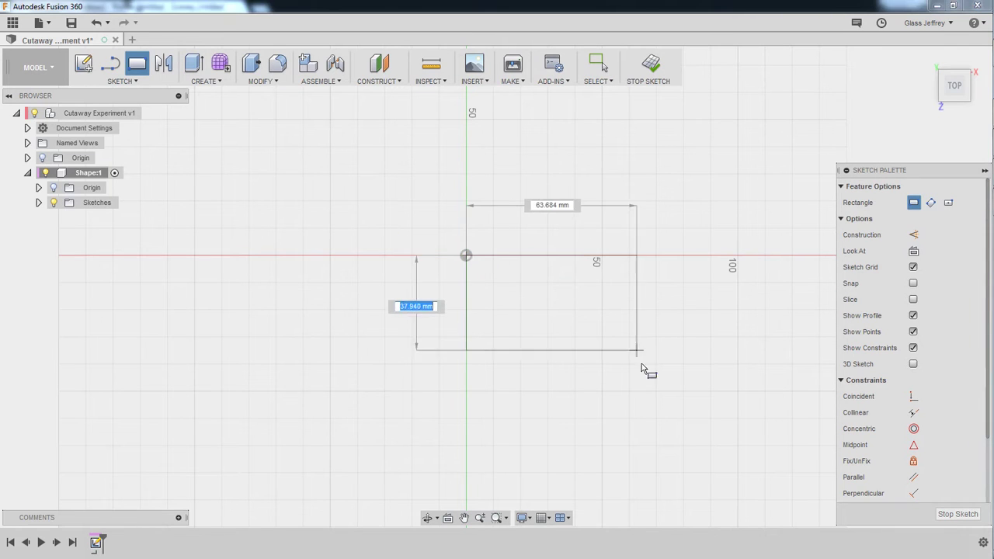
left_click(640, 394)
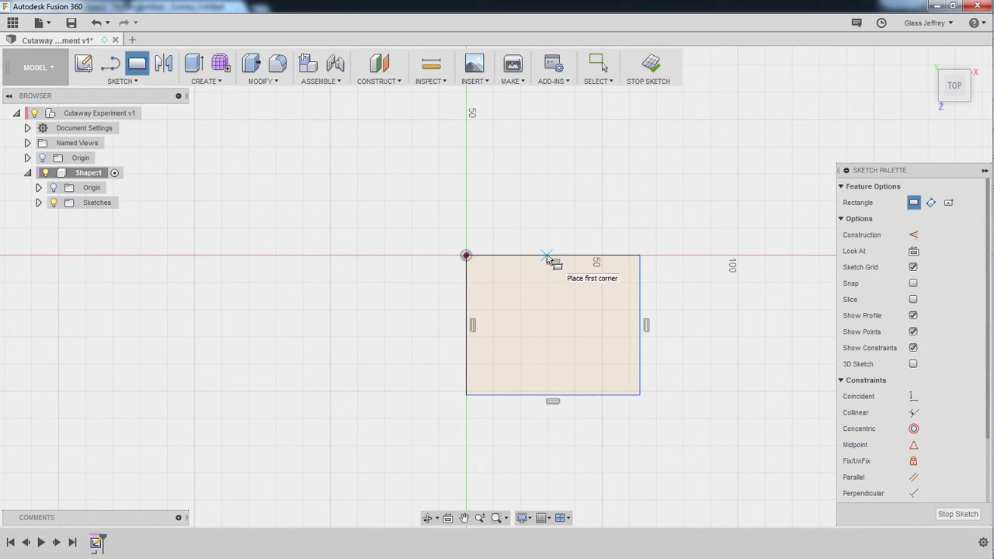
key("Escape")
key("r")
- Dimension the rectangle's width and height with the SideLength parameter and finish the sketch
key("d")
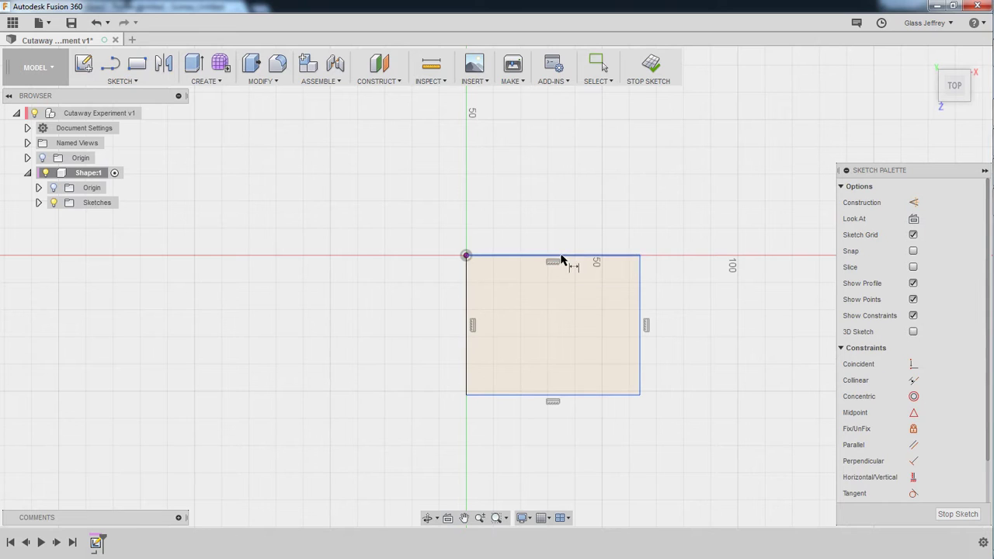
left_click(561, 256)
left_click(559, 207)
type("SideLength")
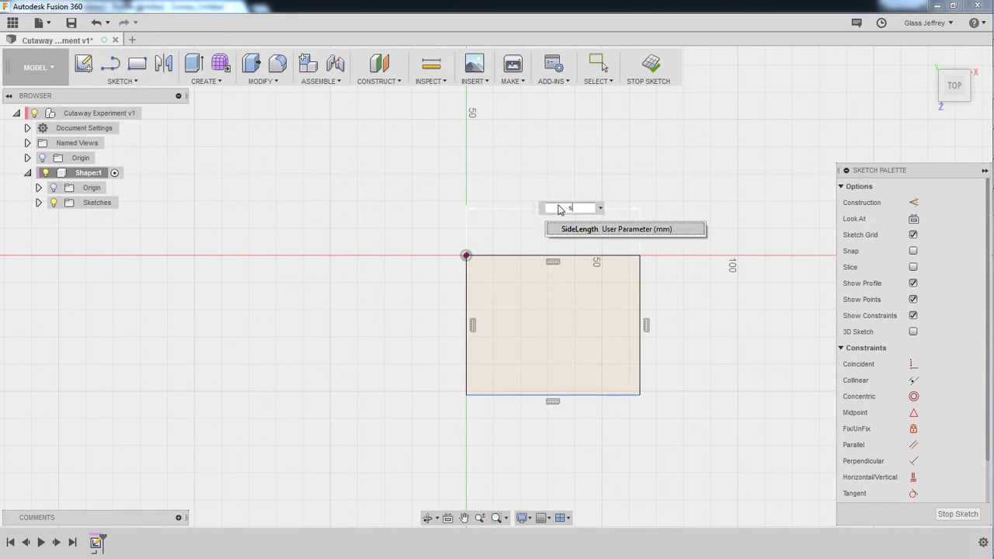
key("Return")
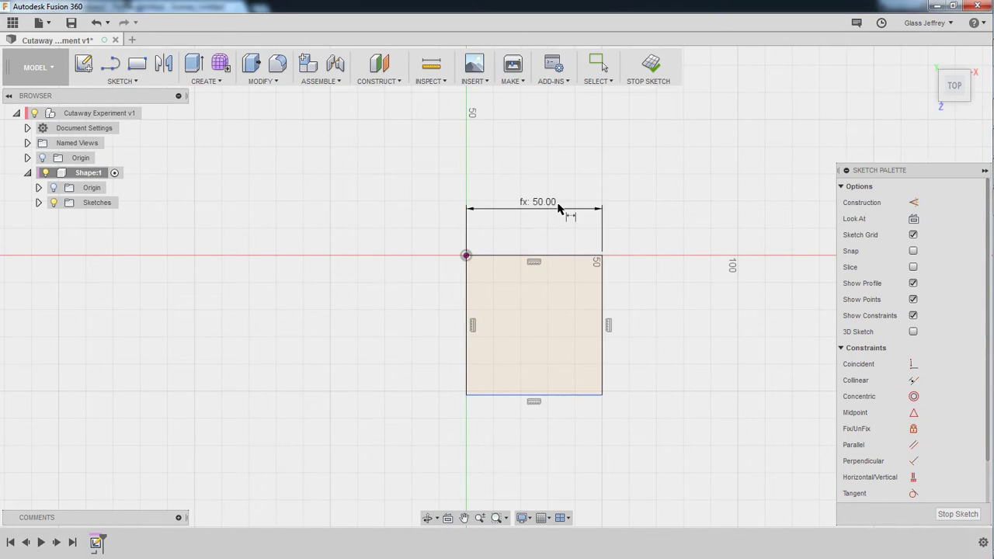
left_click(442, 325)
left_click(420, 325)
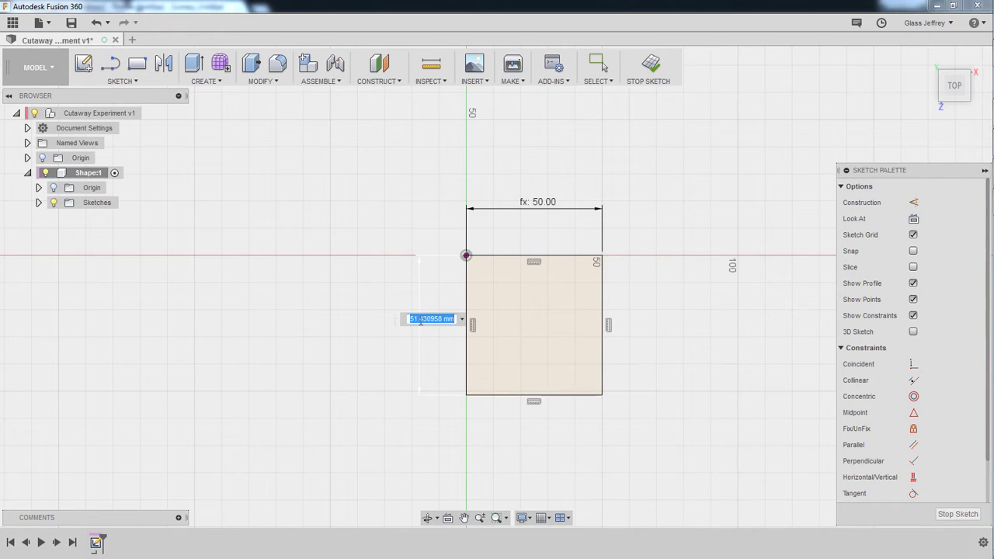
type("side")
key("Return")
key("Return")
left_click(651, 64)
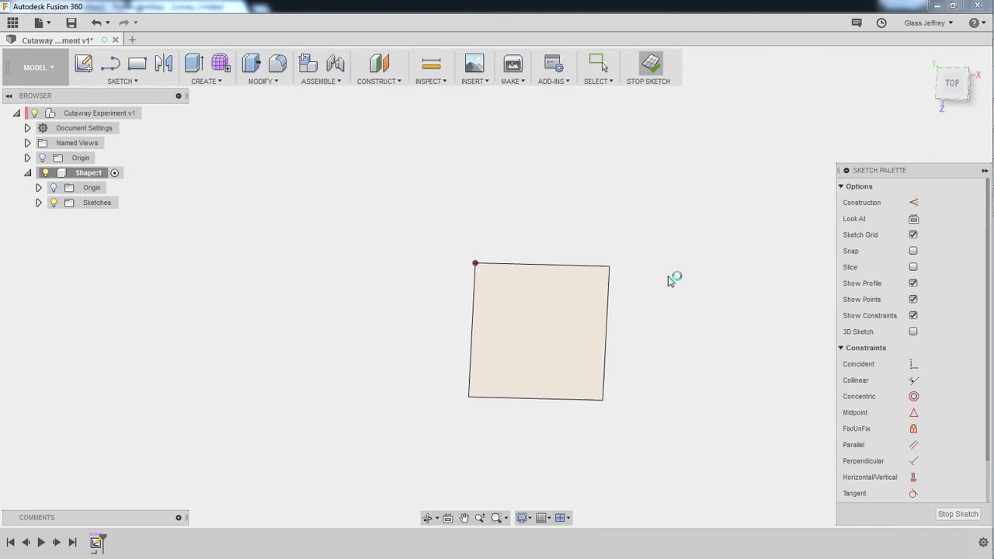
- Extrude the square profile by the SideLength parameter as a new body
left_click(194, 63)
left_click(510, 338)
left_click(890, 275)
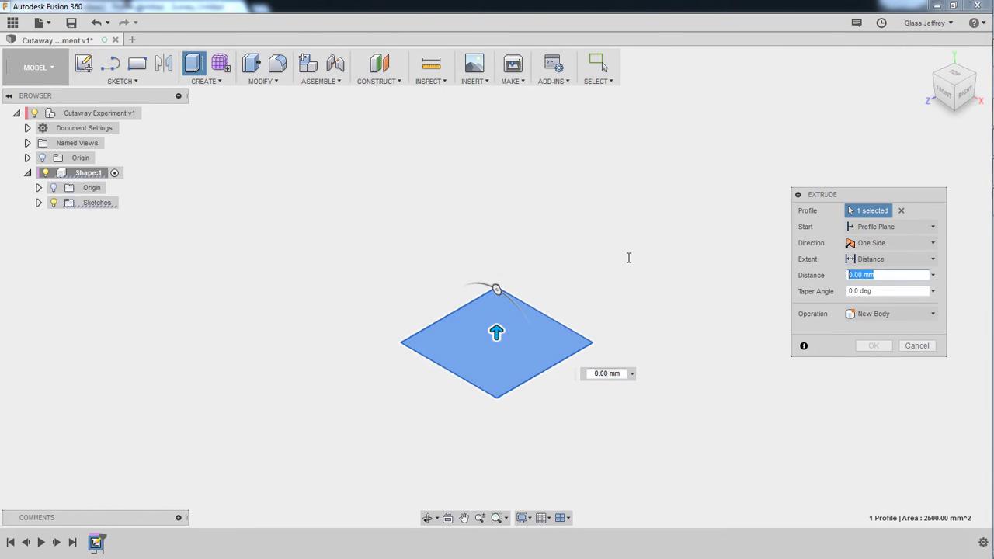
type("side")
key("Return")
key("Return")
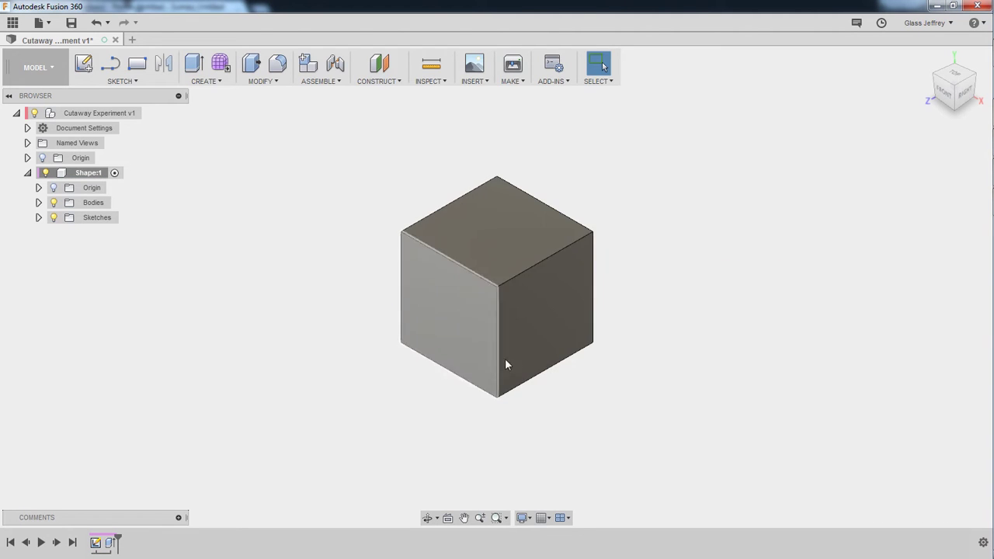
- Construct a midplane between the cube's top and bottom faces
scroll(606, 350, "up", 1)
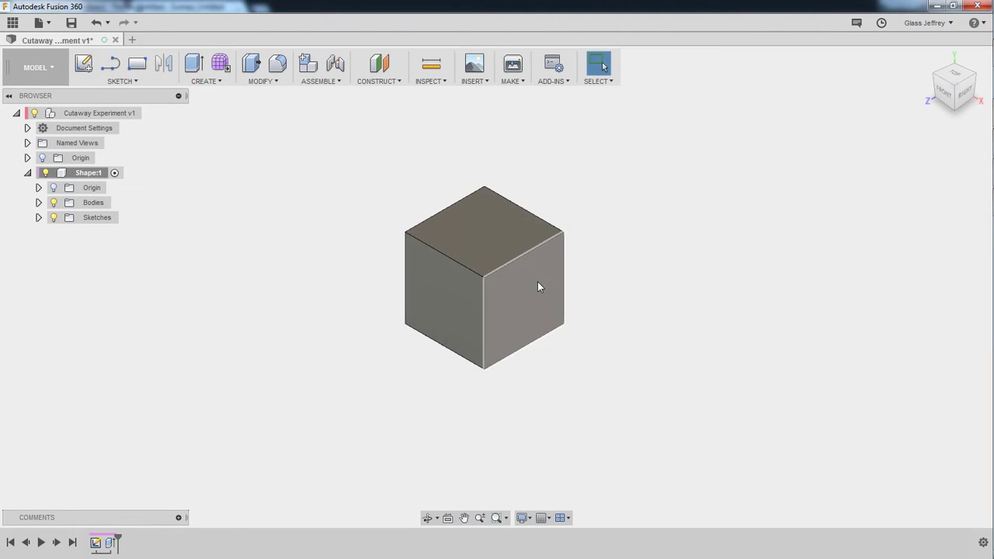
scroll(537, 281, "up", 2)
scroll(537, 282, "up", 1)
middle_click_drag(696, 350, 765, 320)
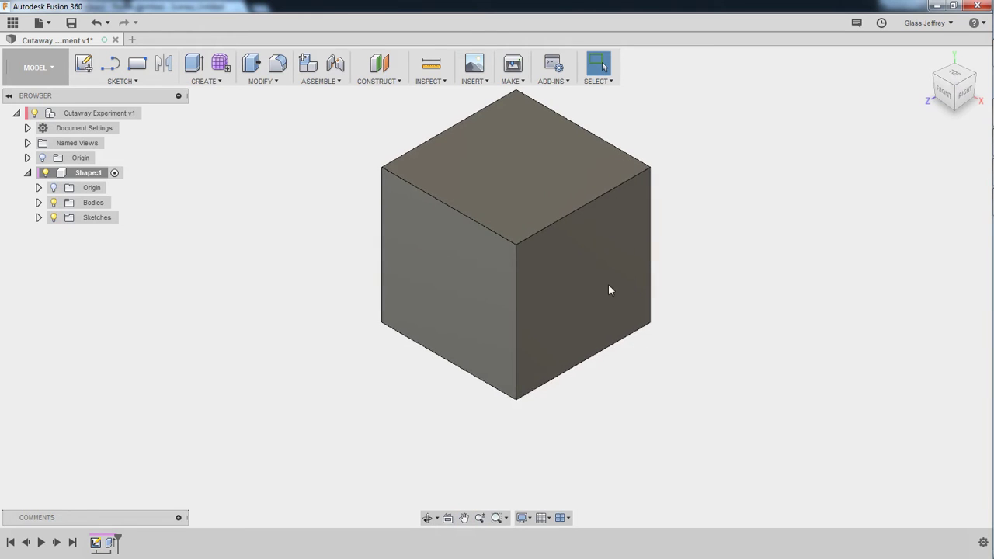
middle_click_drag(283, 227, 271, 260)
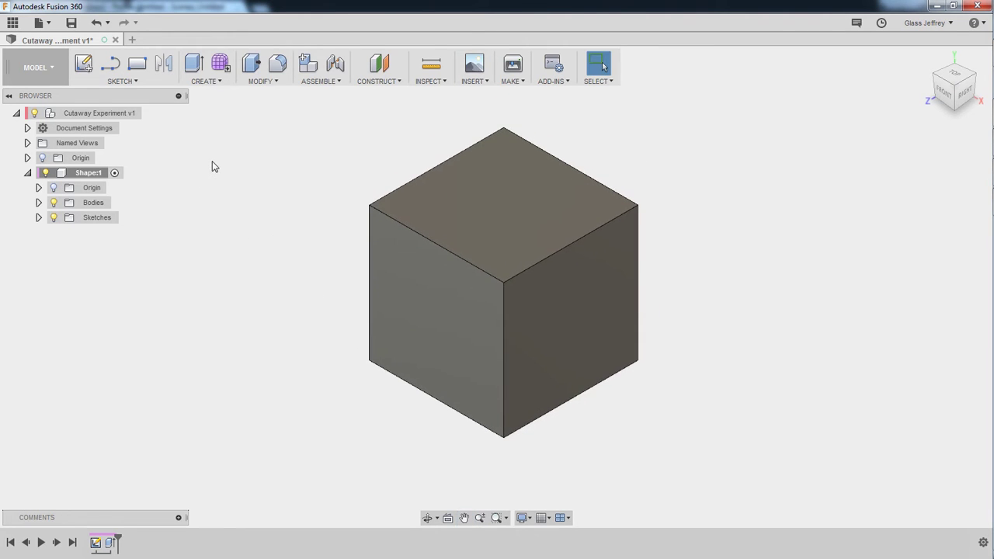
left_click(390, 82)
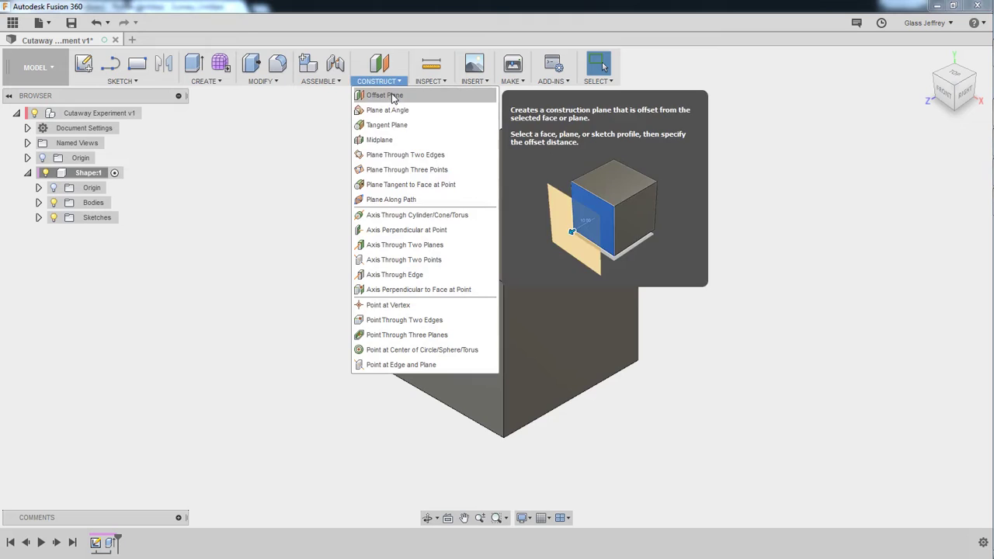
left_click(393, 140)
left_click(592, 217)
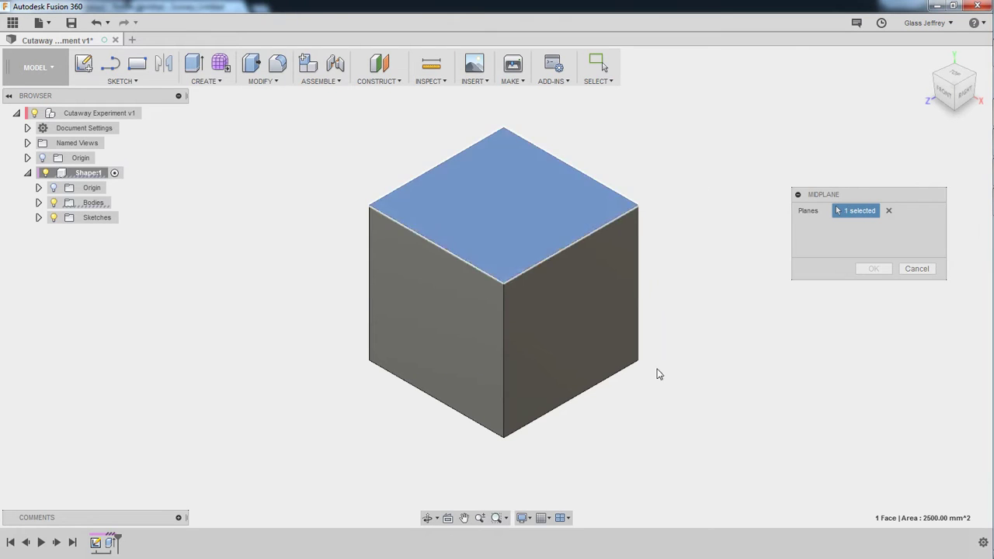
mouse_move(657, 372)
middle_mouse_down("shift")
mouse_move(673, 399)
mouse_move(665, 355)
middle_mouse_up("shift")
left_click(537, 379)
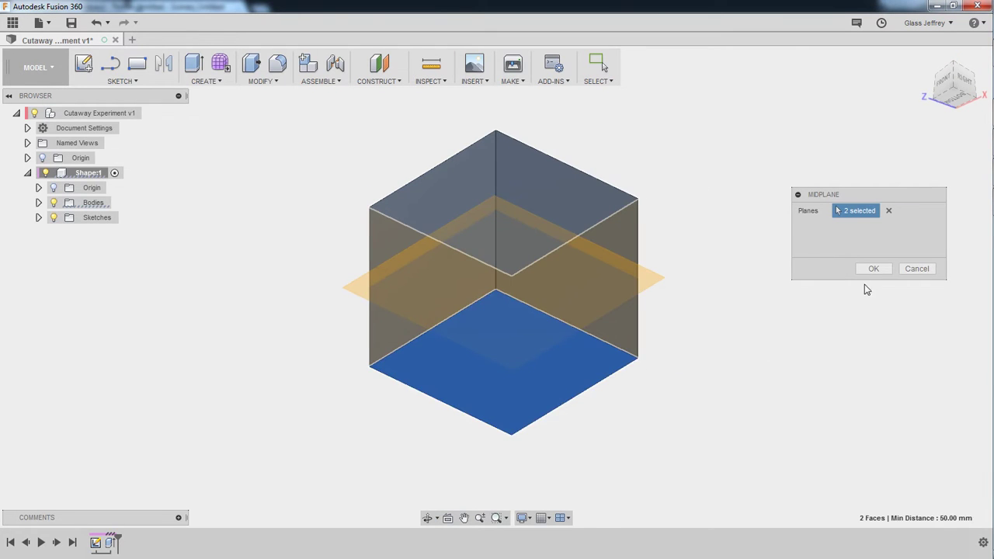
left_click(872, 268)
middle_click_drag(673, 271, 702, 317, "shift")
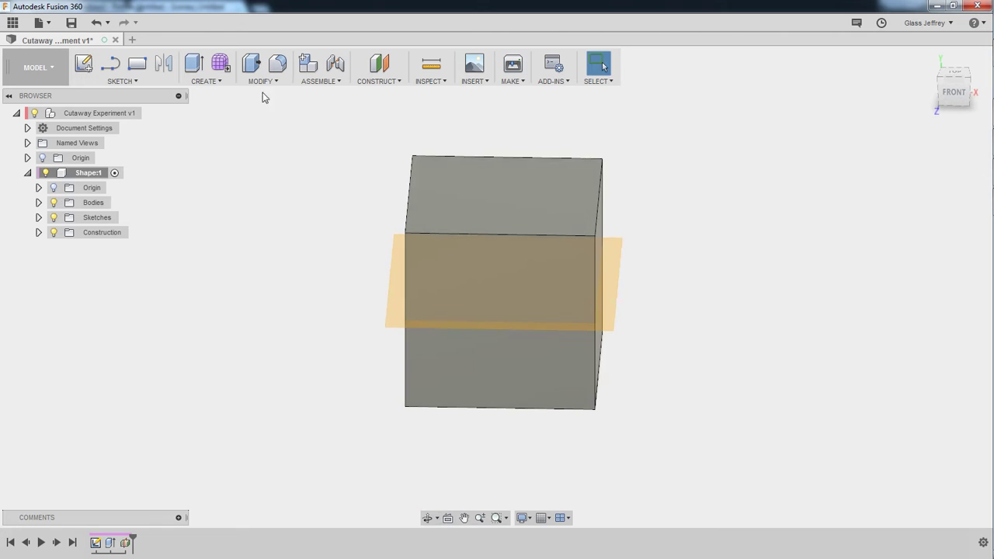
left_click(115, 70)
left_click(611, 259)
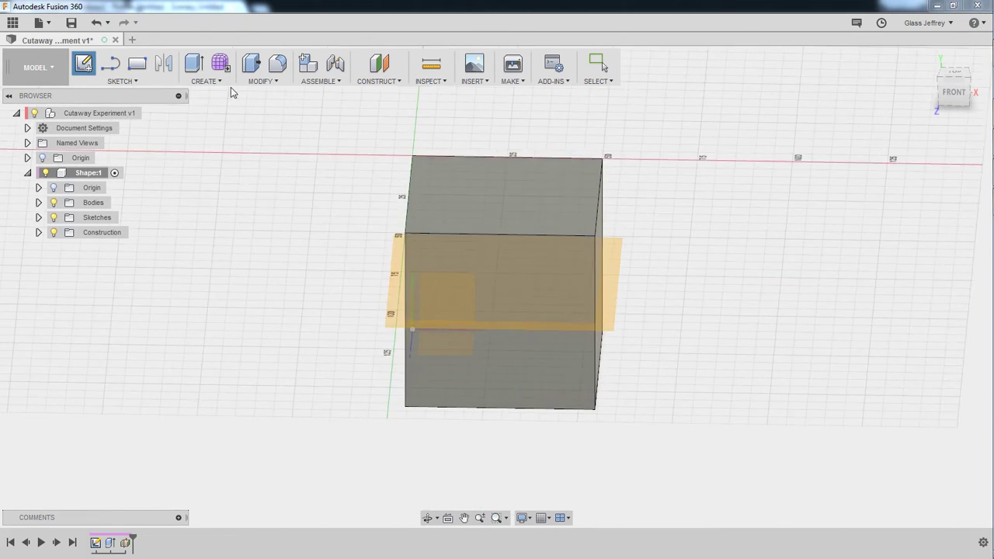
- Construct a vertical midplane between the cube's right and left faces
left_click(390, 84)
left_click(397, 140)
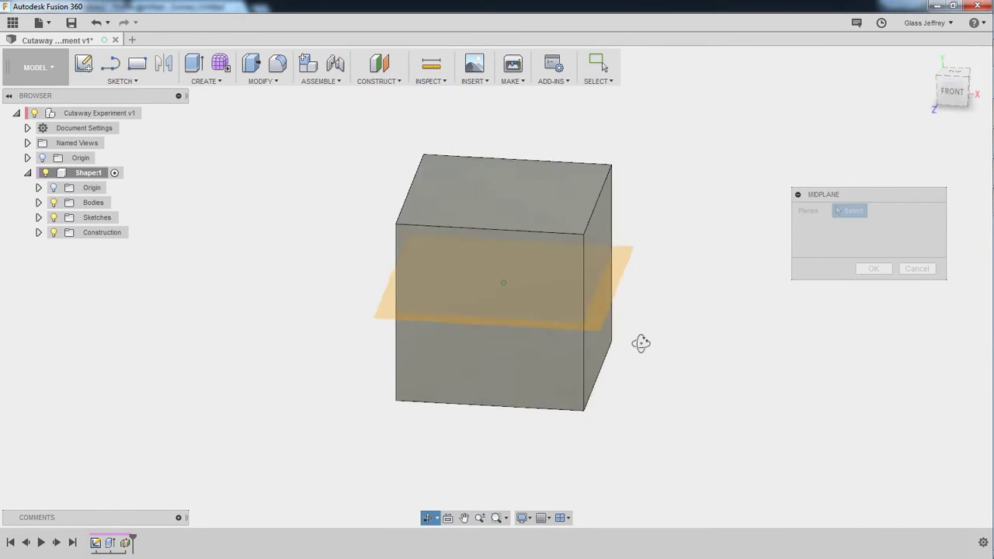
left_click(582, 243)
middle_click_drag(366, 297, 444, 277, "shift")
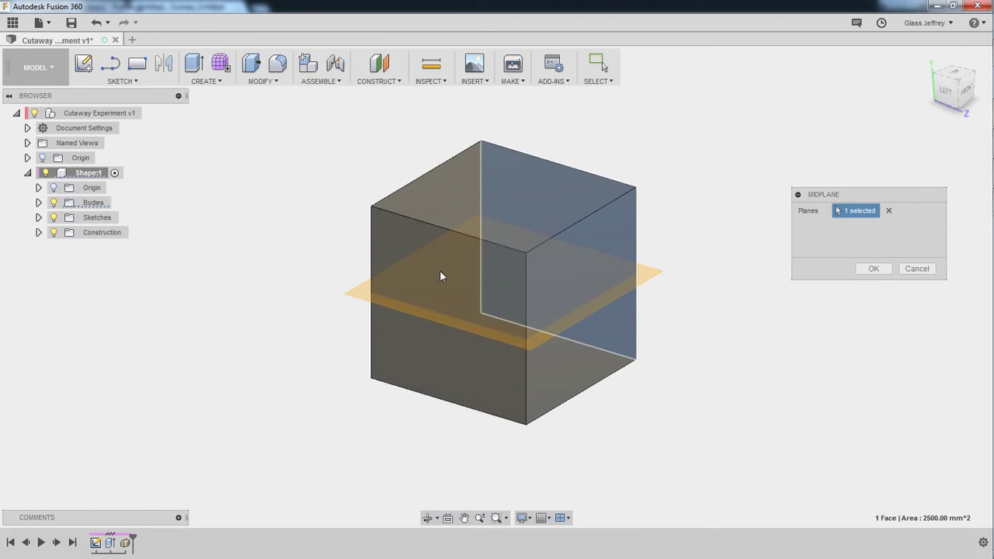
left_click(443, 278)
left_click(859, 272)
- Start a sketch on the horizontal midplane and draw a construction line about 79 mm long from the front edge's midpoint past the back edge
middle_click_drag(730, 367, 583, 260, "shift")
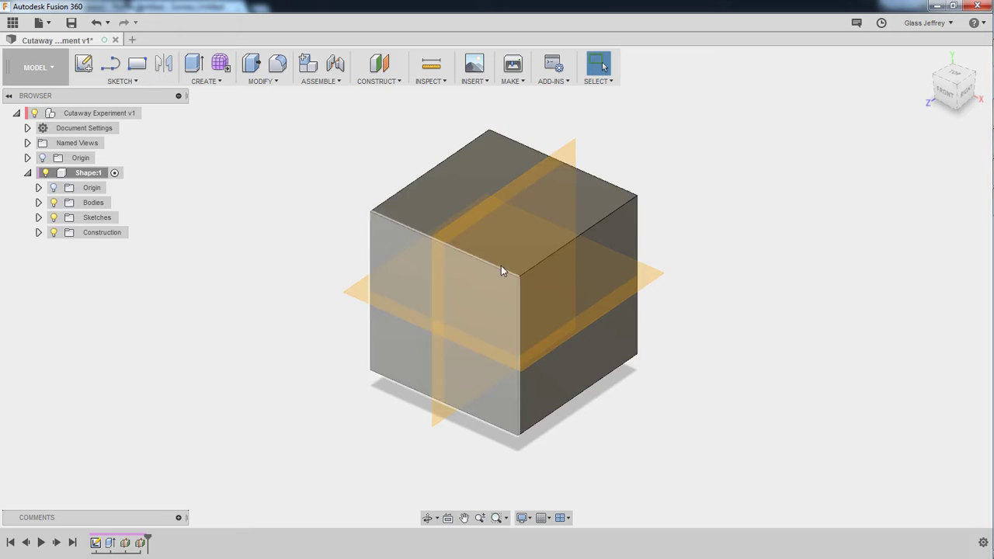
left_click(83, 63)
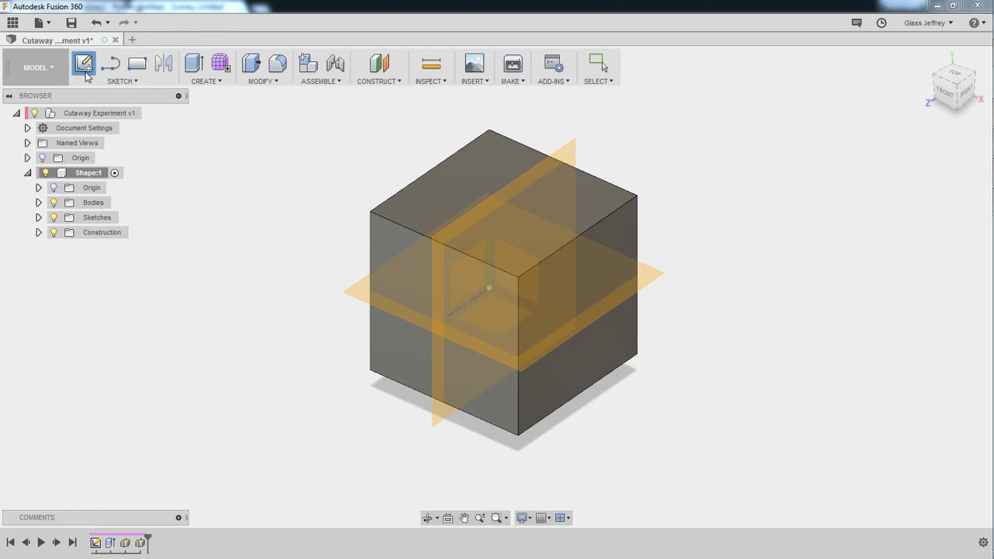
left_click(652, 280)
key("l")
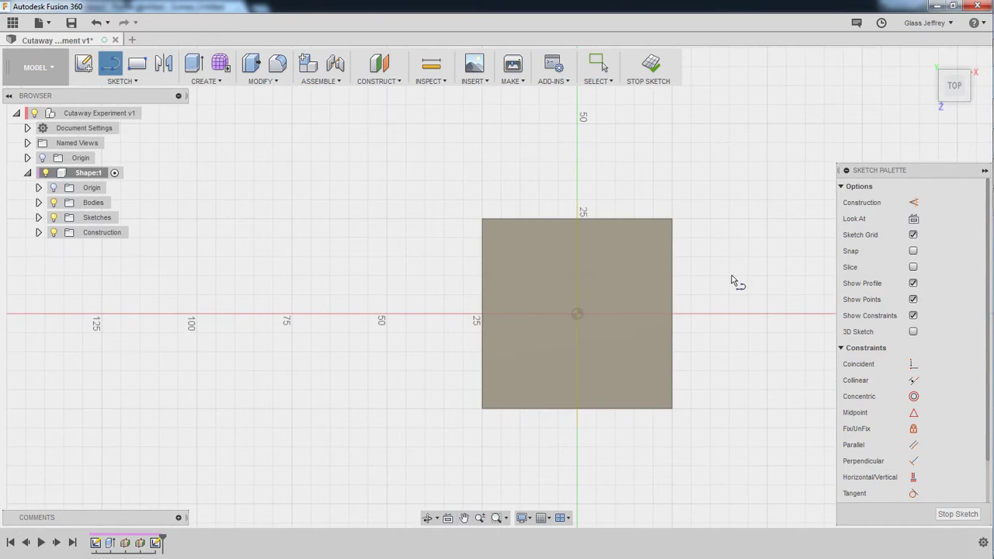
left_click(914, 203)
left_click(577, 407)
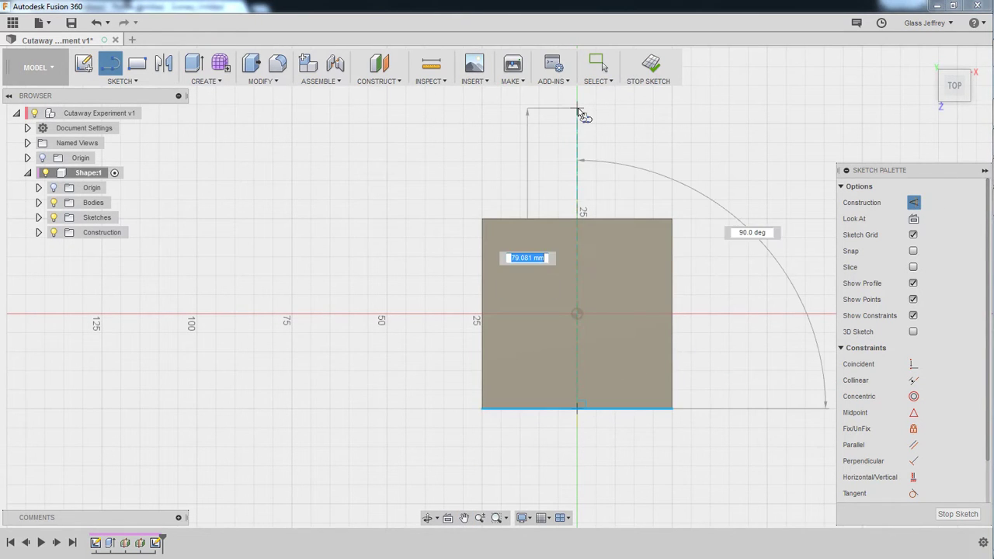
left_click(577, 111)
key("Escape")
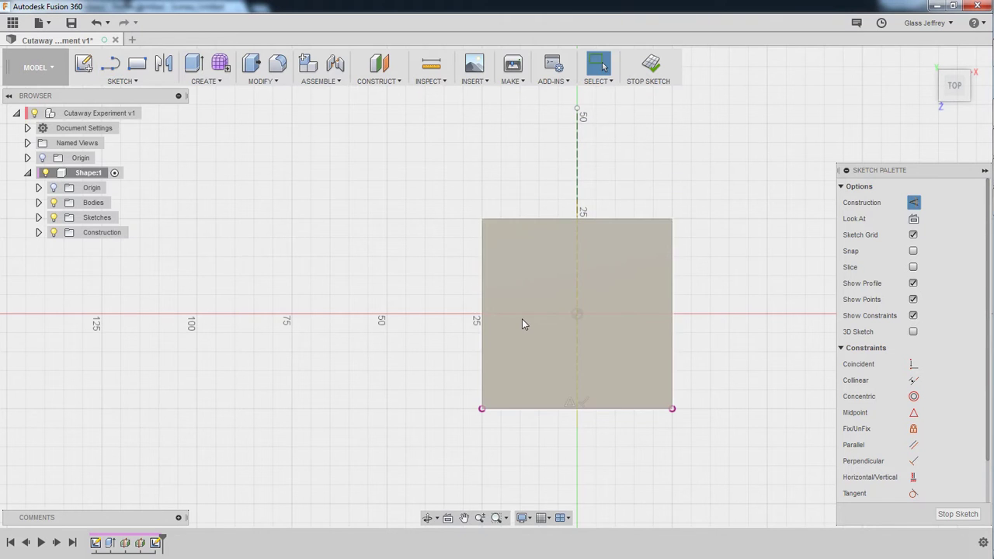
- Draw a line about 76 mm long from the left edge's midpoint past the right edge, and finish the sketch
key("l")
key("x")
left_click(482, 315)
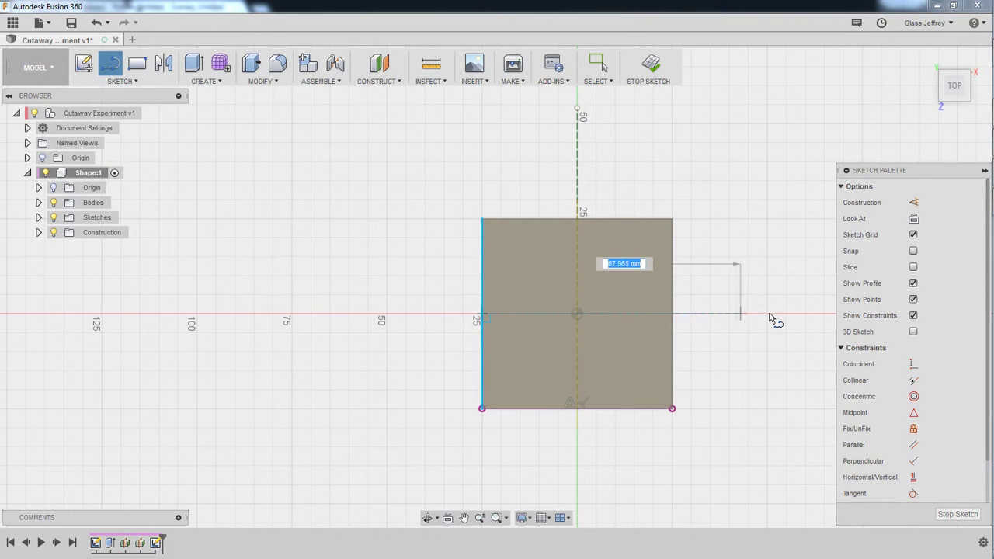
left_click(770, 315)
left_click(946, 512)
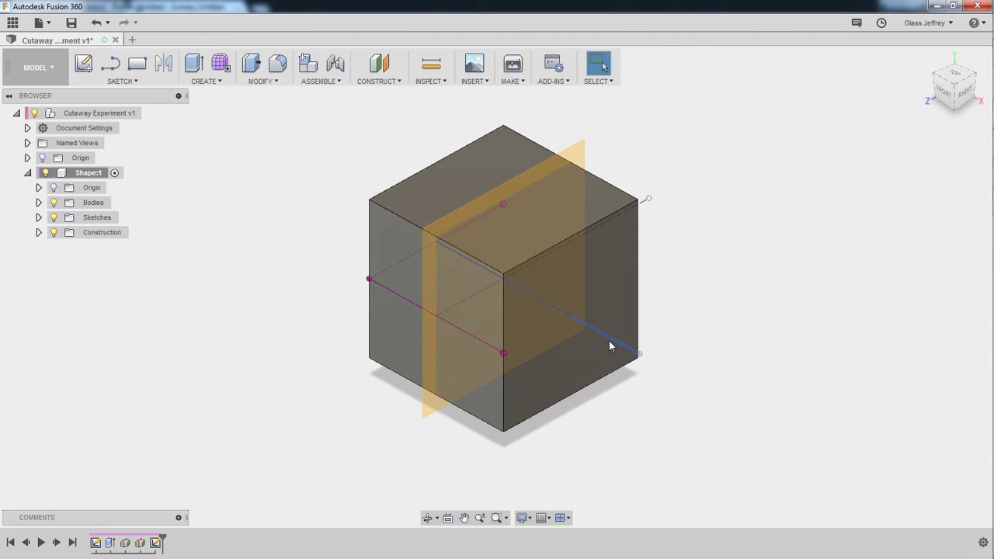
- Reopen the midplane sketch, convert the left-to-right line to a construction line, and finish the sketch
double_click(157, 542)
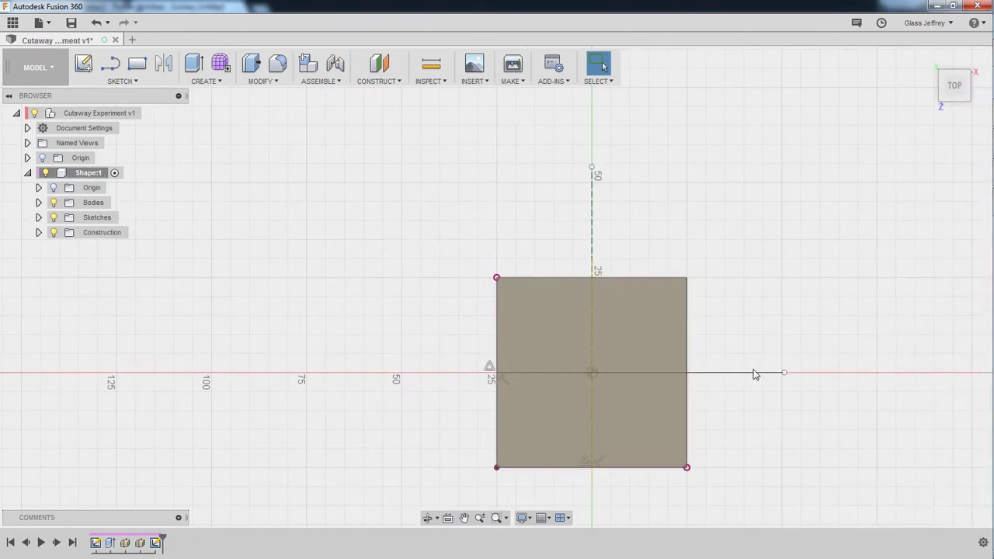
left_click(753, 374)
left_click(913, 202)
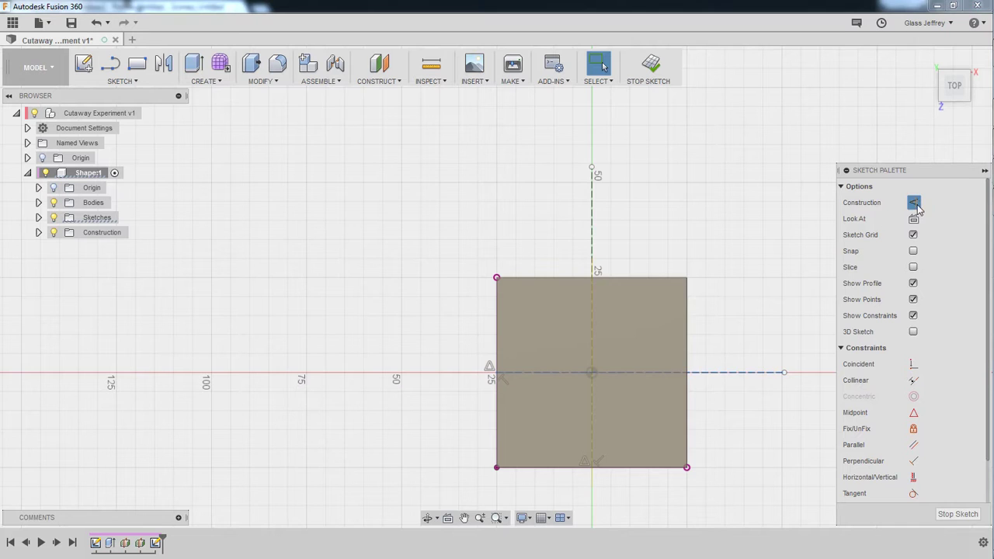
left_click(958, 515)
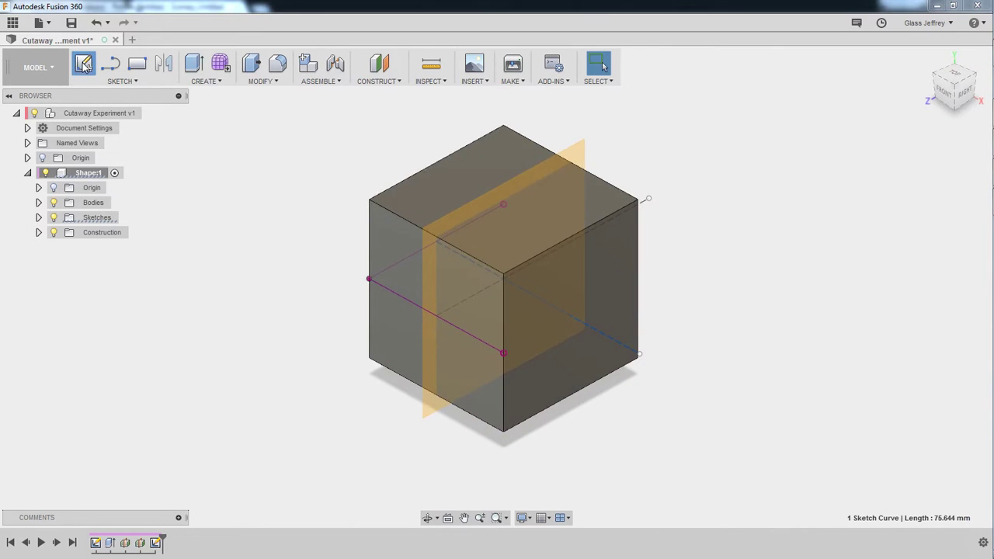
left_click(84, 65)
left_click(550, 204)
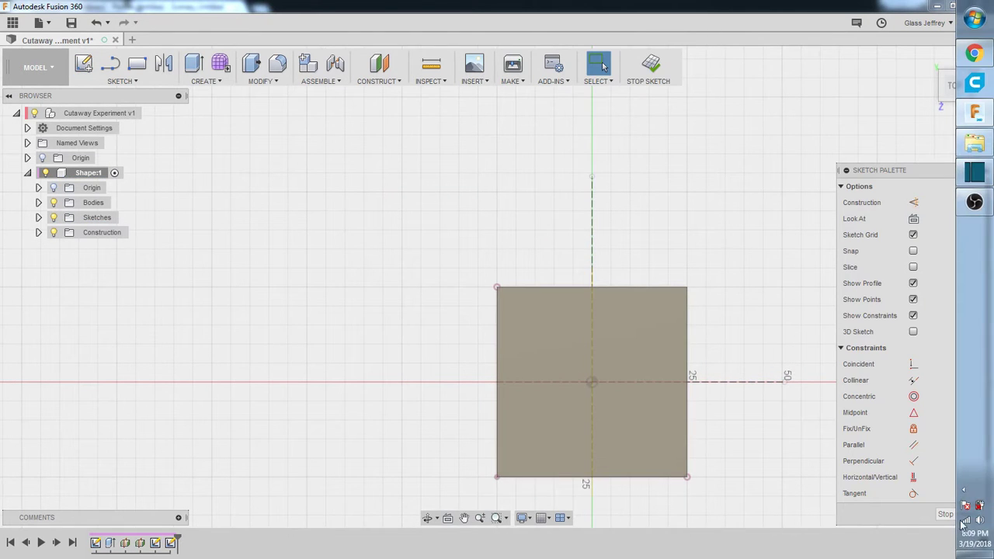
left_click(950, 516)
right_click(172, 543)
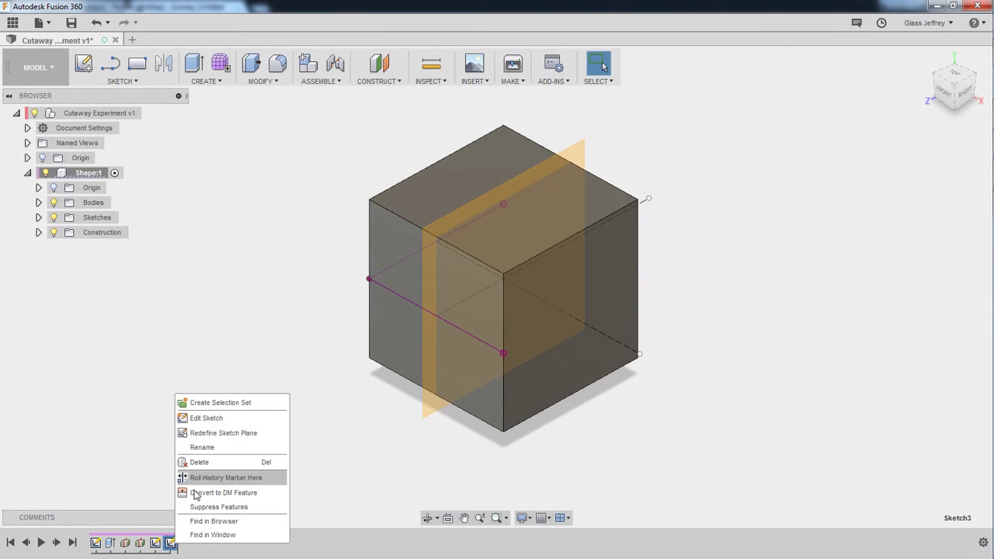
left_click(200, 462)
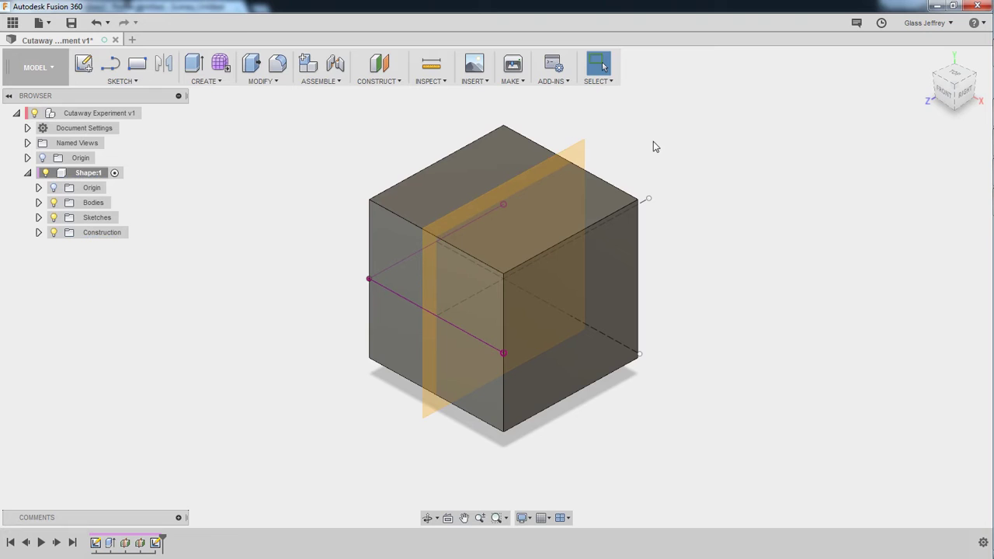
- Sketch a construction line on the vertical midplane from the bottom edge's midpoint up past the top edge, and finish the sketch
left_click(84, 63)
left_click(581, 163)
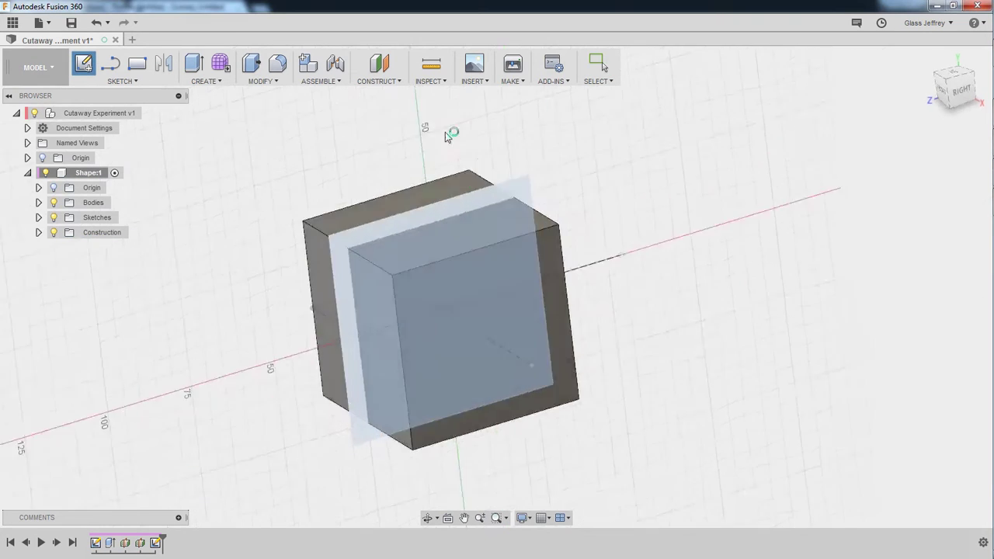
key("l")
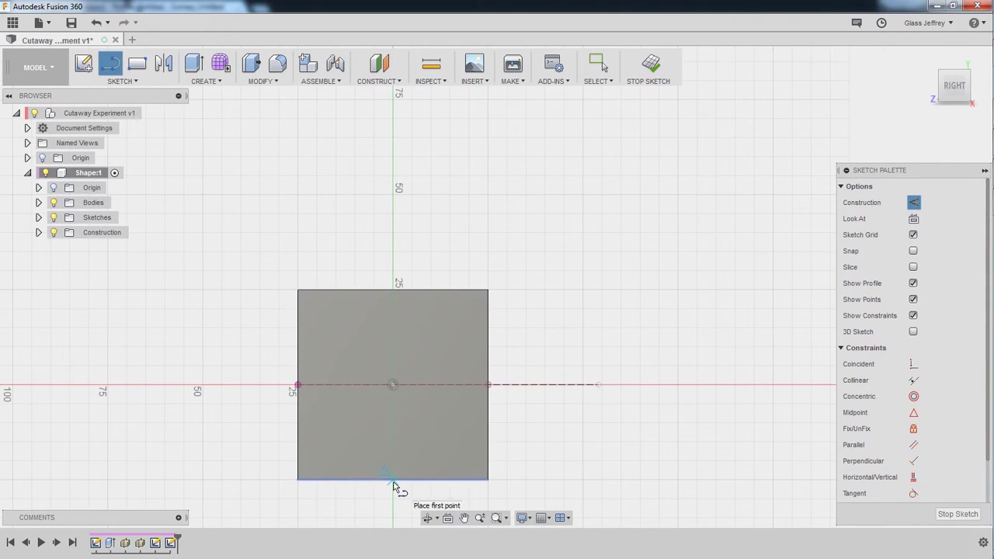
left_click(393, 480)
left_click(393, 174)
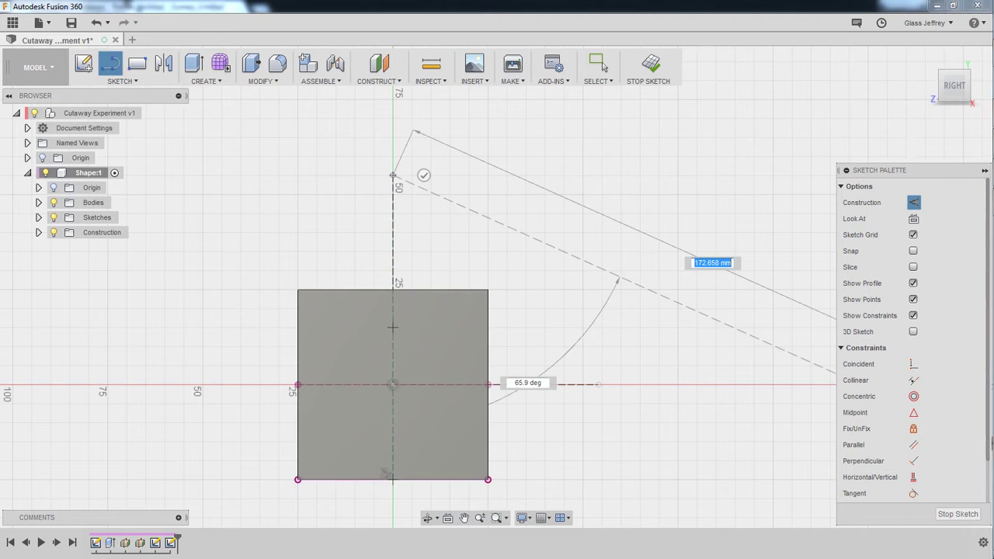
left_click(944, 516)
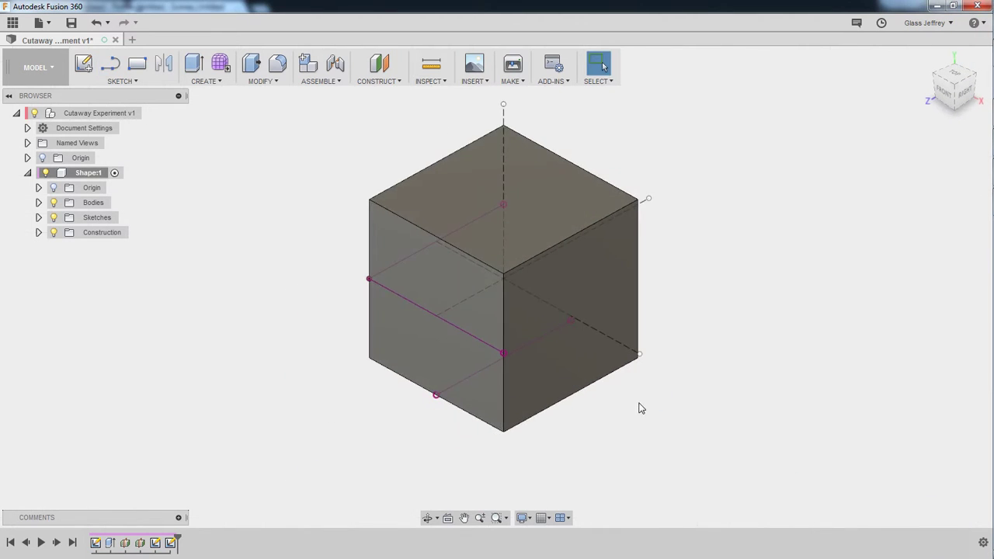
- Start a new sketch on the cube's top face
scroll(694, 334, "up", 2)
middle_click_drag(694, 333, 710, 290, "shift")
scroll(710, 290, "down", 5)
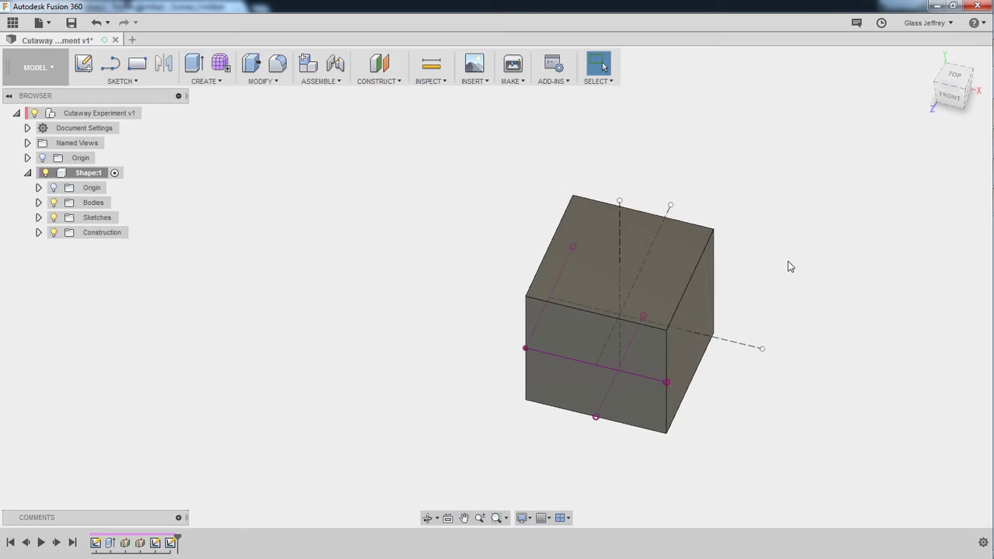
middle_click_drag(787, 267, 747, 290)
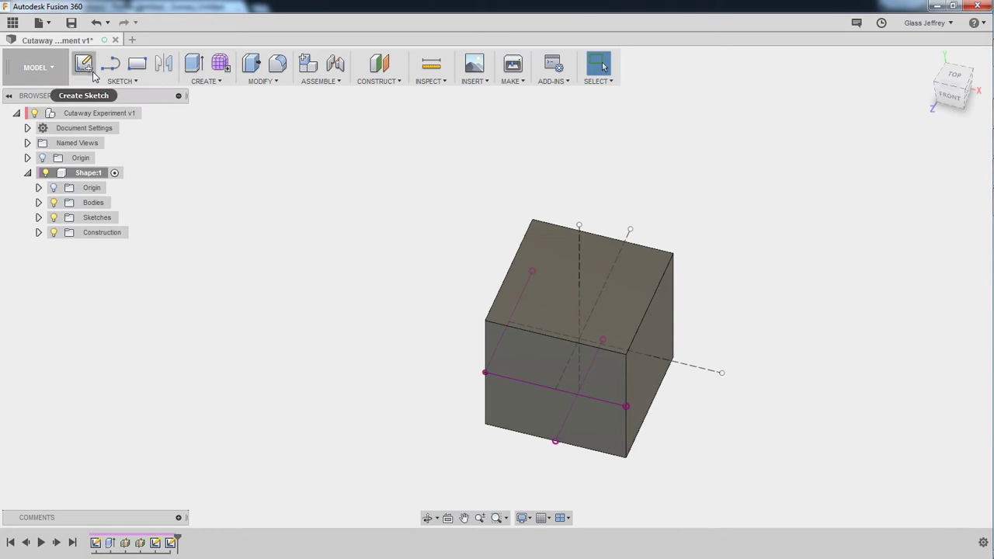
left_click(85, 65)
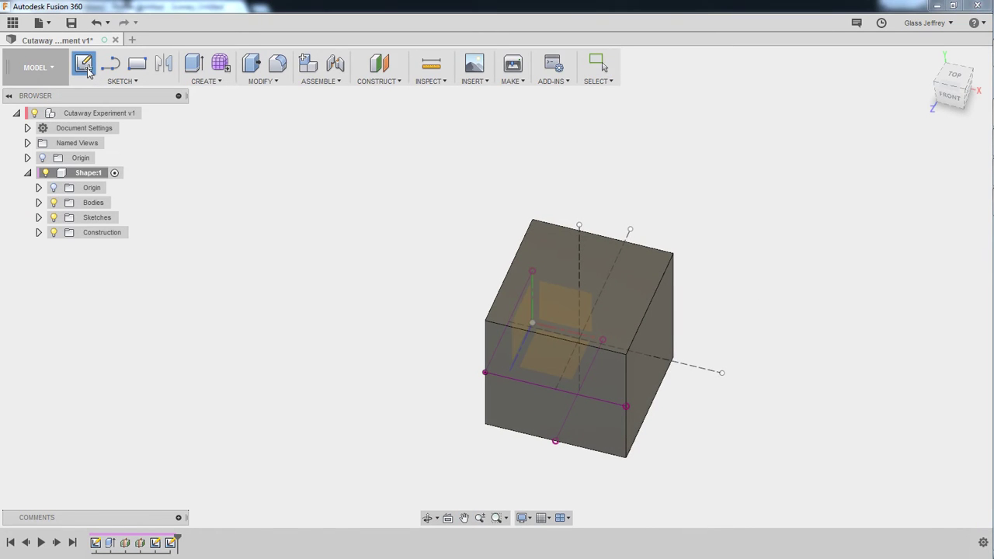
mouse_move(801, 182)
middle_mouse_down("shift")
mouse_move(756, 259)
mouse_move(717, 260)
mouse_move(769, 260)
middle_mouse_up("shift")
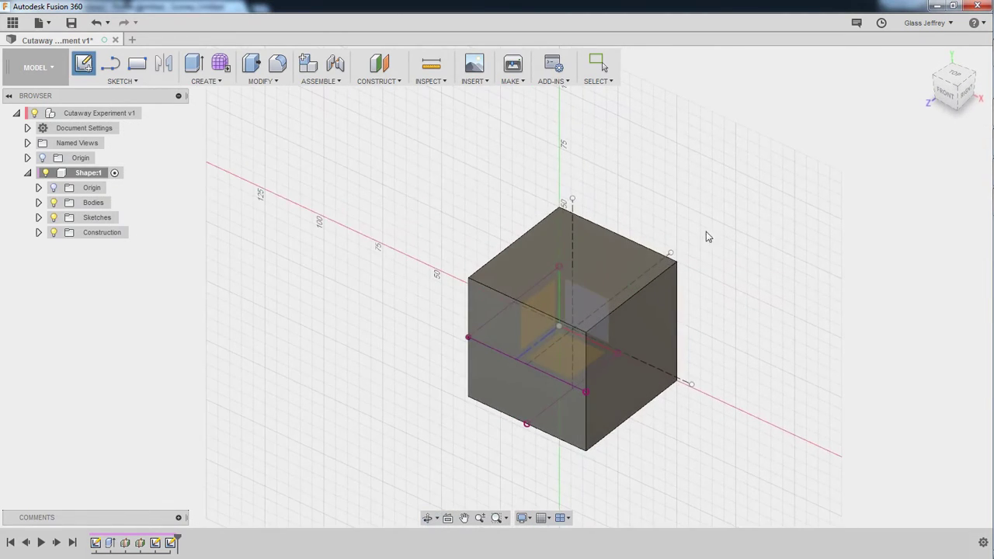
left_click(627, 262)
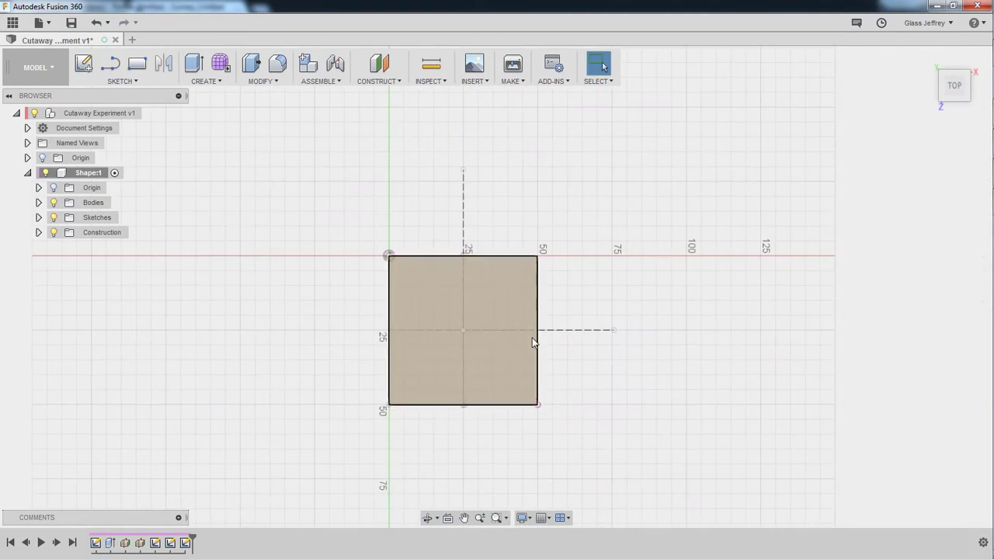
- Create an empty sketch on the cube's right face and finish it
middle_click_drag(576, 295, 639, 262)
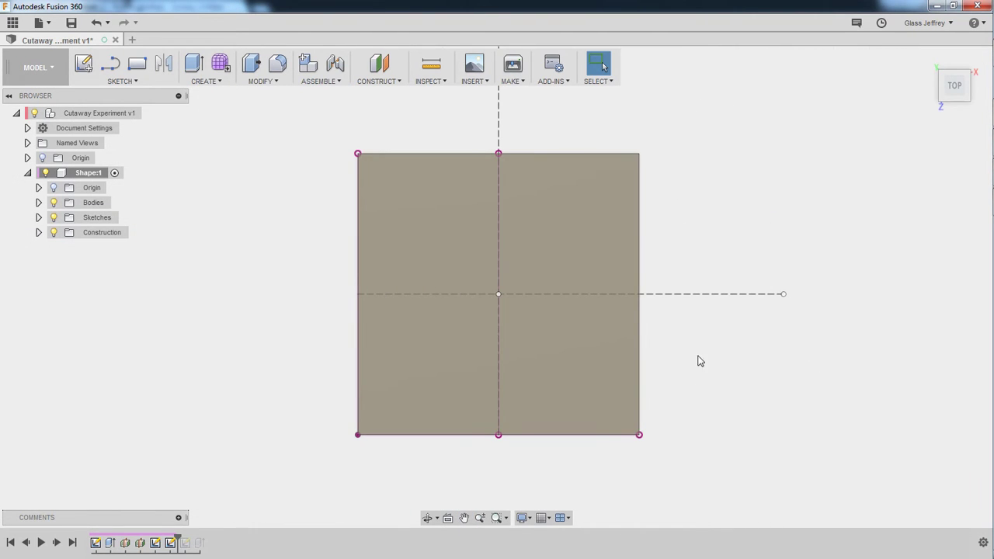
middle_click_drag(698, 356, 598, 318, "shift")
scroll(641, 379, "down", 3)
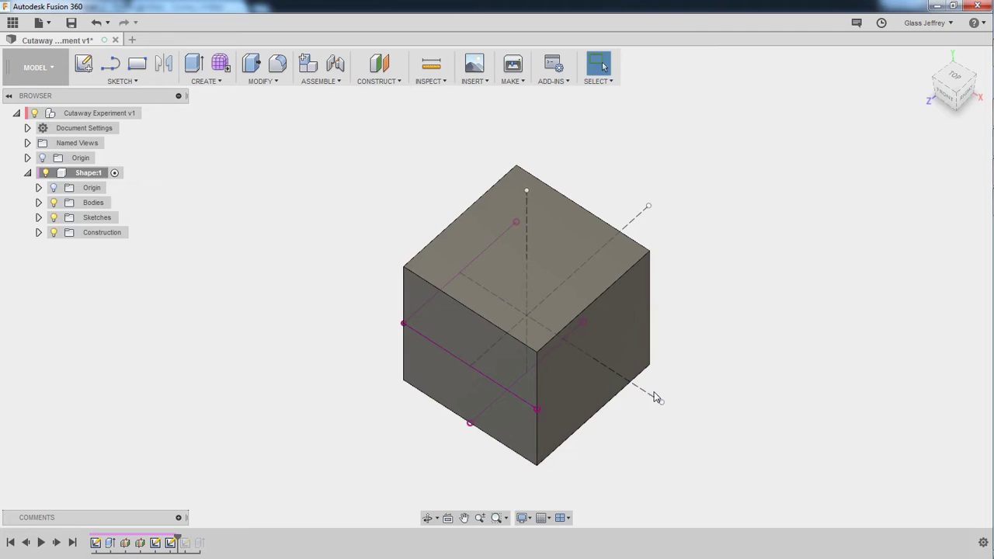
mouse_move(692, 423)
middle_mouse_down()
mouse_move(659, 395)
mouse_move(664, 371)
middle_mouse_up()
left_click(84, 63)
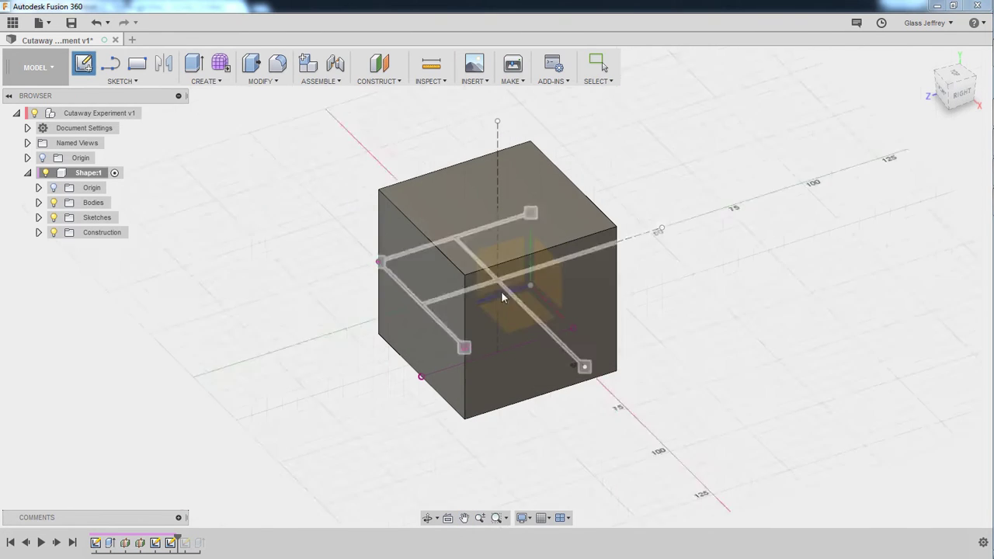
left_click(563, 284)
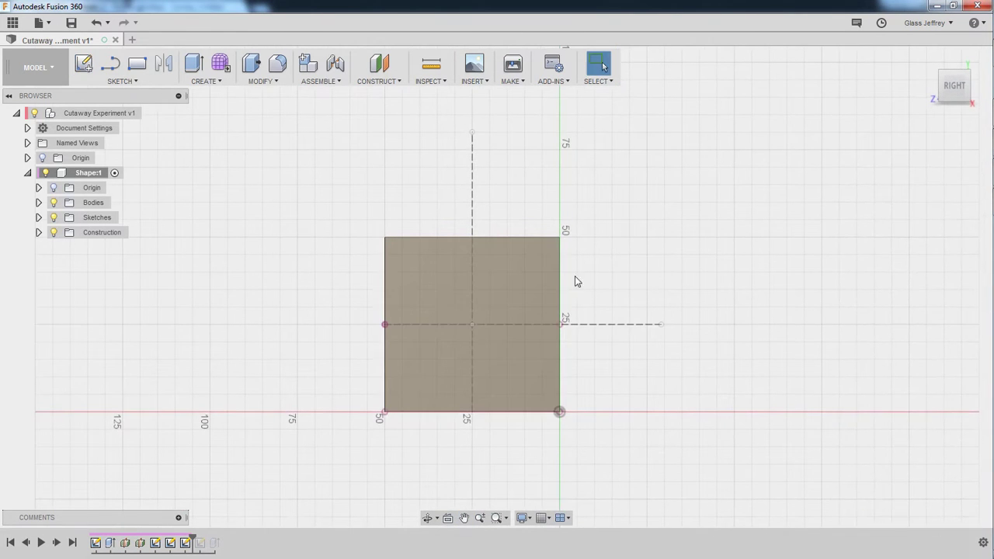
left_click(648, 68)
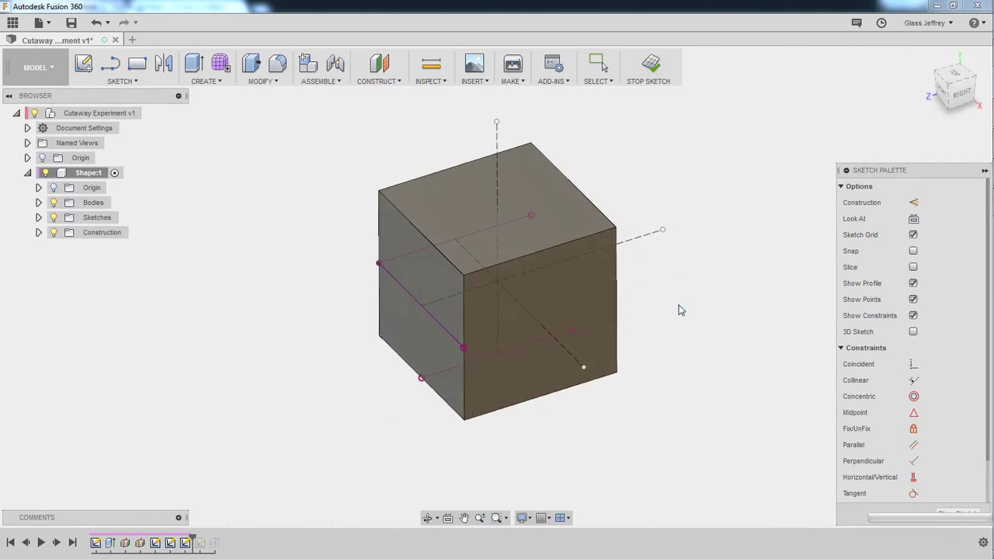
- Create an empty sketch on the cube's back face and finish it
mouse_move(678, 310)
middle_mouse_down("shift")
mouse_move(608, 327)
mouse_move(569, 323)
middle_mouse_up("shift")
left_click(86, 64)
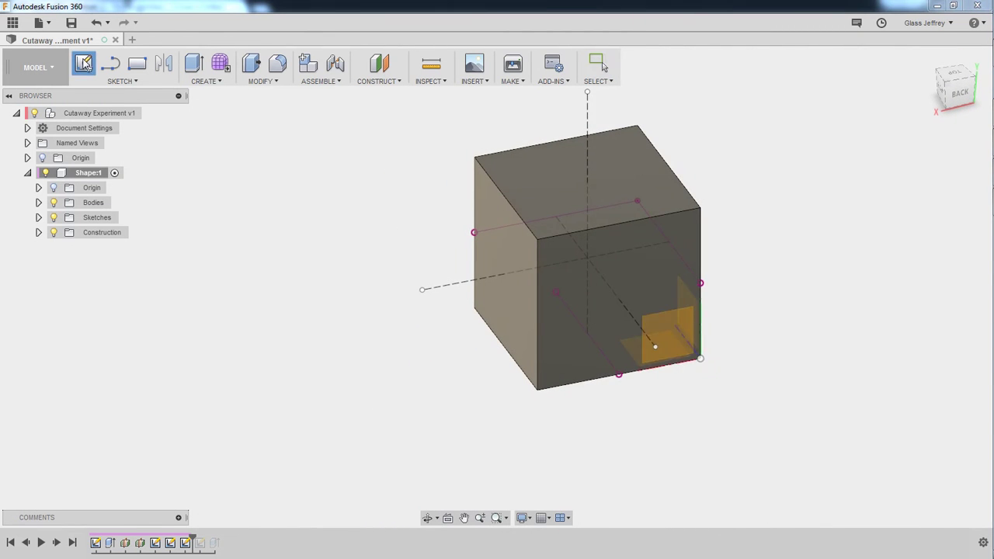
left_click(84, 63)
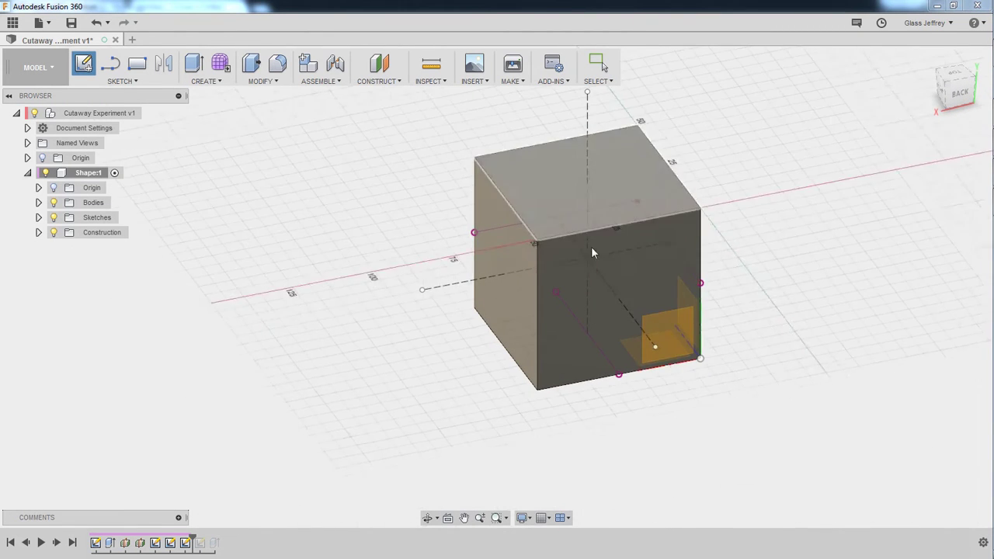
left_click(694, 237)
left_click(652, 65)
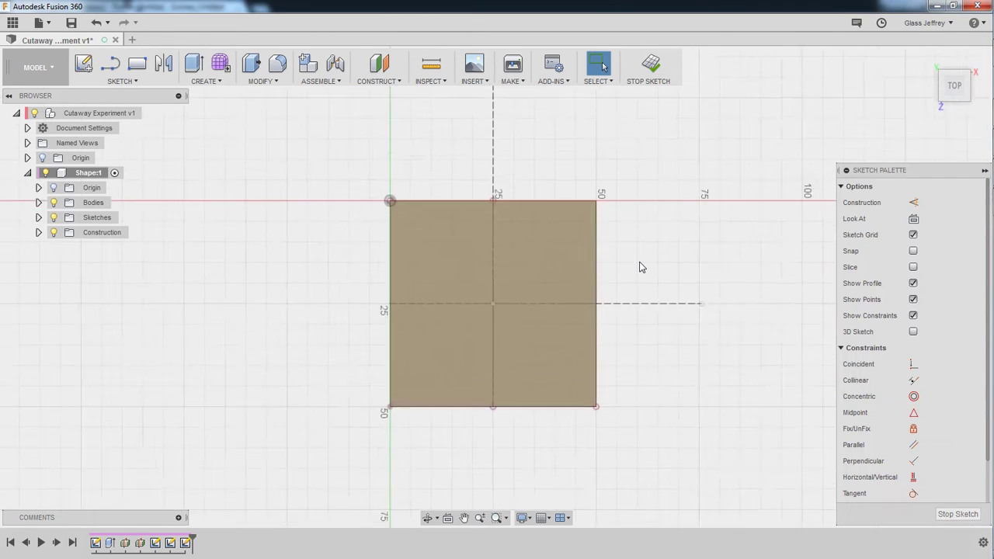
- In the top-face sketch, draw a rectangle covering the whole face from the back-left corner to the front-right corner
scroll(644, 266, "up", 1)
mouse_move(652, 264)
middle_mouse_down()
mouse_move(722, 238)
mouse_move(693, 239)
mouse_move(685, 254)
middle_mouse_up()
scroll(692, 242, "up", 2)
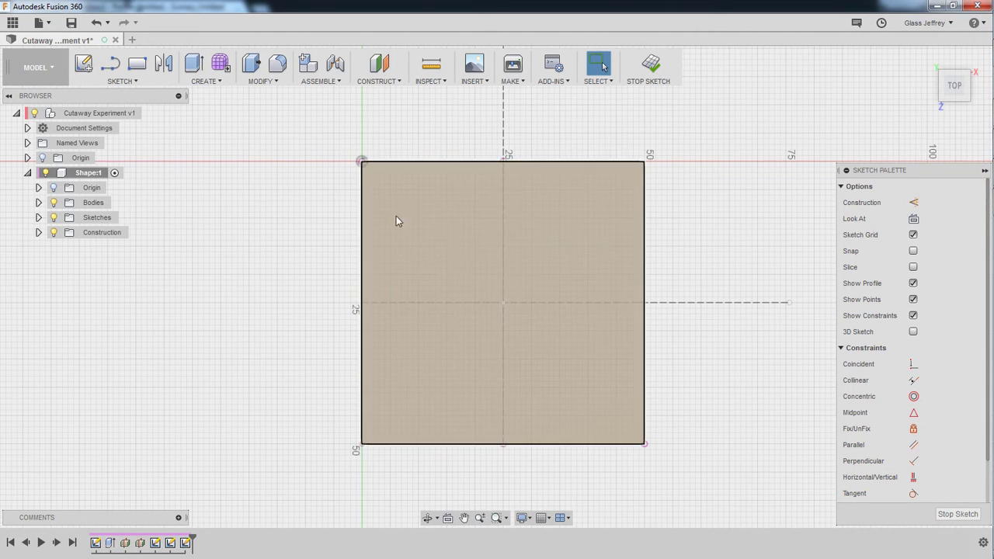
mouse_move(794, 326)
middle_mouse_down("shift")
mouse_move(610, 262)
mouse_move(698, 289)
middle_mouse_up("shift")
middle_click_drag(734, 317, 728, 318, "shift")
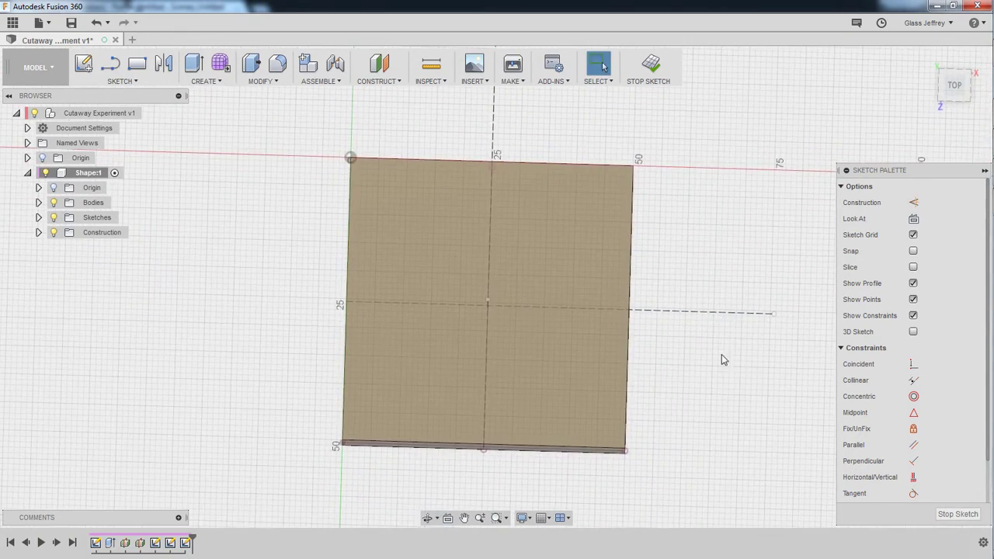
middle_click_drag(722, 359, 712, 353, "shift")
key("r")
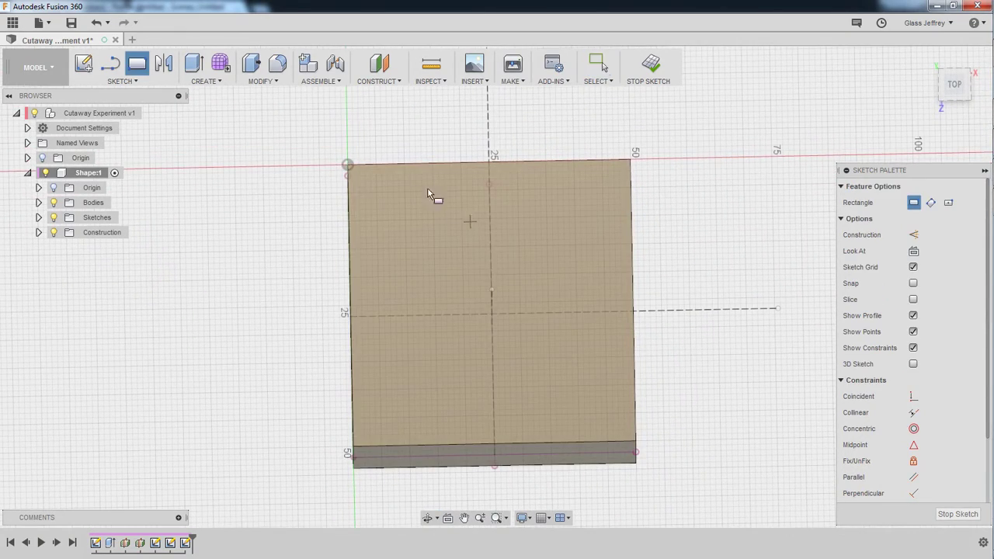
left_click(347, 167)
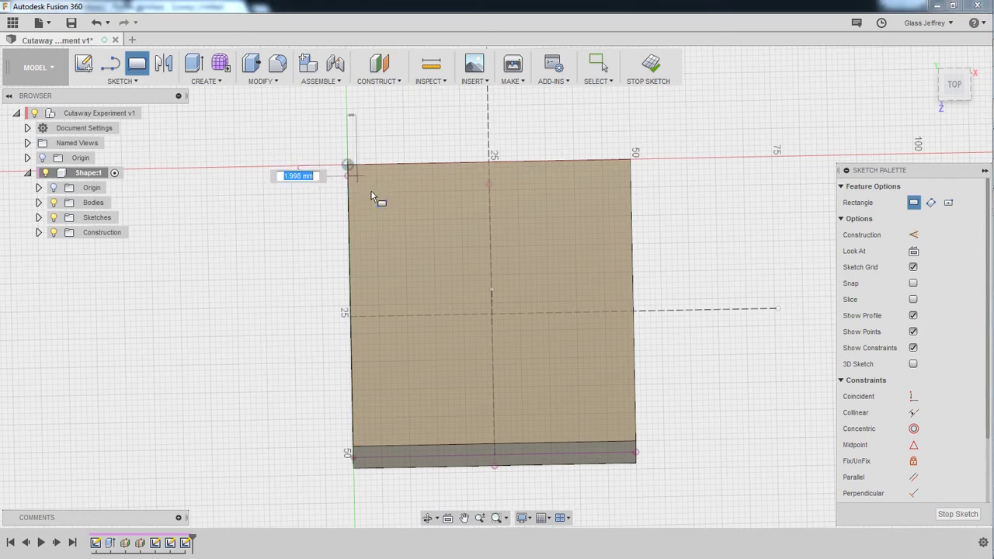
left_click(634, 445)
key("Escape")
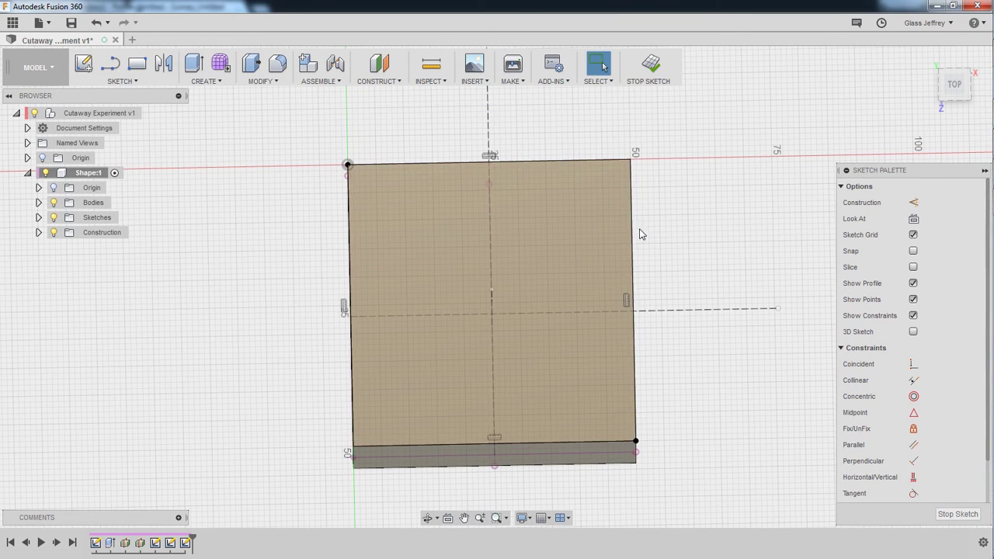
- Delete the coincident constraints that tie the top-face rectangle's front-right and back-left corners to the cube
left_click(637, 443)
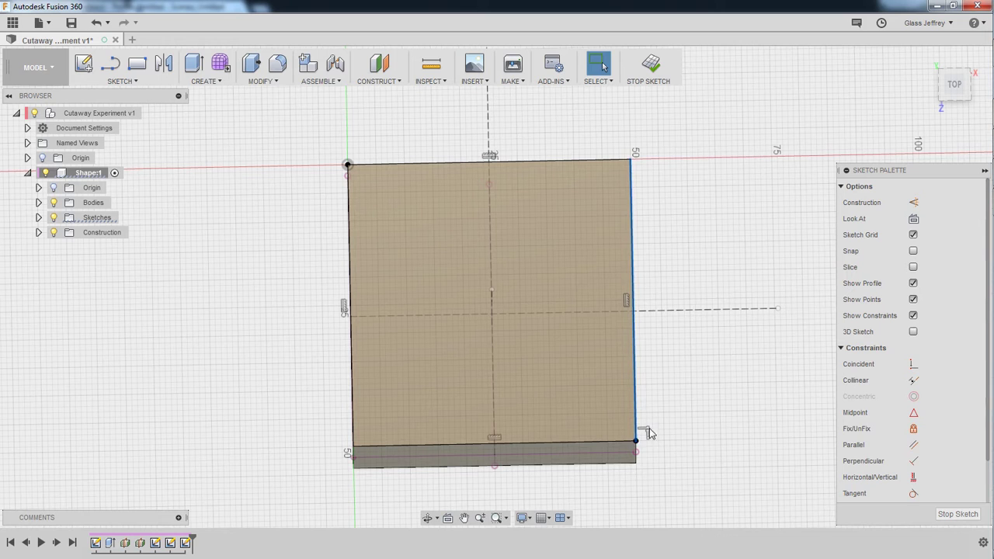
scroll(648, 439, "down", 1)
scroll(648, 438, "down", 1)
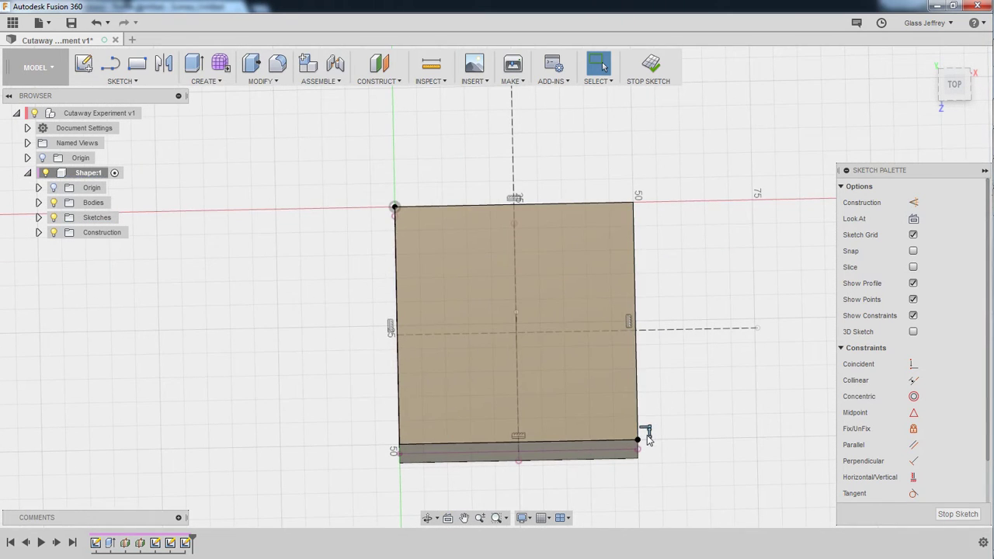
left_click(405, 211)
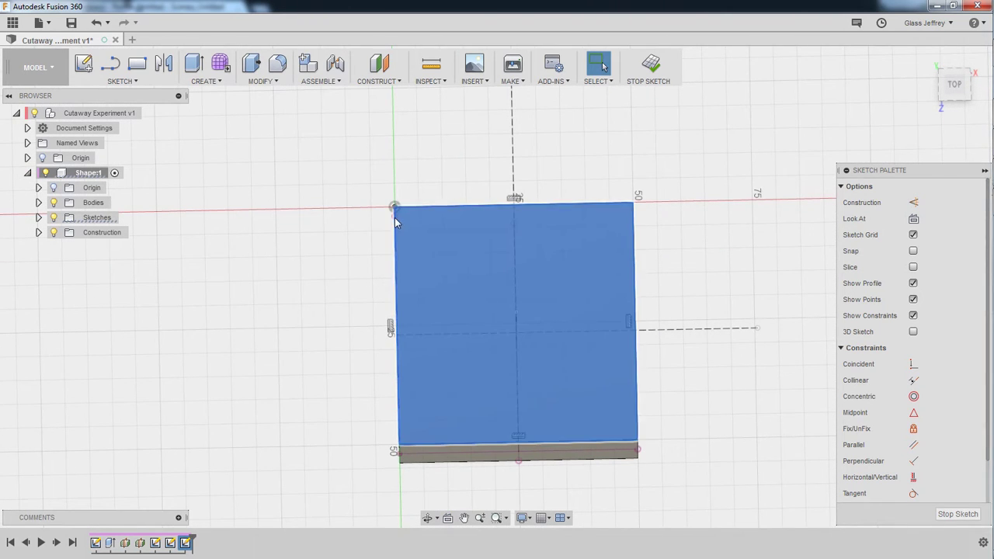
left_click(395, 219)
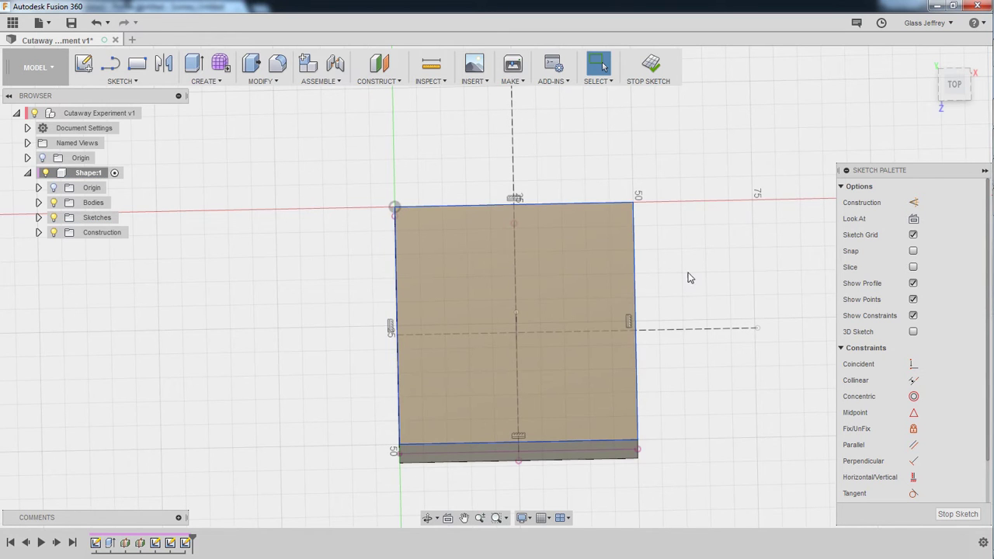
- Draw the left half of an M outline: a line in from the front edge, a diagonal to the centre, and a parallel diagonal from centreline to back edge
scroll(641, 378, "down", 1)
scroll(668, 365, "up", 1)
middle_click_drag(684, 355, 676, 321, "shift")
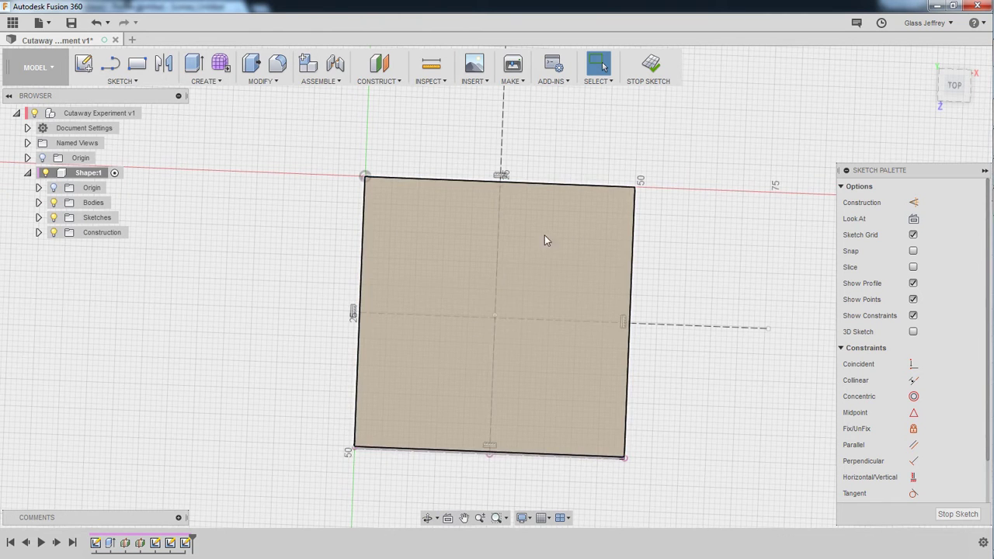
scroll(684, 299, "down", 1)
scroll(683, 308, "up", 1)
middle_click_drag(683, 308, 681, 297)
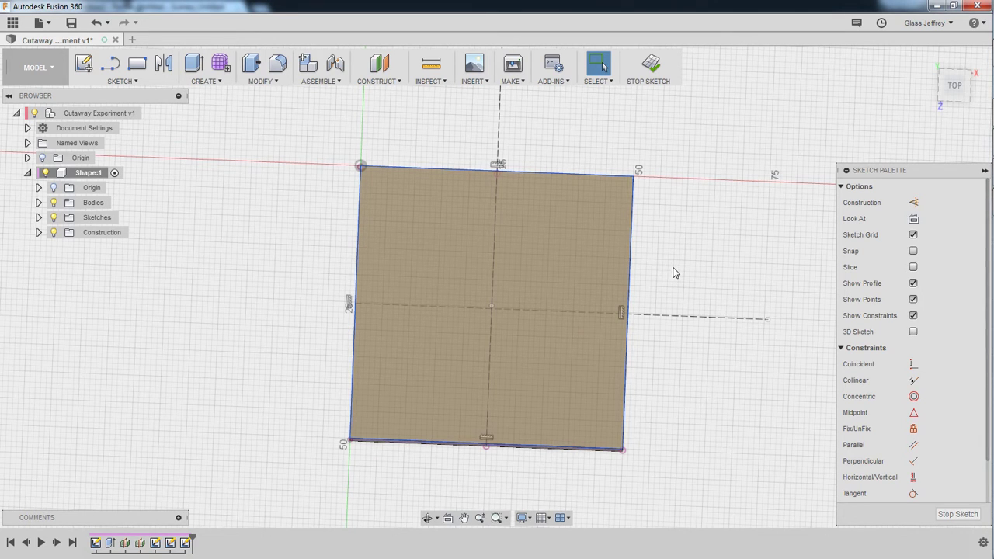
key("l")
left_click(419, 440)
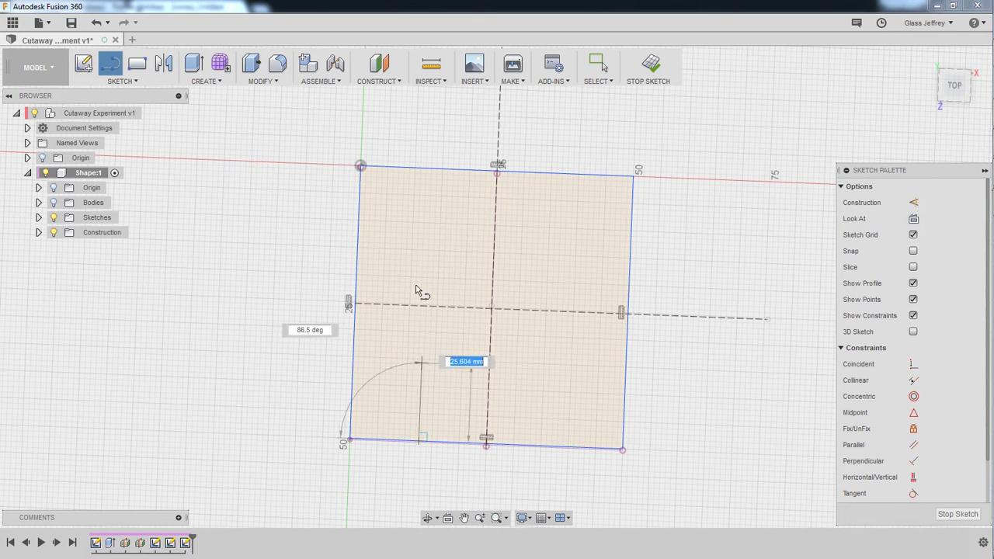
left_click(426, 253)
left_click(491, 307)
left_click(494, 235)
left_click(413, 167)
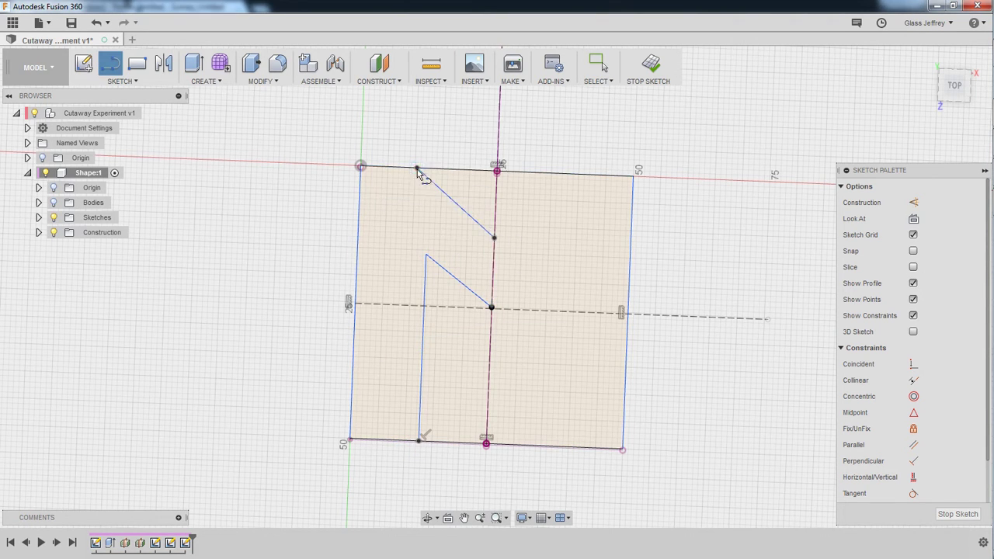
key("Escape")
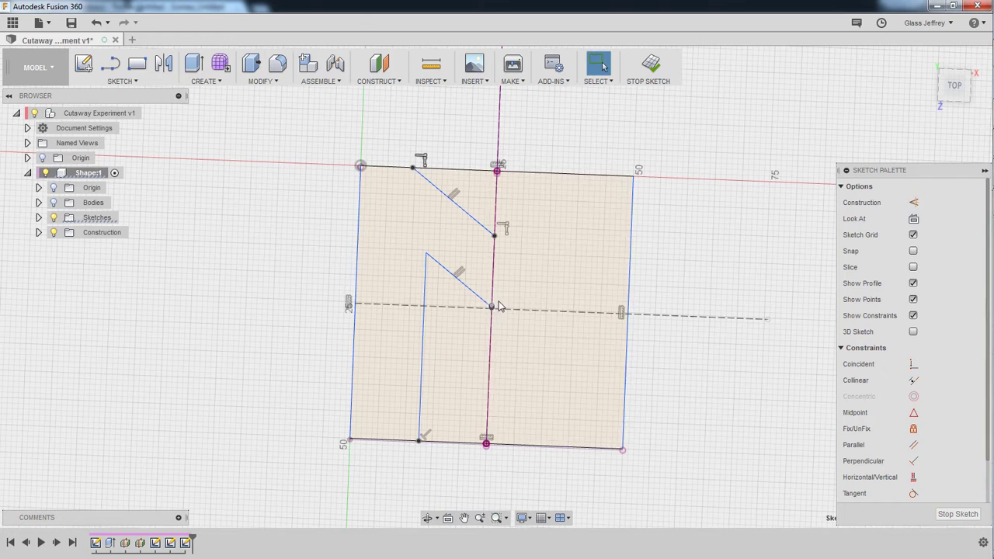
- Shift the M's inner diagonal slightly toward the front edge and mirror the three lines about the front-to-back centreline
mouse_move(495, 235)
left_mouse_down()
mouse_move(495, 248)
mouse_move(493, 234)
left_mouse_up()
left_click_drag(474, 293, 474, 302)
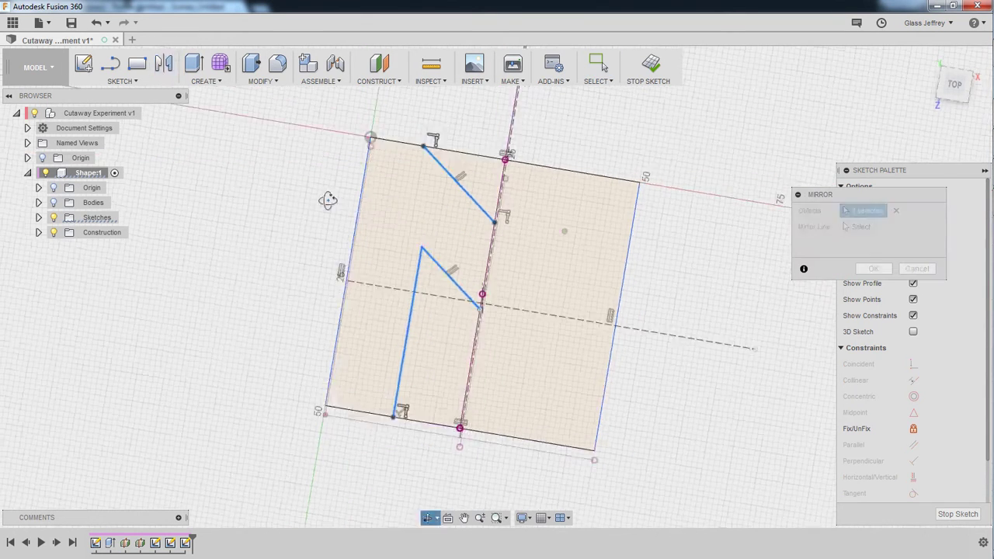
middle_click_drag(328, 200, 314, 196, "shift")
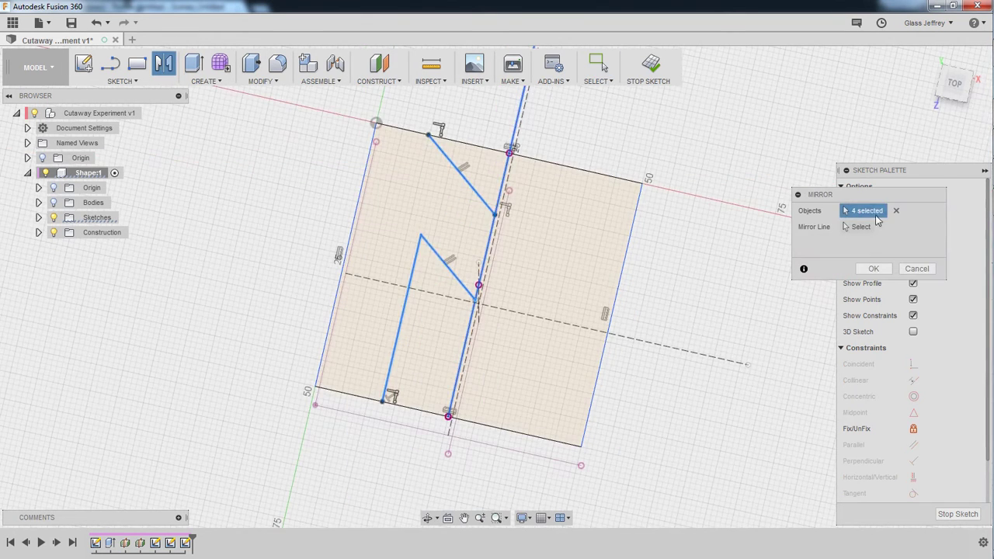
left_click(861, 227)
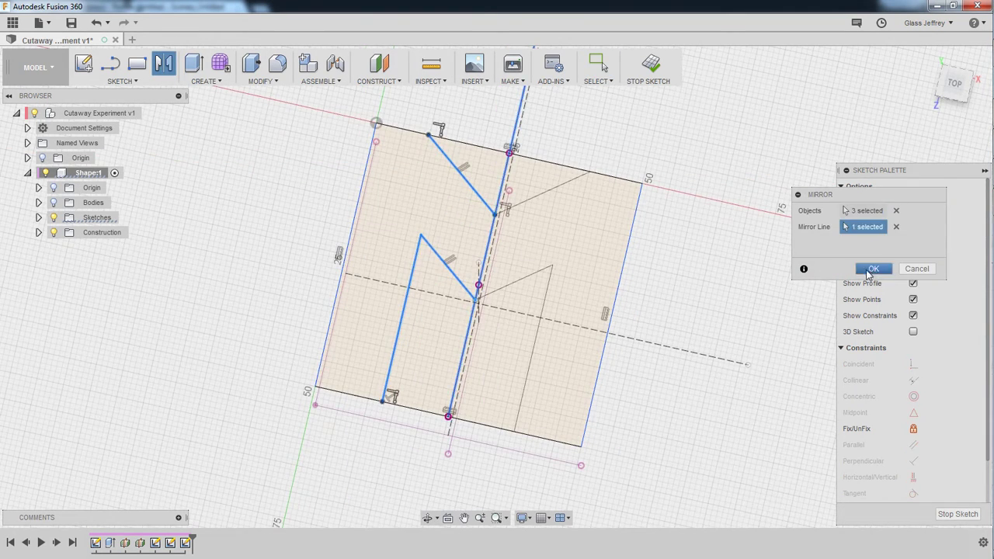
left_click(870, 270)
middle_click_drag(730, 321, 673, 321, "shift")
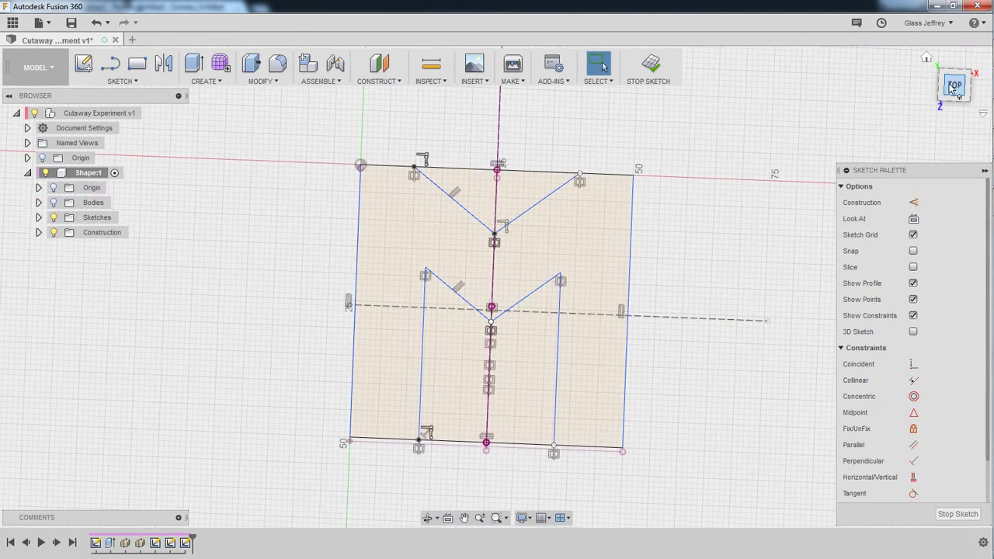
- Finish the top-face sketch and show the cube's body again
left_click(954, 85)
left_click(651, 69)
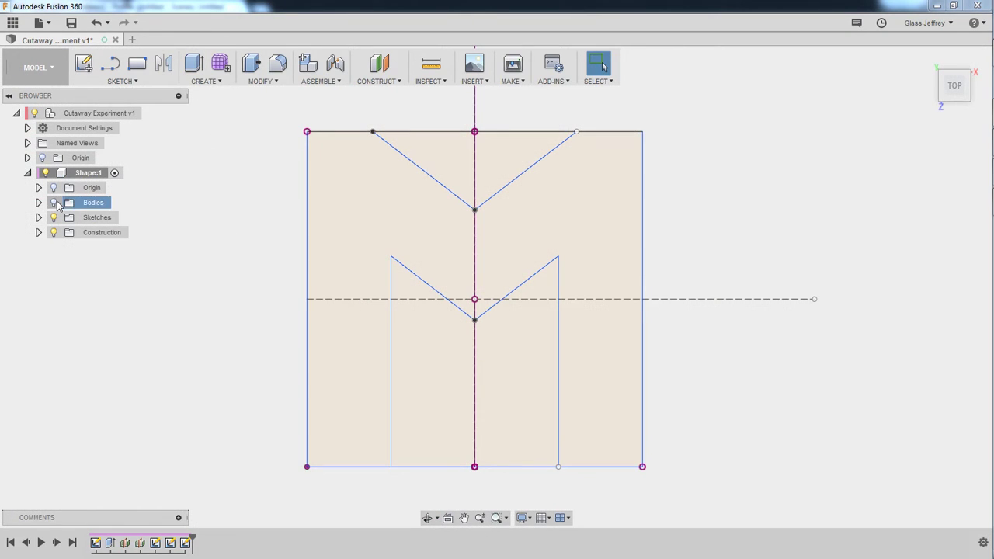
left_click(54, 203)
- Extrude the two back triangle profiles and the two front notch profiles as a cut to the cube's bottom face
middle_click_drag(659, 277, 612, 245, "shift")
scroll(613, 246, "down", 3)
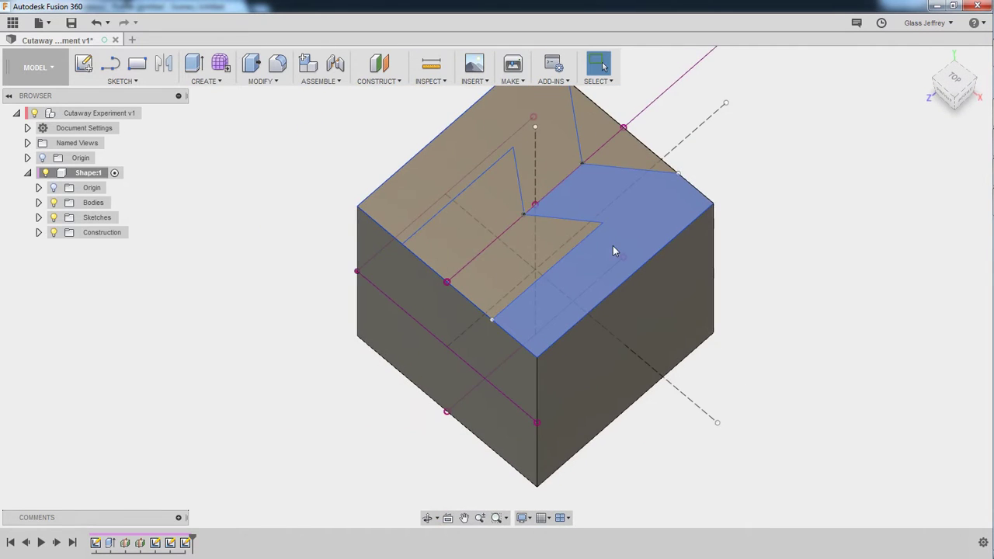
left_click(188, 64)
left_click(615, 155)
left_click(591, 118)
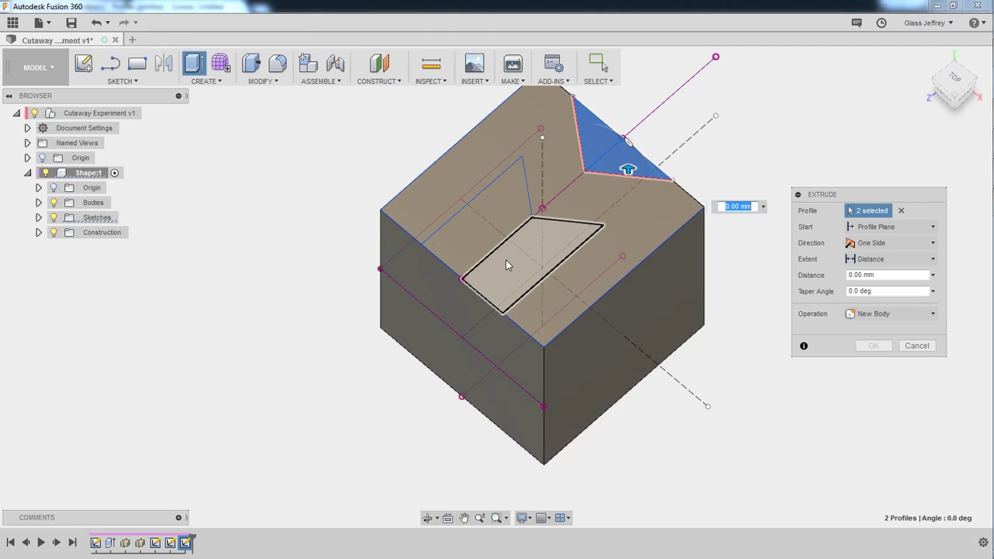
left_click(506, 261)
left_click(459, 240)
middle_click_drag(719, 399, 670, 421)
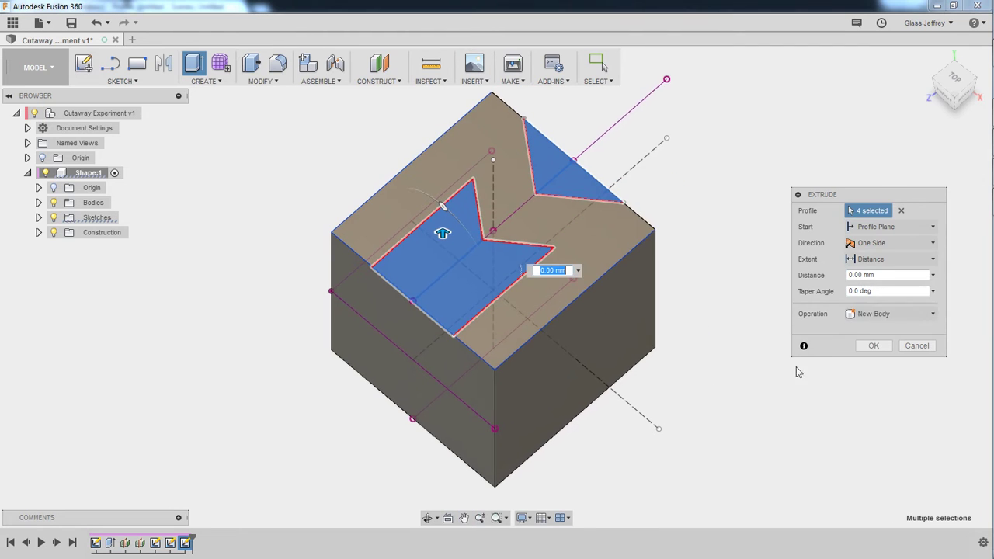
left_click(875, 264)
left_click(875, 292)
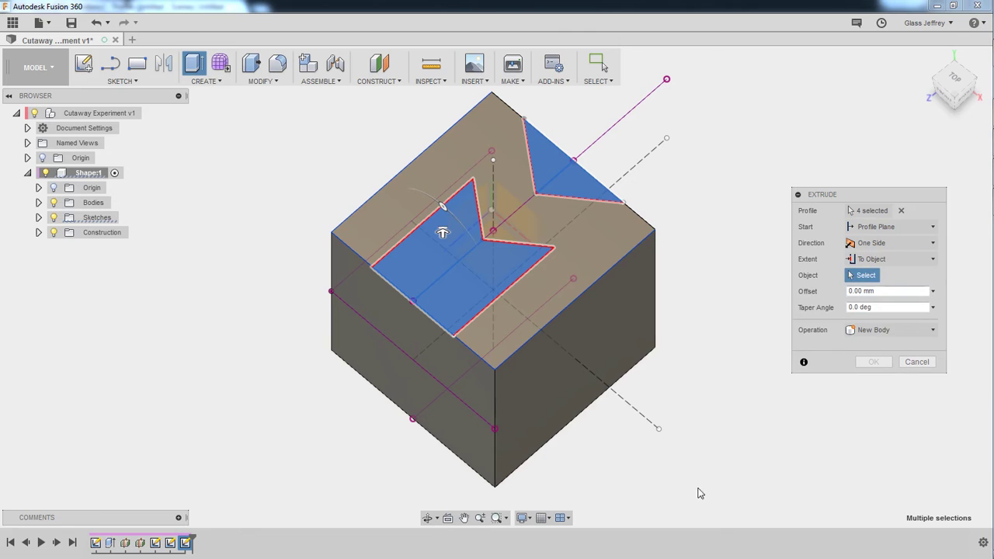
middle_click_drag(697, 490, 576, 383, "shift")
left_click(575, 380)
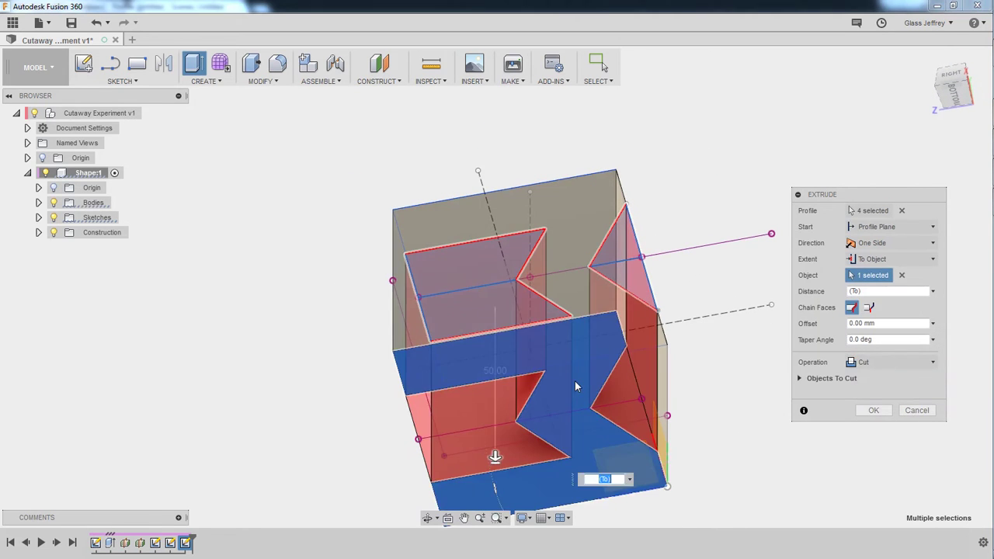
middle_click_drag(396, 260, 505, 388, "shift")
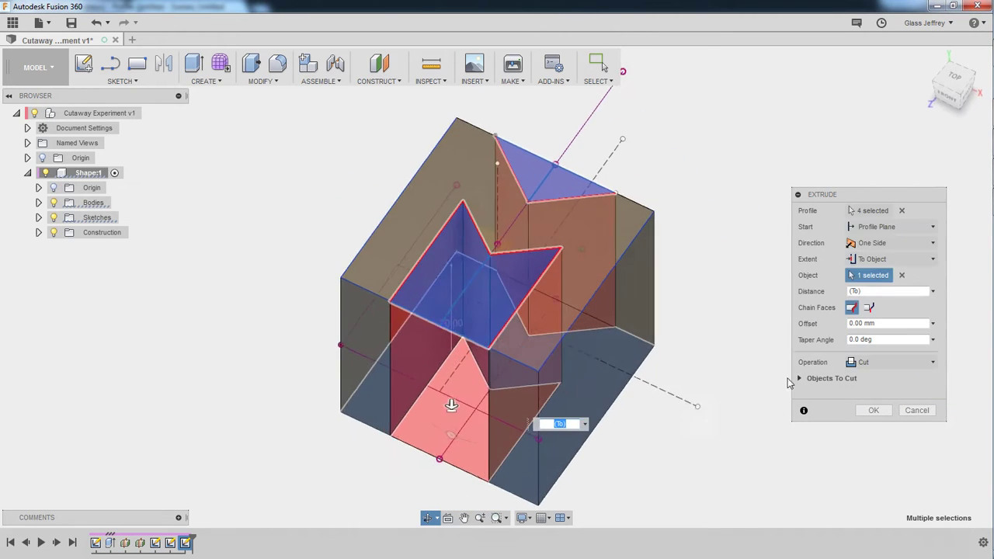
left_click(872, 410)
middle_click_drag(698, 323, 681, 204, "shift")
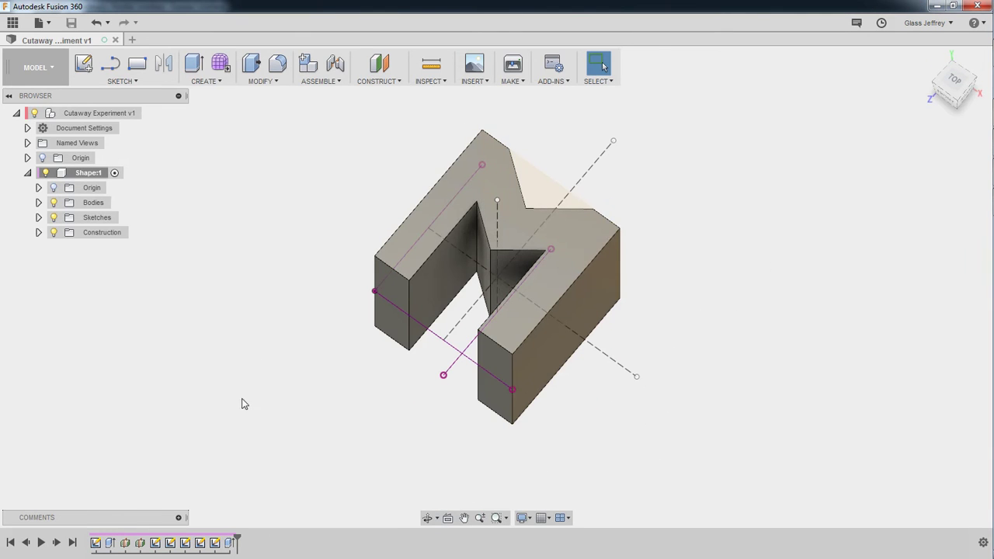
- In the right-face sketch, draw a rectangle over the whole face and delete the coincident constraints at its corners
double_click(185, 542)
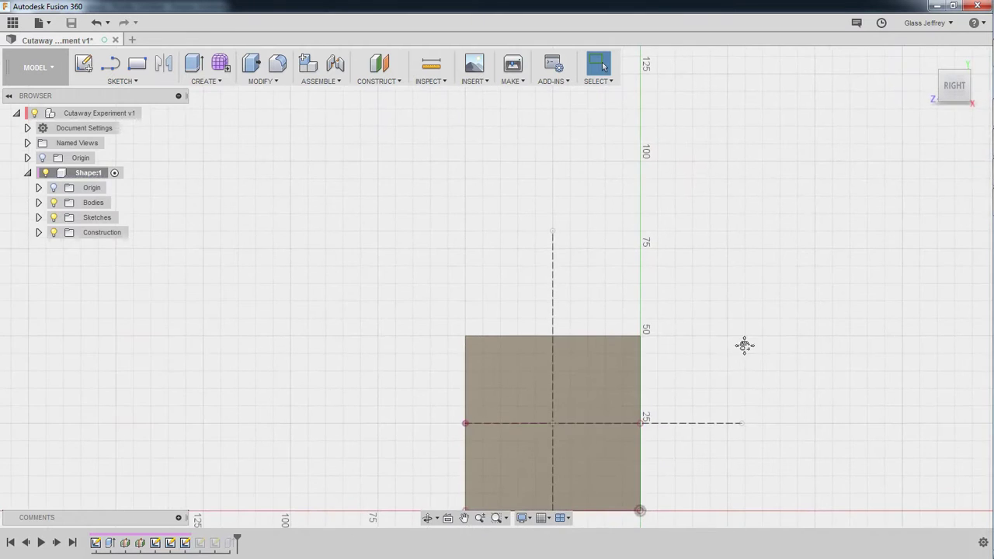
scroll(629, 195, "up", 5)
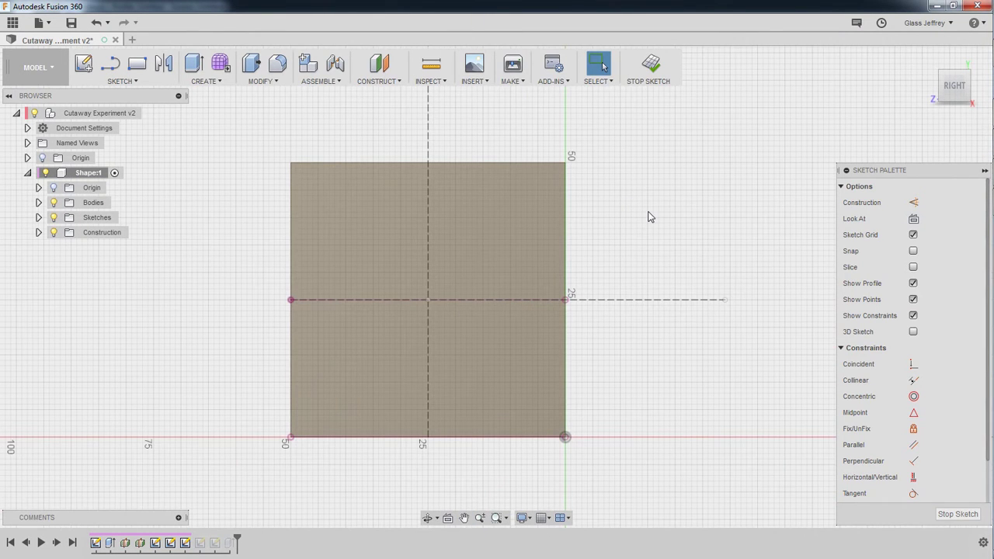
key("r")
left_click(290, 162)
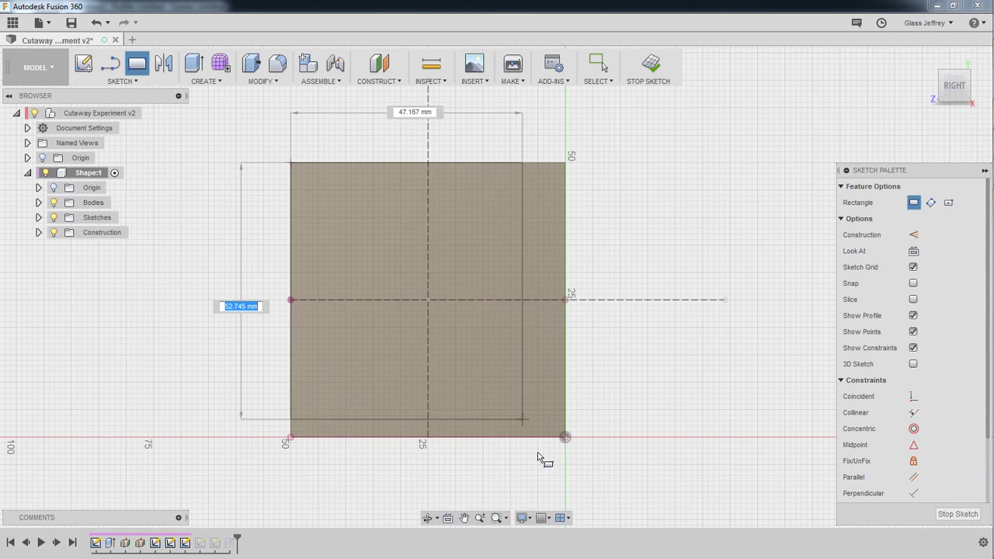
left_click(565, 435)
key("Escape")
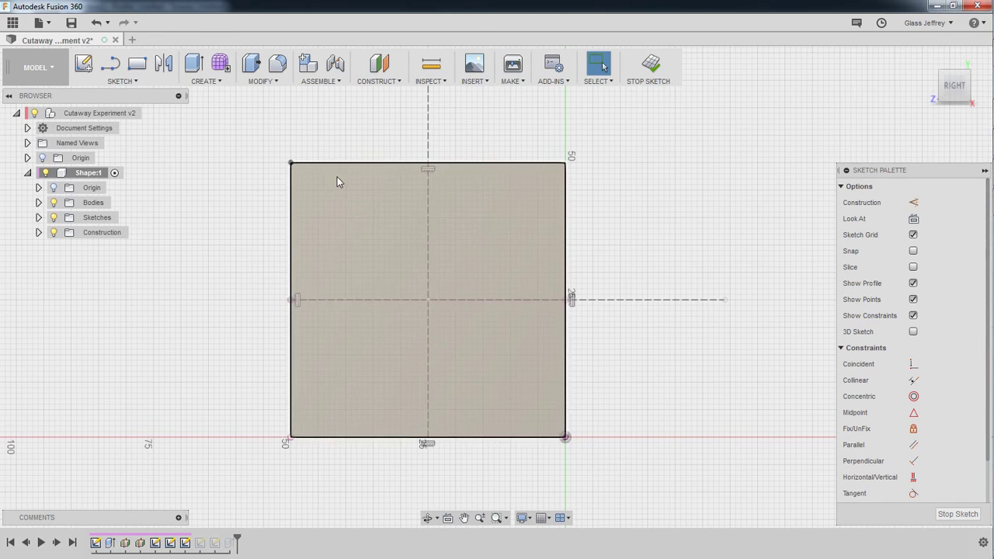
left_click(284, 175)
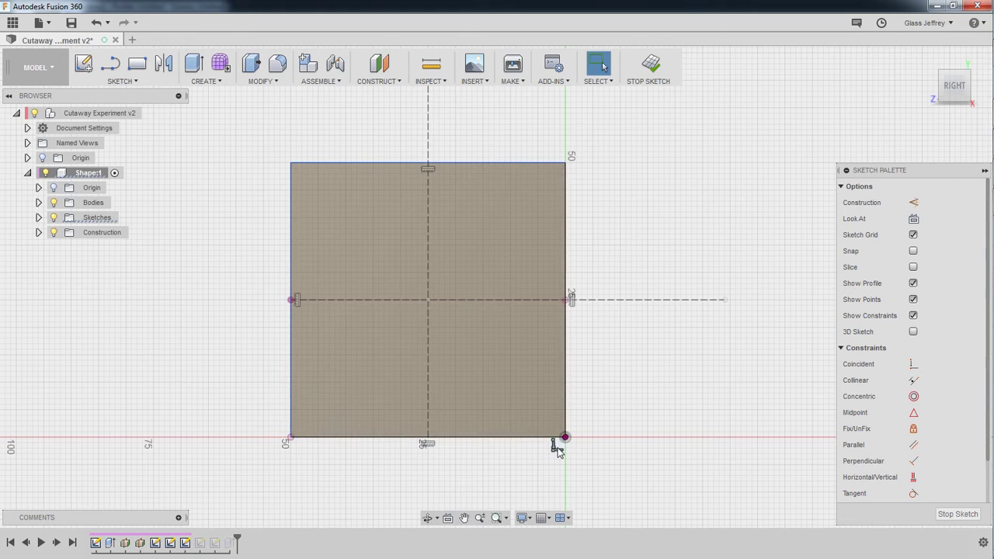
key("Delete")
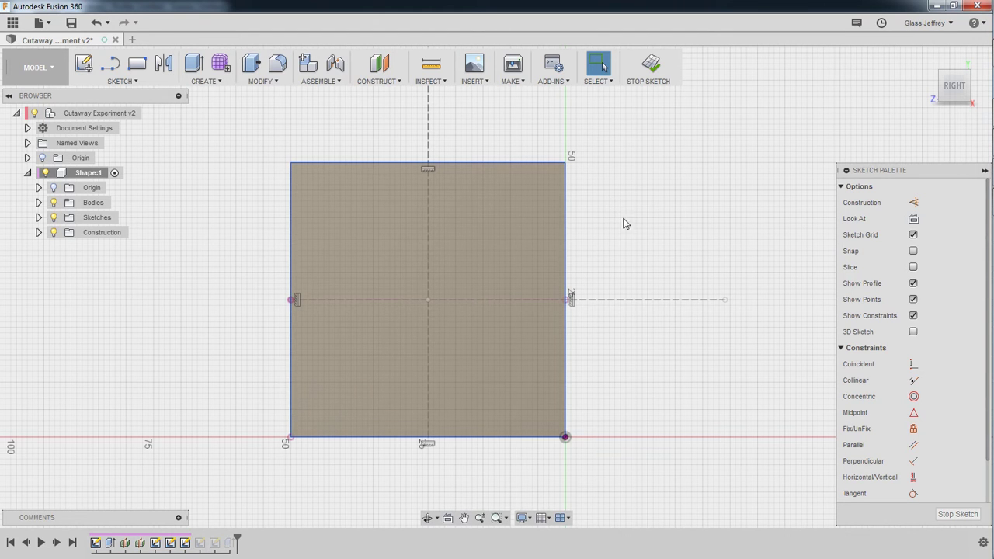
- With the bodies hidden, draw a horizontal three-line slot about 34.5 mm deep from the back edge, above the face's horizontal centreline
key("l")
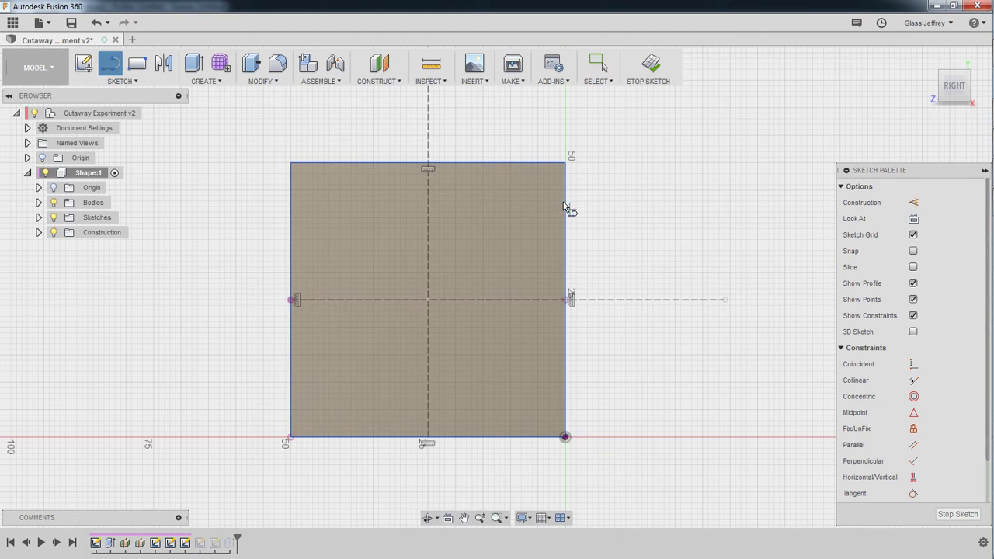
left_click(53, 204)
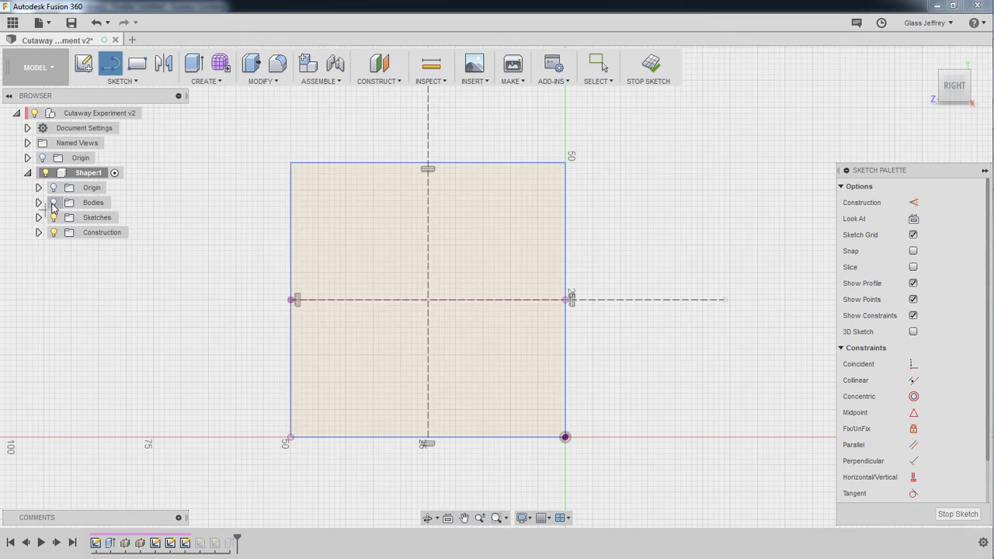
left_click(565, 216)
left_click(375, 217)
left_click(376, 282)
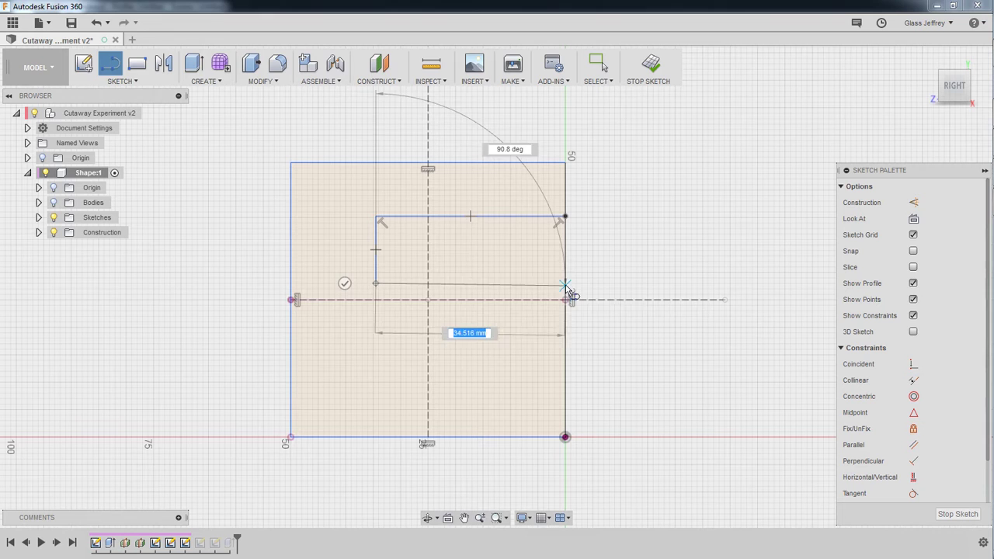
left_click(565, 267)
key("Escape")
key("Escape")
left_click(552, 268)
left_click(913, 477)
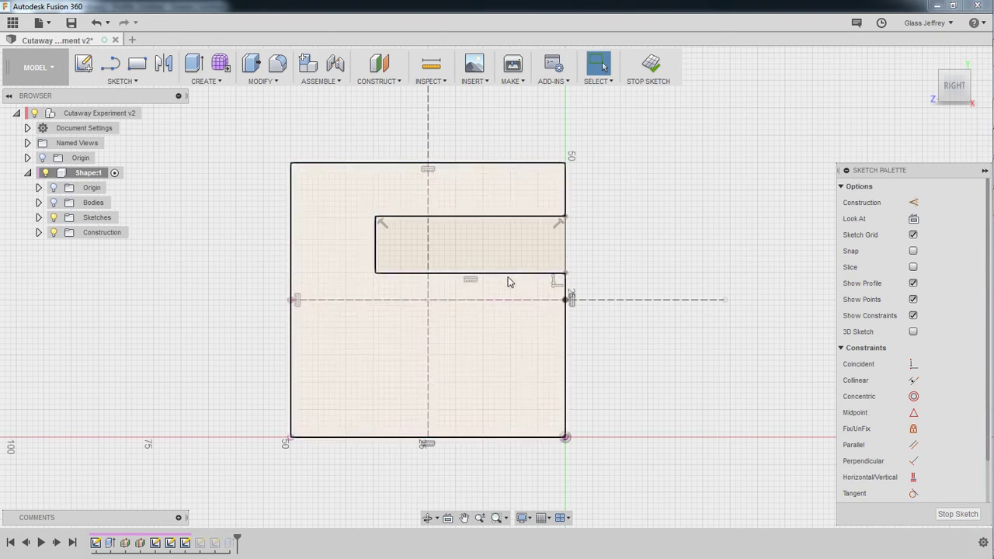
- Mirror the slot's three lines about the projected horizontal centre axis and finish the right-face sketch
left_click(482, 272)
left_click(419, 217, "shift")
left_click(163, 66)
left_click(860, 227)
left_click(718, 300)
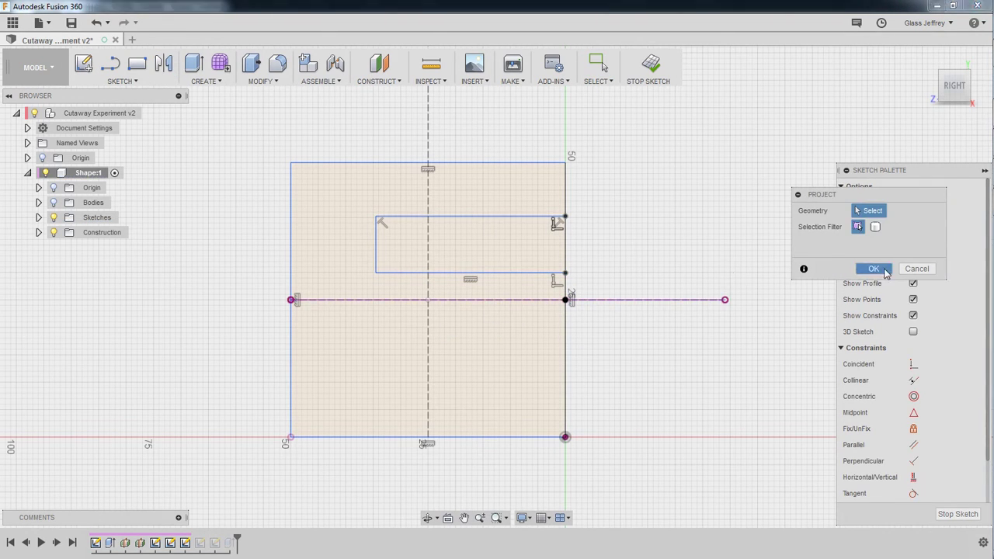
key("Return")
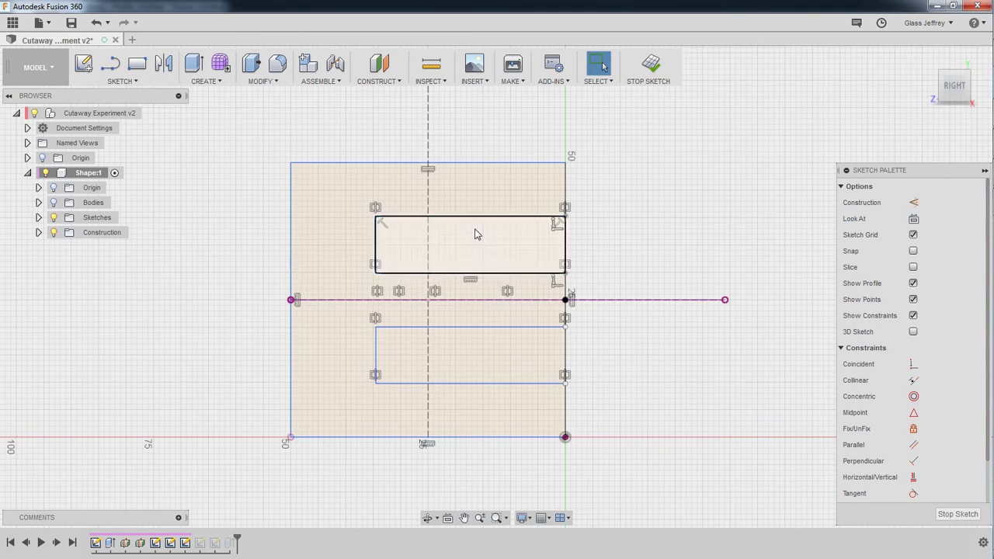
left_click(651, 67)
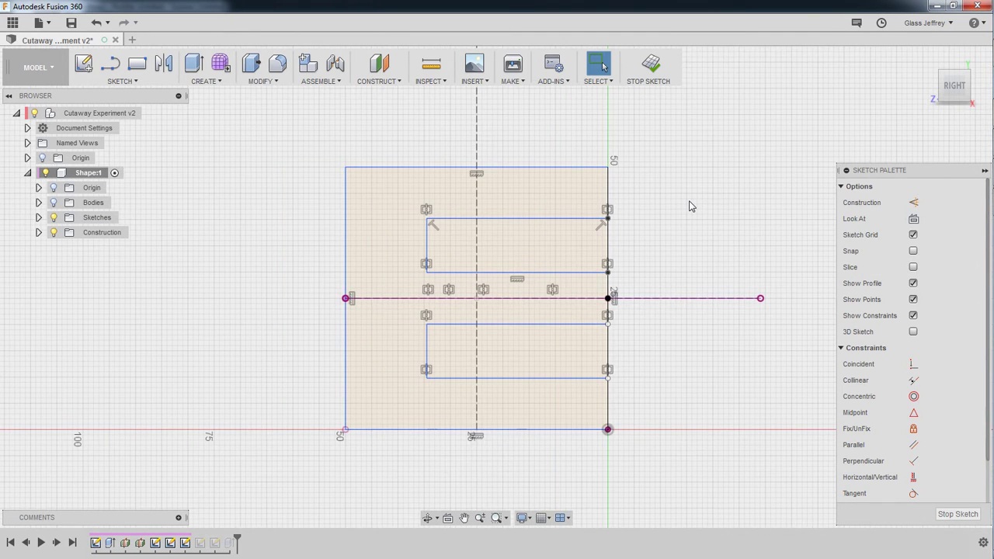
left_click(650, 64)
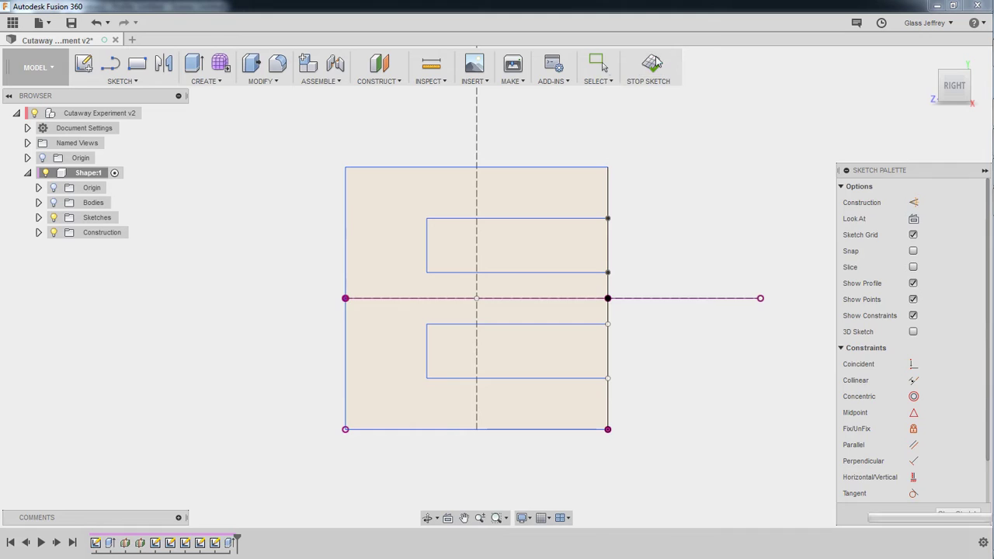
- Show the bodies and extrude the two right-face slot profiles as a cut up to the cube's left face
left_click(53, 203)
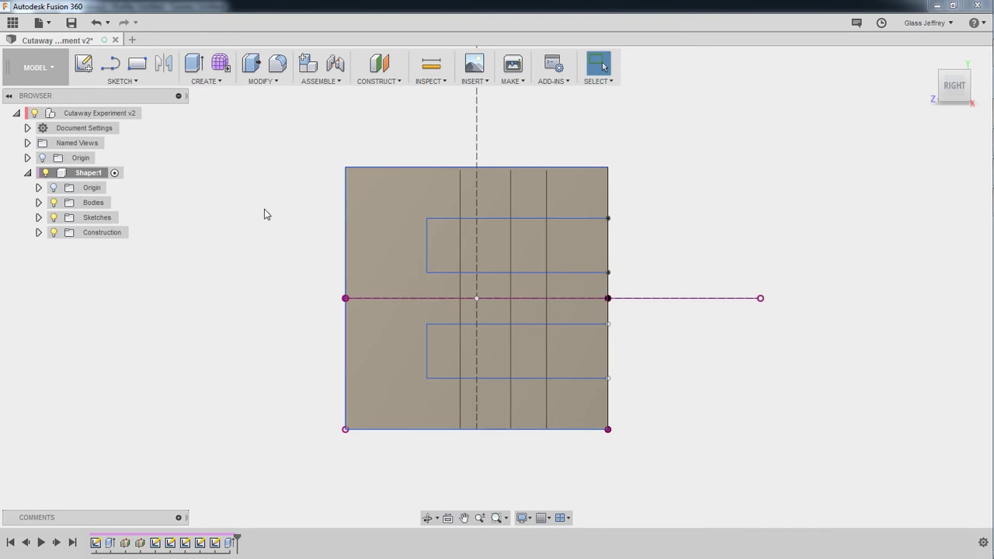
left_click(195, 68)
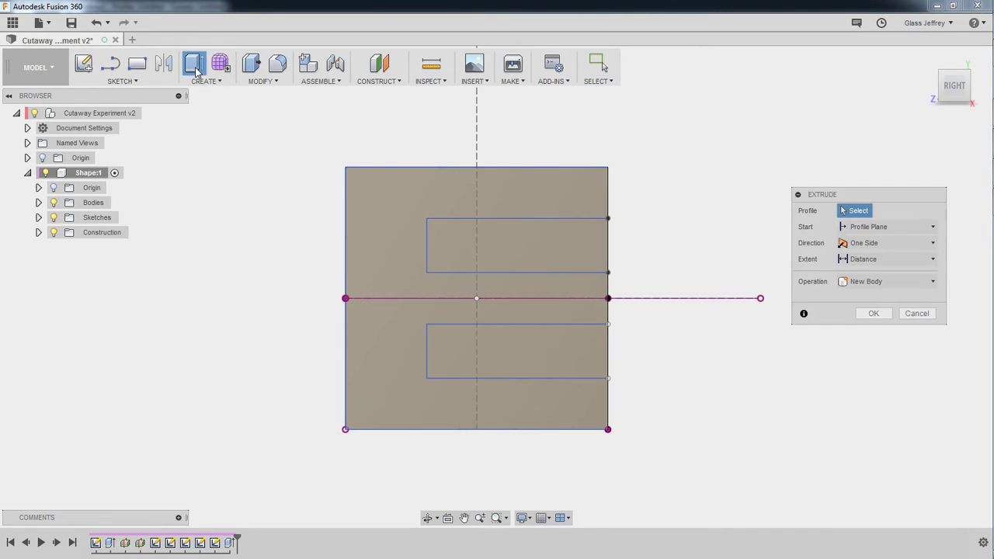
left_click(569, 265)
left_click(585, 372)
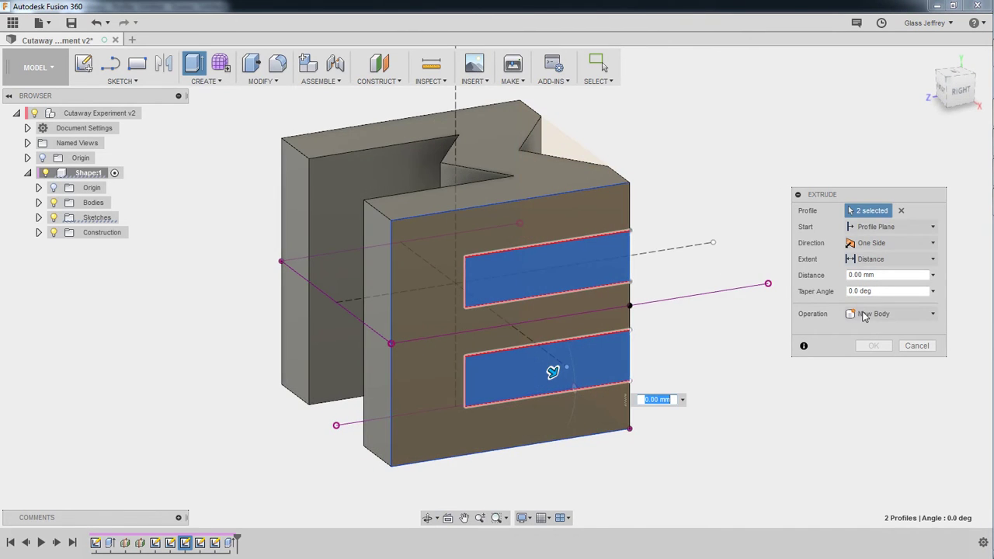
left_click(874, 260)
left_click(874, 290)
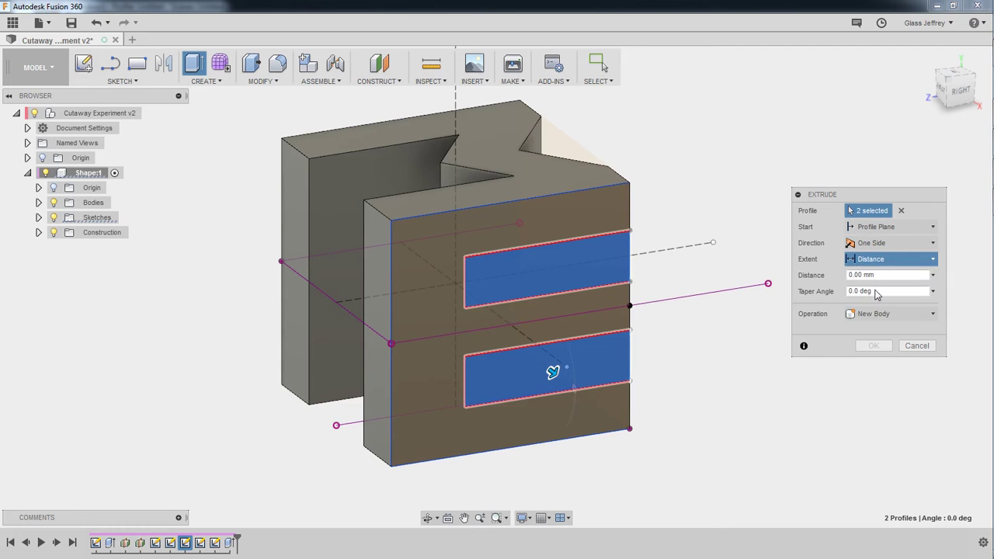
middle_click_drag(490, 373, 240, 221, "shift")
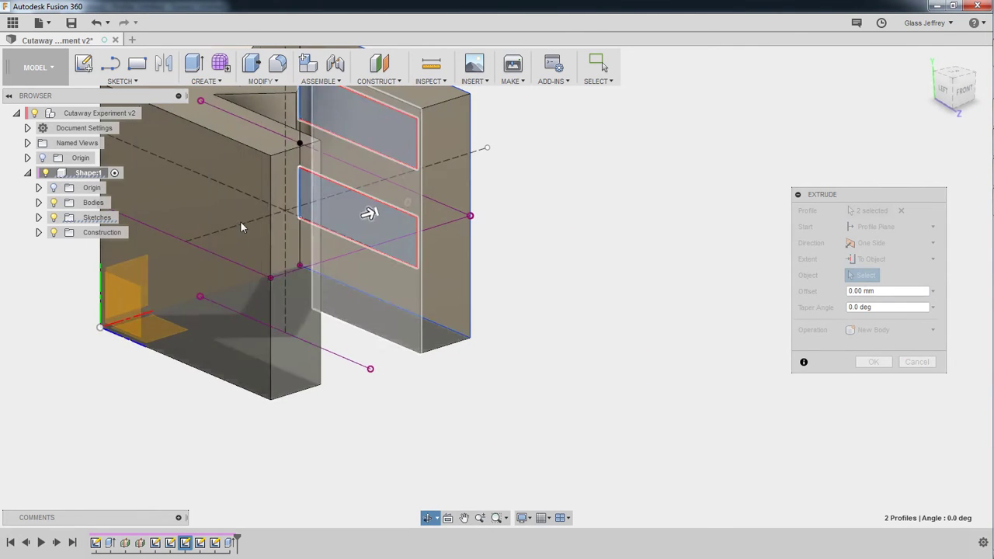
left_click(198, 212)
middle_click_drag(593, 204, 514, 204, "shift")
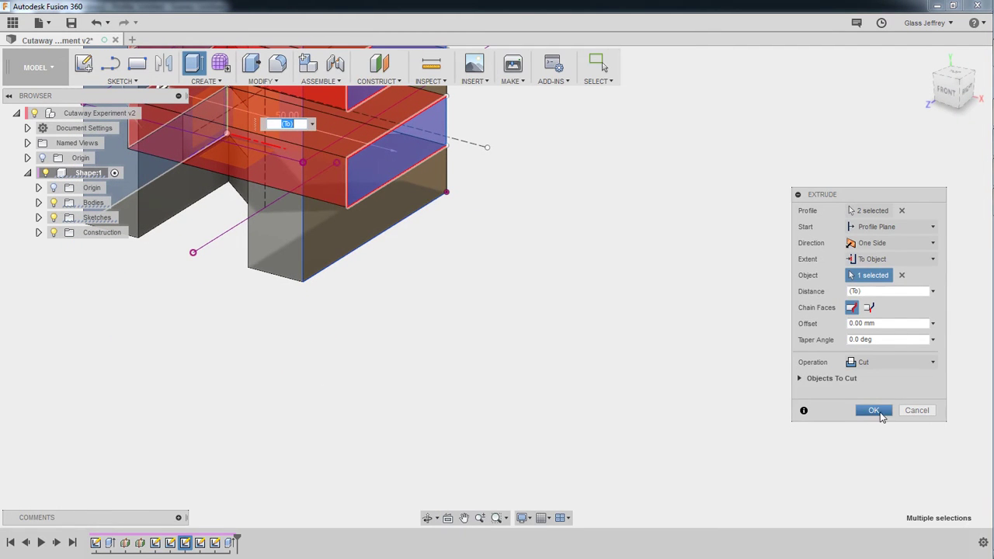
left_click(873, 410)
middle_click_drag(487, 191, 747, 336)
left_click(873, 410)
scroll(755, 329, "up", 2)
key("F6")
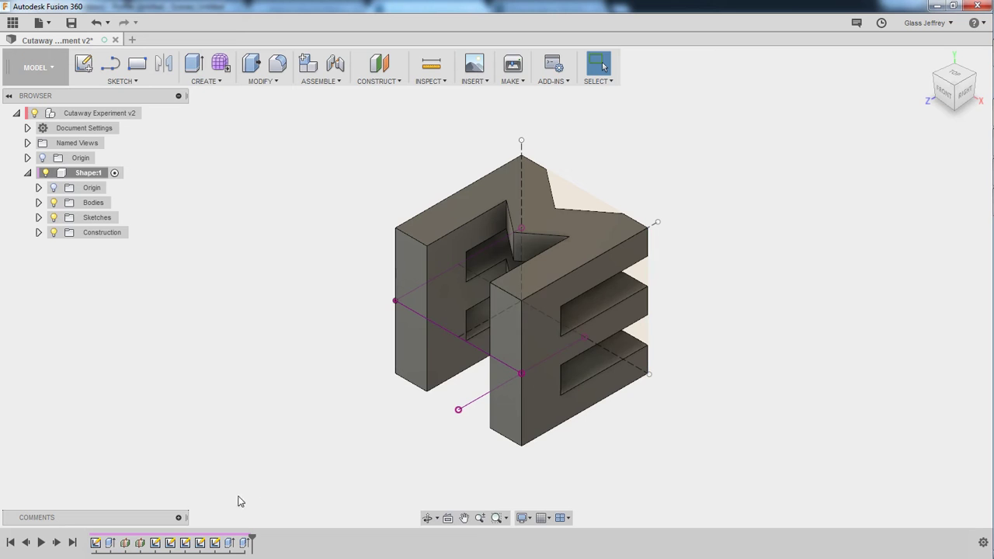
- Open the back-face sketch and draw a 50 mm square rectangle over the whole face
double_click(201, 543)
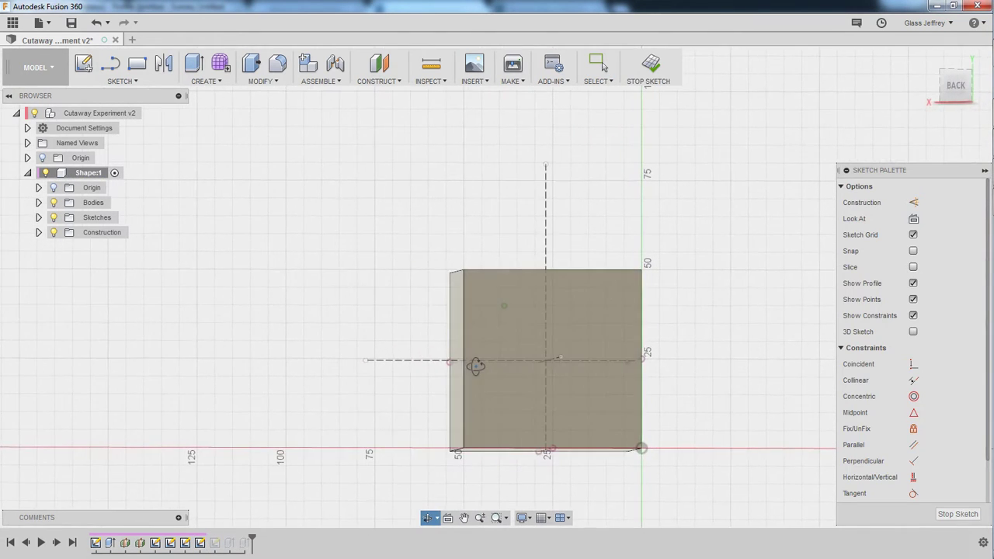
scroll(586, 383, "up", 3)
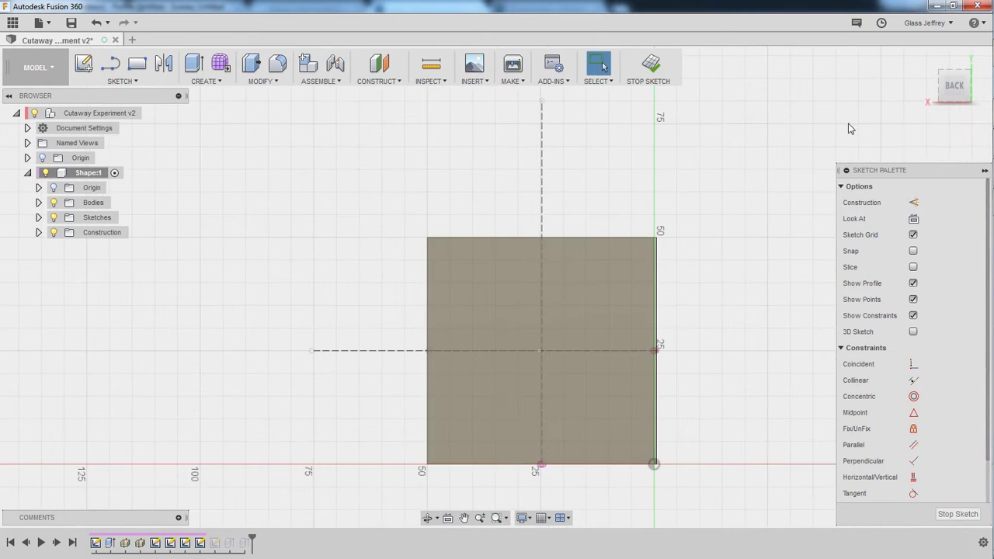
scroll(594, 318, "down", 1)
scroll(596, 326, "up", 3)
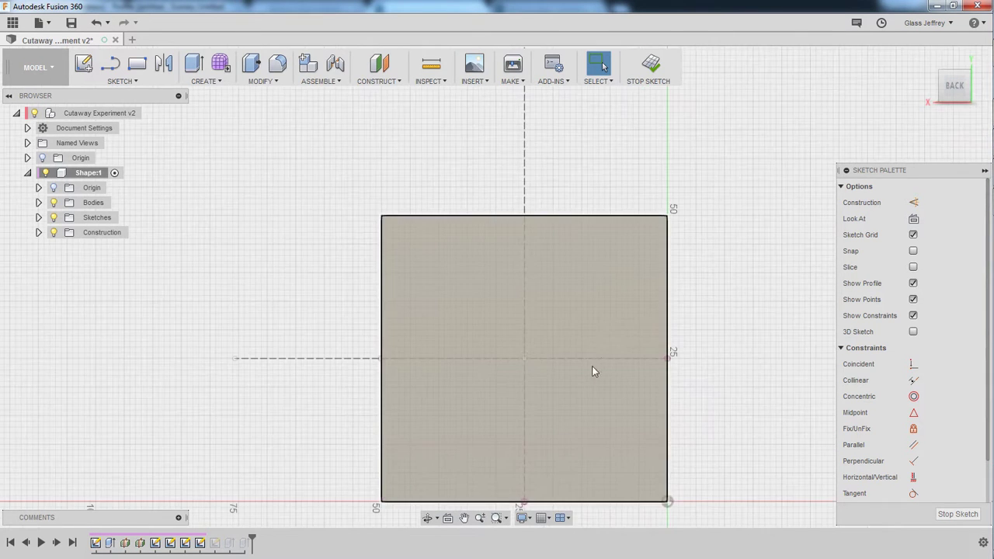
mouse_move(592, 370)
middle_mouse_down()
mouse_move(614, 303)
mouse_move(605, 280)
middle_mouse_up()
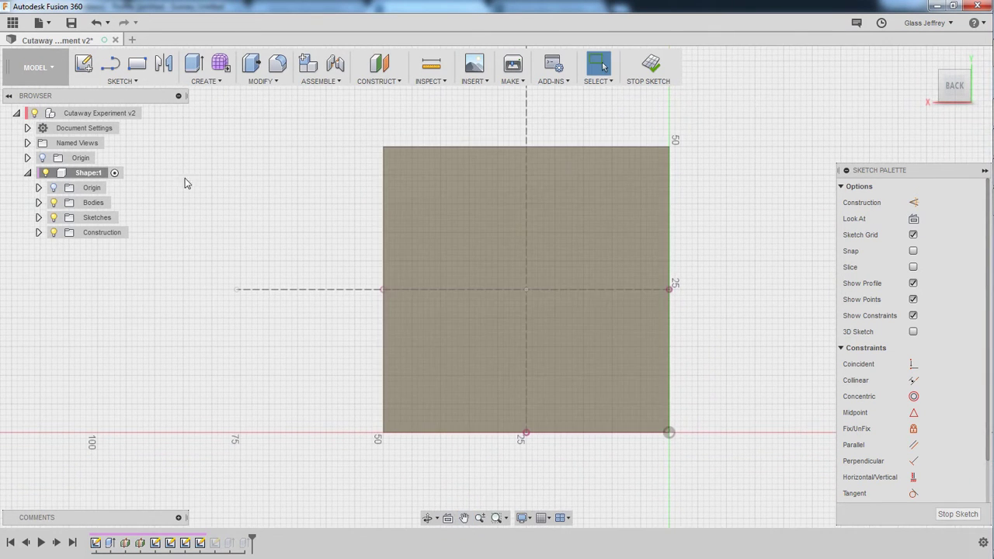
key("r")
left_click(382, 147)
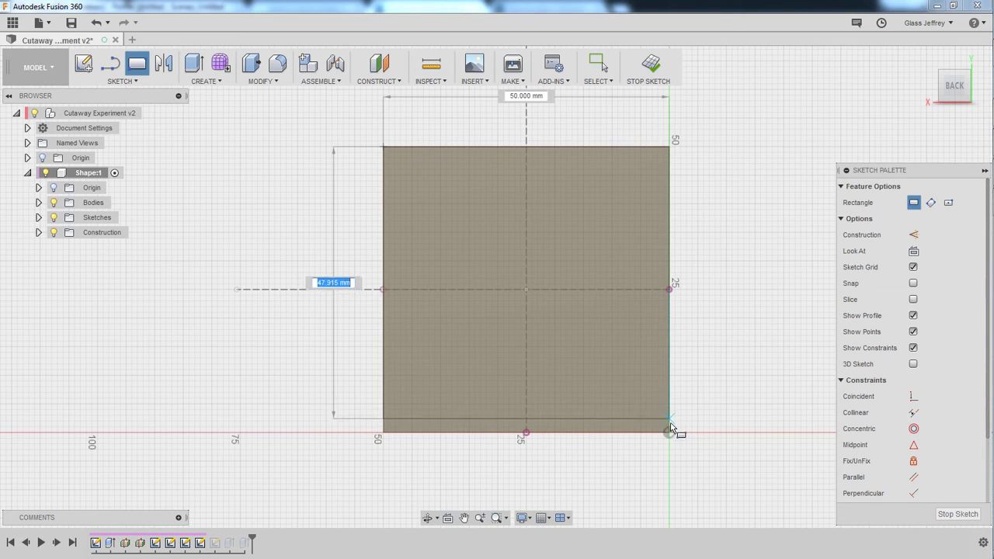
left_click(670, 433)
key("Escape")
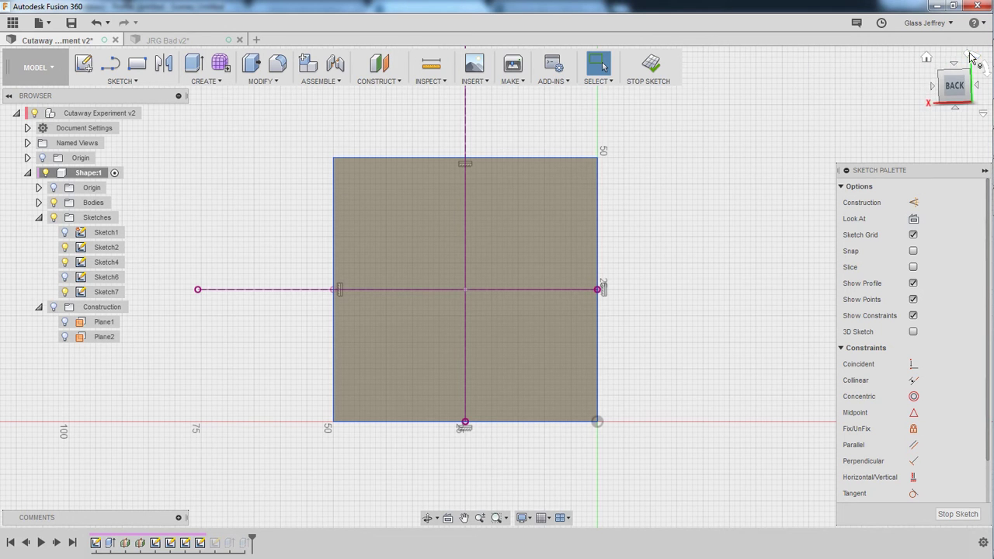
- Draw two lines from the origin-side edge to the centre axis, the inner one about 10.8 mm long, and apply a horizontal/vertical constraint to it
left_click(969, 56)
mouse_move(665, 302)
middle_mouse_down()
mouse_move(652, 282)
mouse_move(656, 262)
mouse_move(665, 267)
middle_mouse_up()
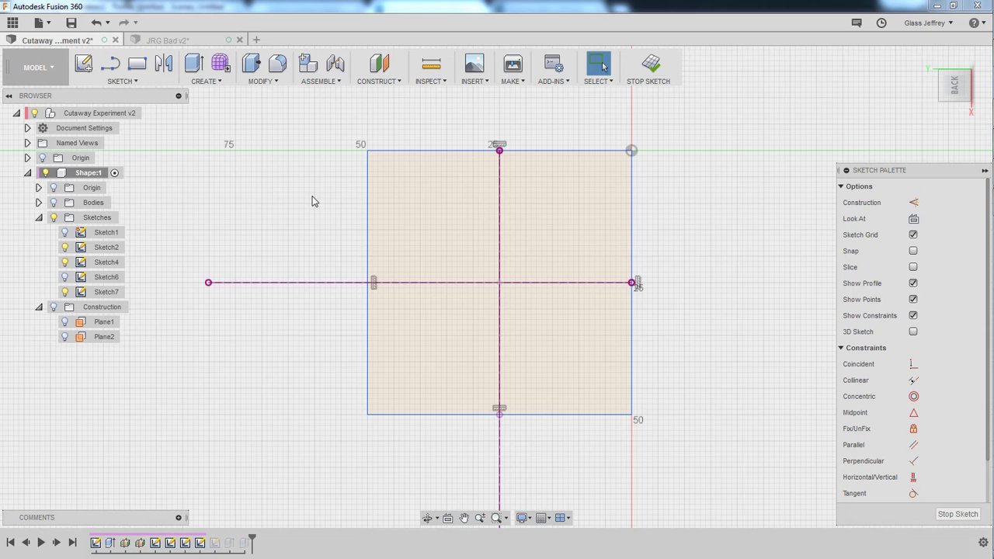
key("l")
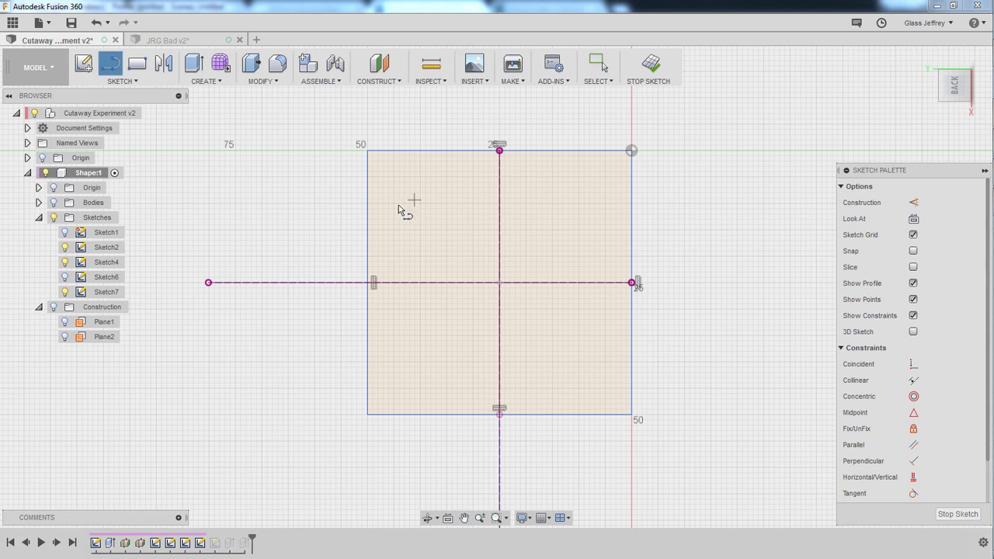
left_click(441, 150)
left_click(442, 239)
left_click(499, 229)
key("Escape")
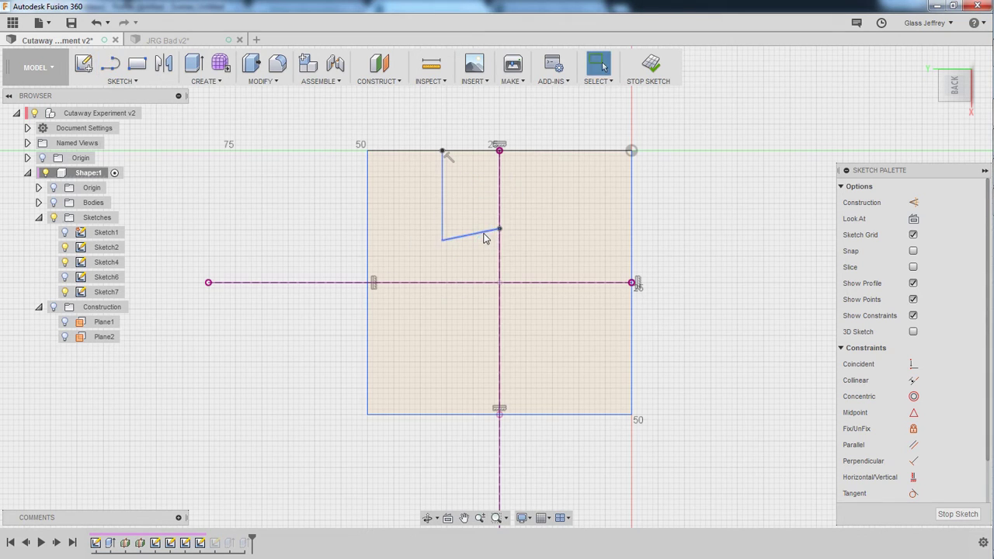
left_click(918, 476)
left_click(457, 223)
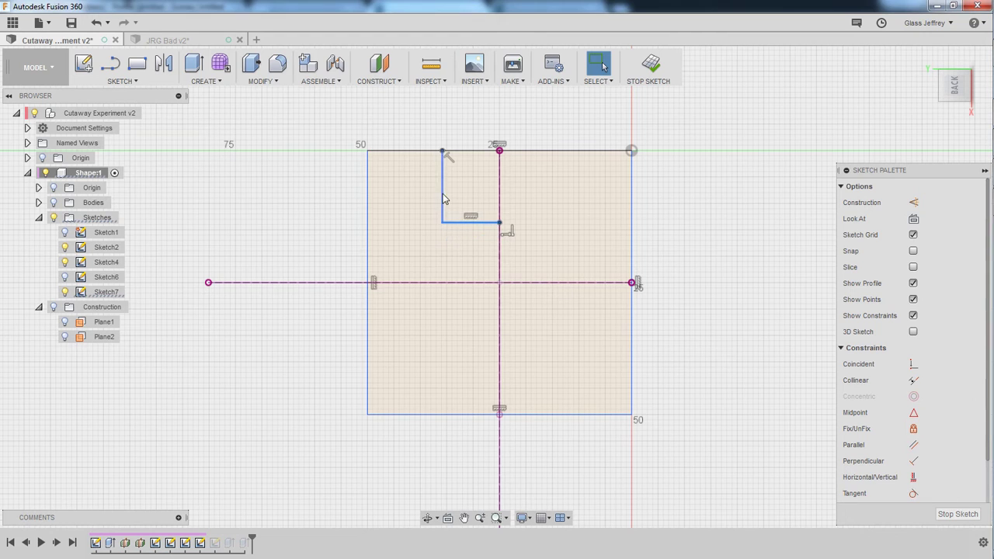
- Mirror the two lines about the centre axis they end on, closing the notch outline
left_click(442, 194, "ctrl")
left_click(163, 66)
left_click(860, 227)
left_click(500, 247)
left_click(872, 269)
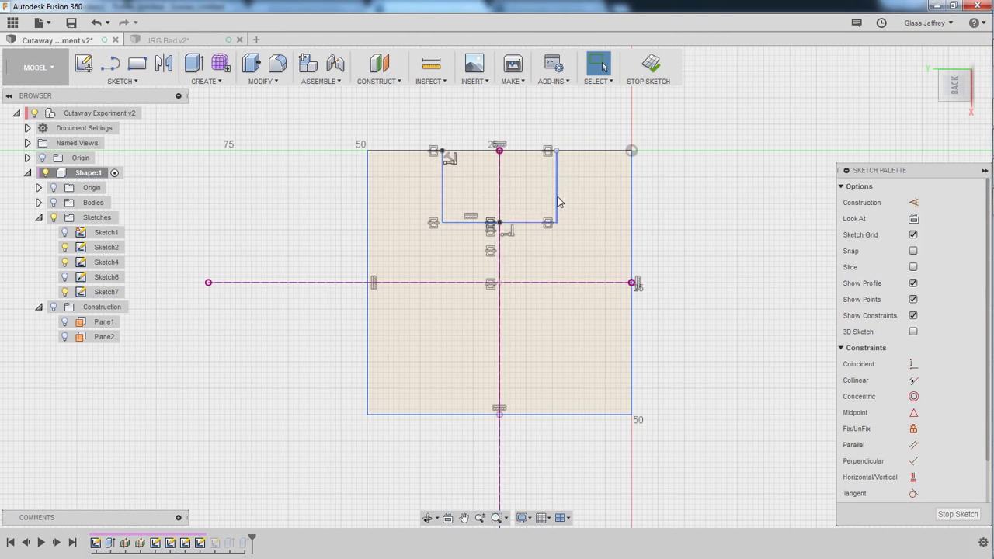
- Mirror the notch outline about the other centre axis, deepen both notches towards the middle, and finish the back-face sketch
left_click(556, 202)
left_click(453, 221)
left_click(164, 64)
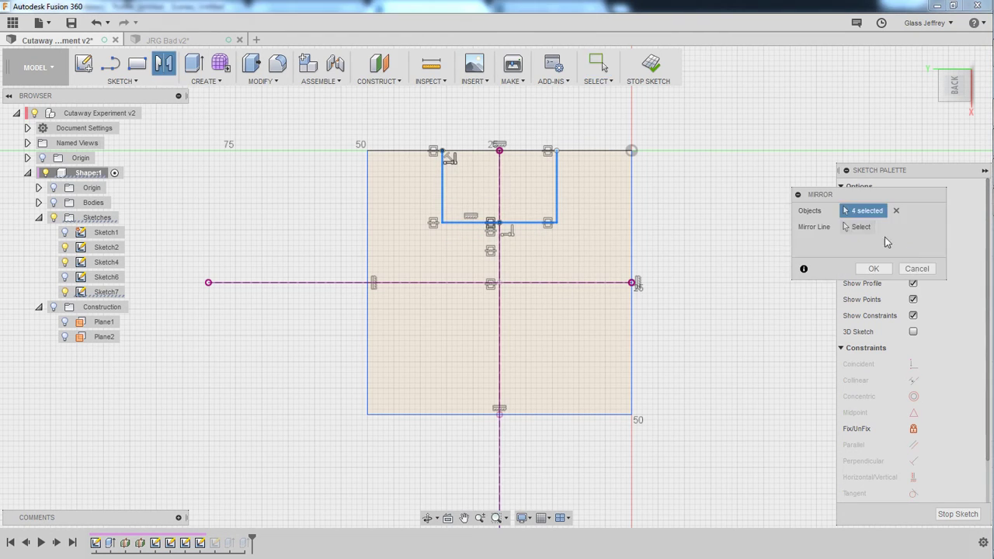
left_click(550, 282)
key("Return")
left_click_drag(526, 332, 528, 312)
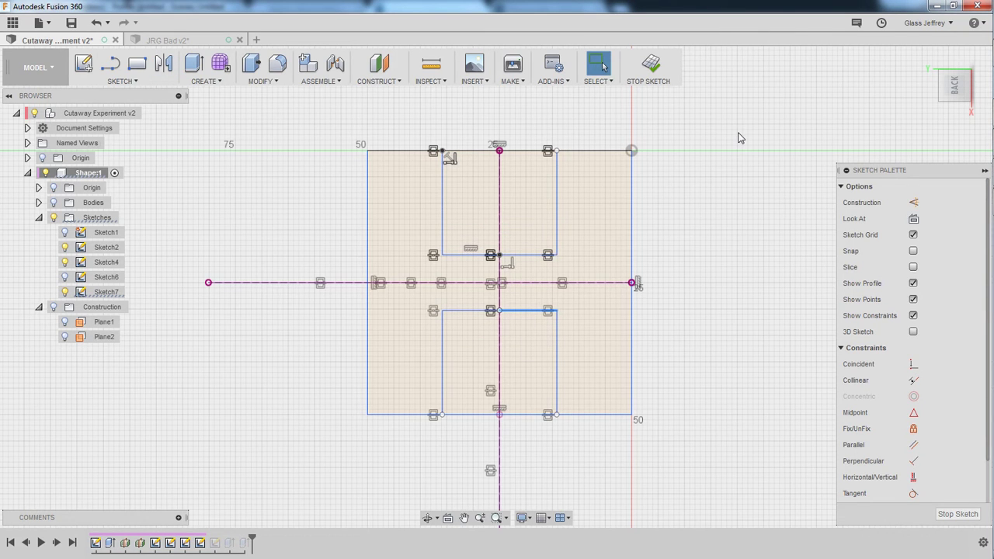
left_click(666, 81)
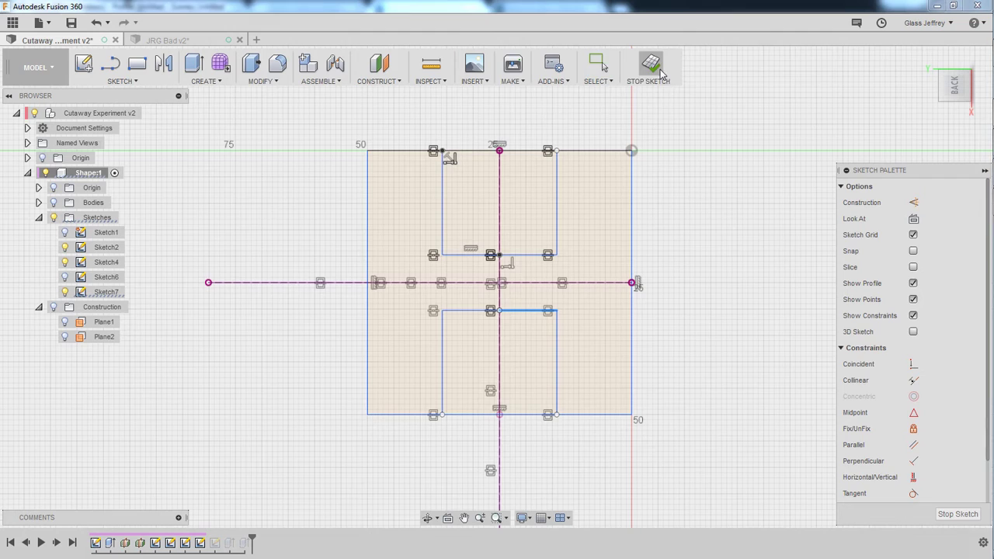
- Show the bodies and the finished back-face sketch together
left_click(53, 202)
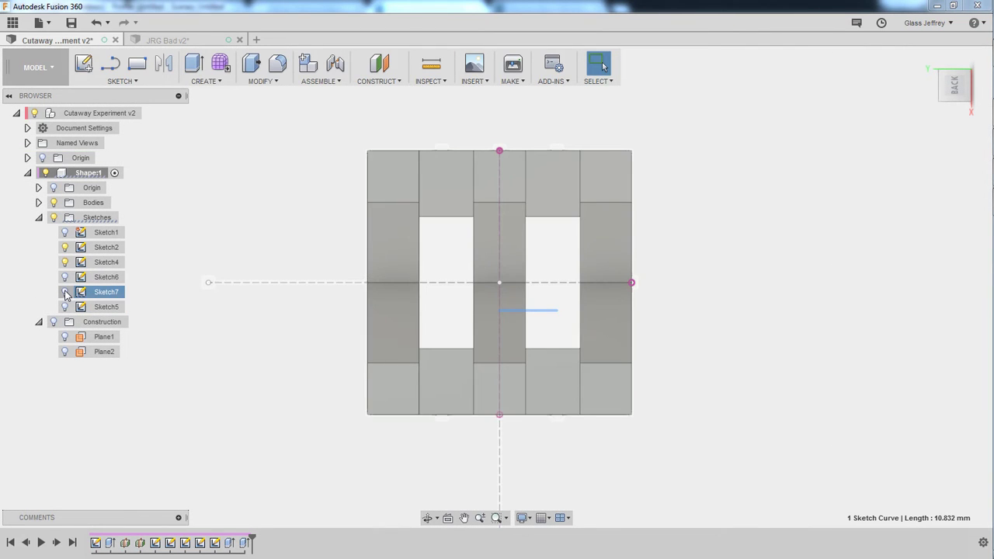
left_click(65, 292)
mouse_move(708, 269)
middle_mouse_down("shift")
mouse_move(348, 292)
mouse_move(452, 292)
mouse_move(439, 293)
middle_mouse_up("shift")
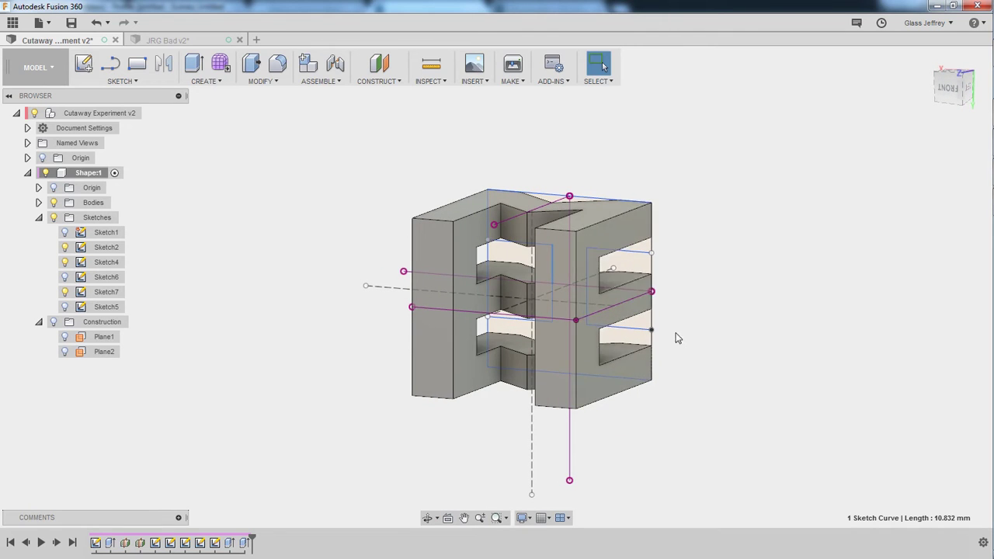
middle_click_drag(314, 312, 359, 306, "shift")
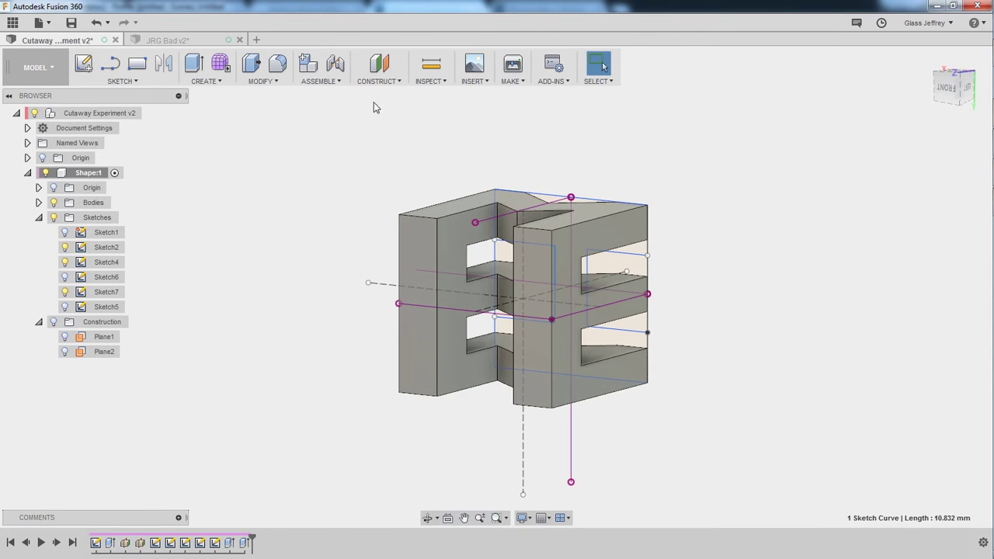
- Create an offset plane at 0 mm on the cube's front face and show the construction geometry
left_click(386, 82)
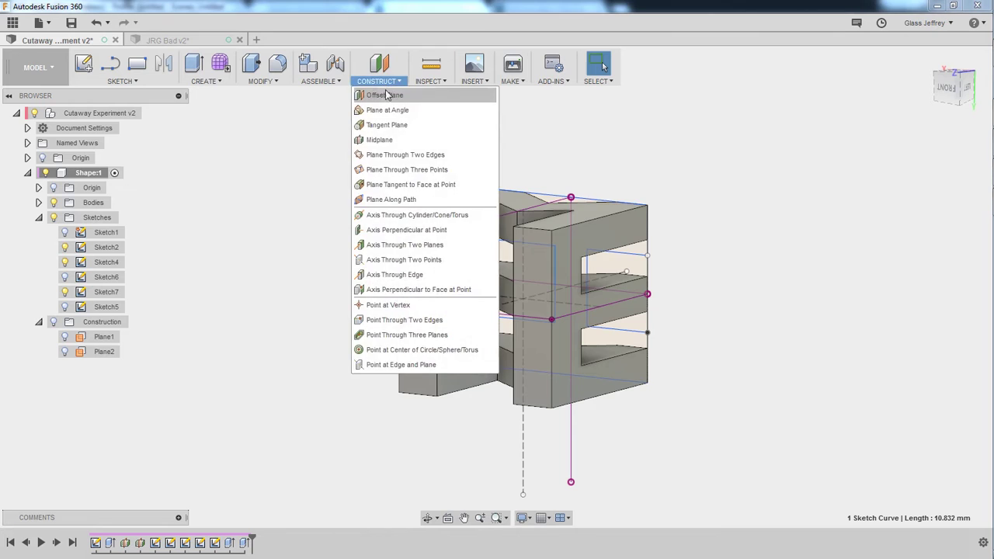
left_click(385, 94)
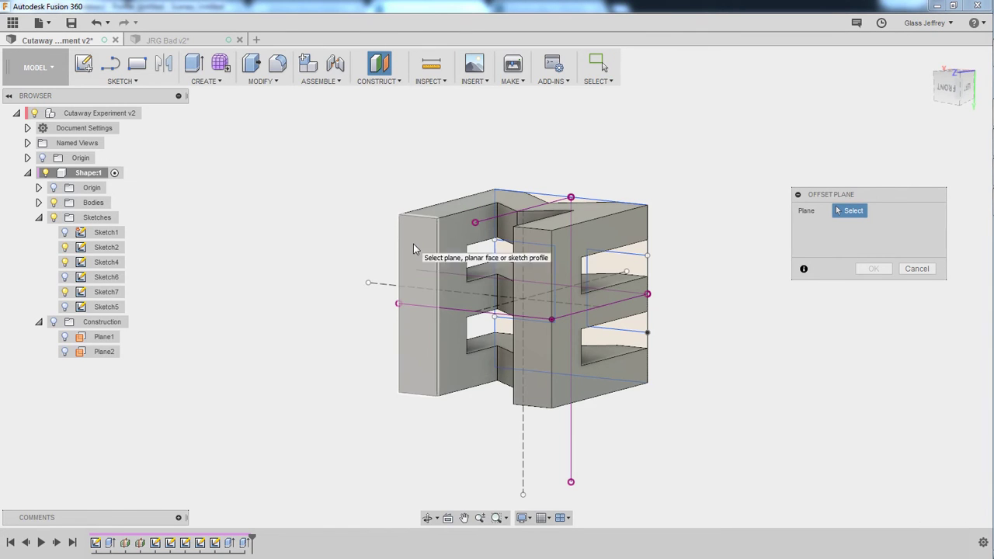
left_click(424, 285)
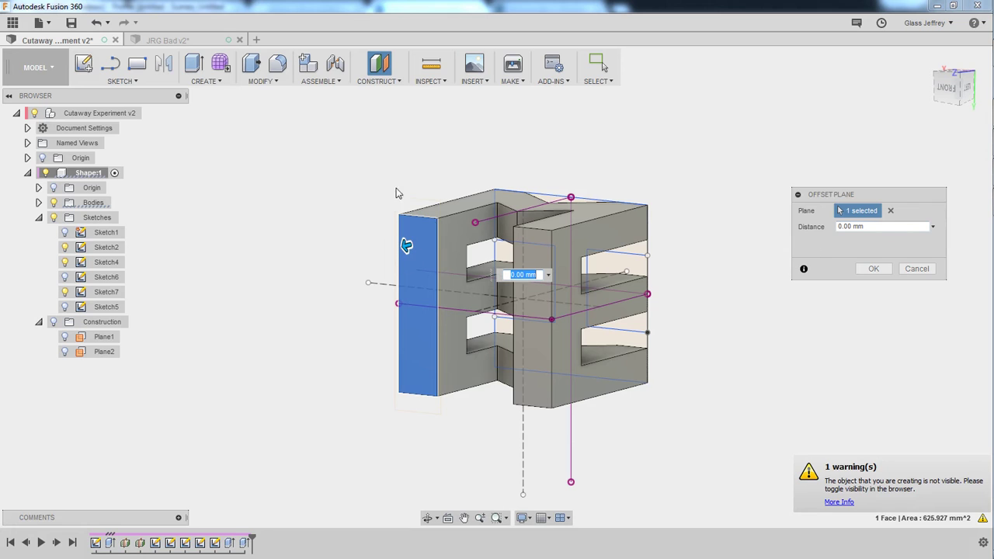
left_click(869, 273)
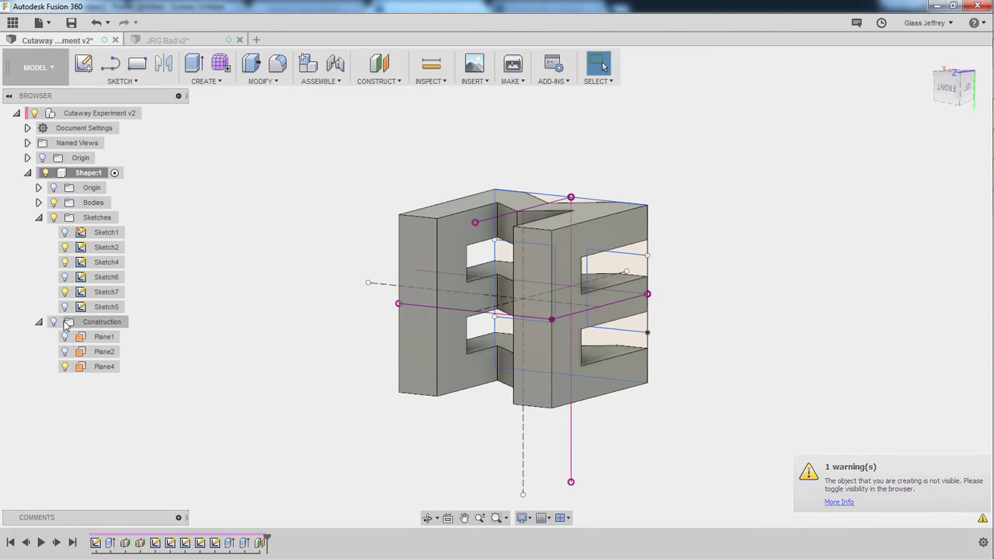
left_click(441, 205)
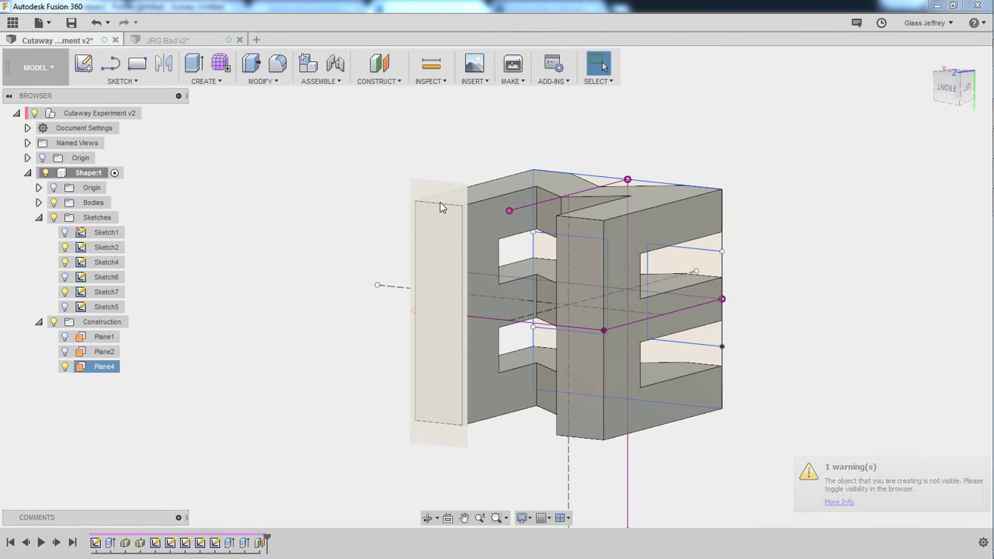
scroll(441, 202, "up", 3)
middle_click_drag(318, 266, 313, 242)
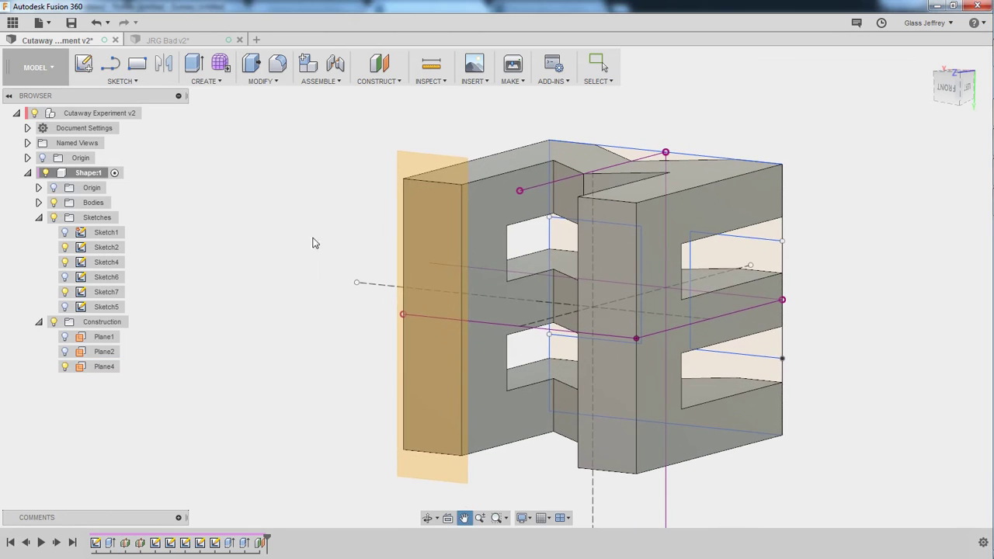
left_click(430, 171)
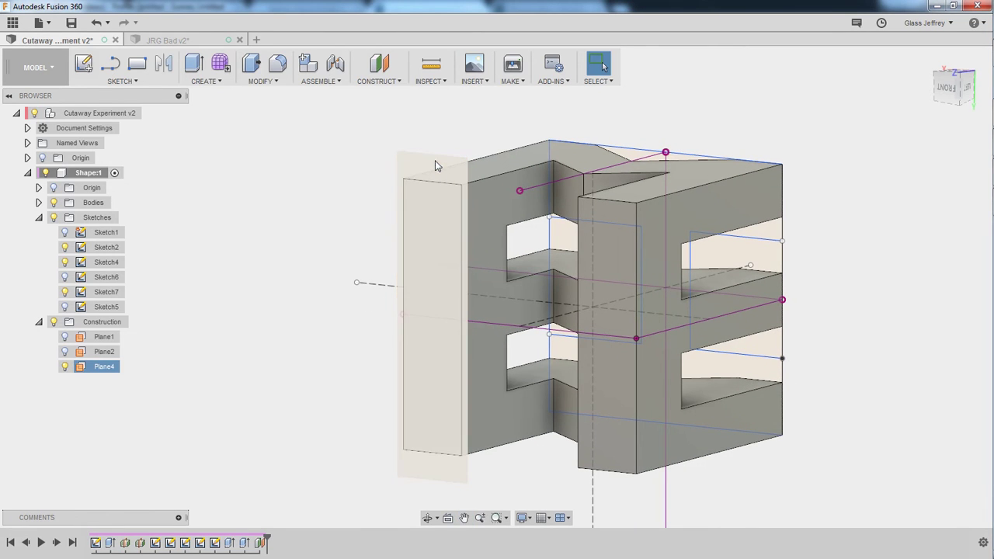
middle_click_drag(359, 281, 289, 292, "shift")
scroll(302, 284, "down", 4)
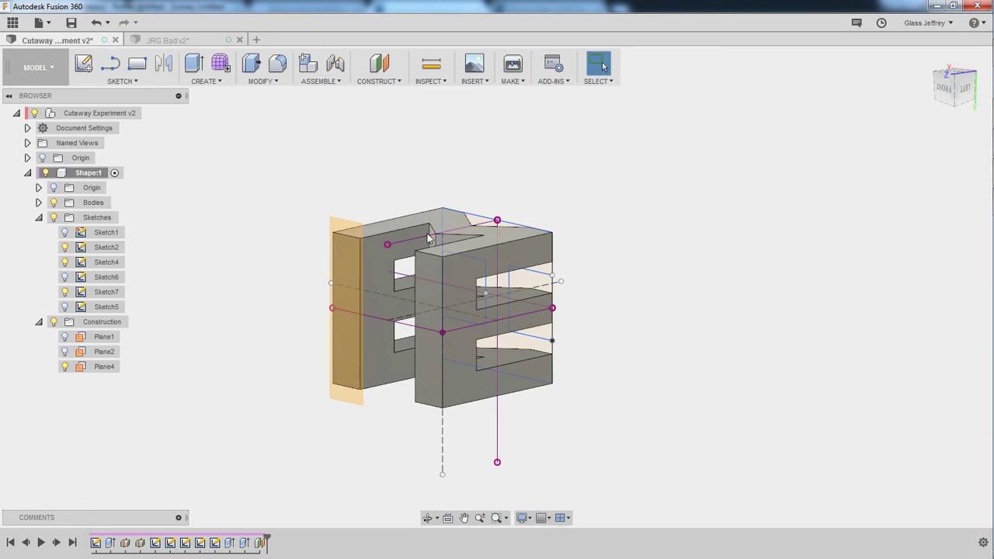
left_click(342, 241)
- Extrude the four notch profiles of the back-face sketch as a cut up to the offset plane on the cube's front face
middle_click_drag(588, 363, 507, 349, "shift")
middle_click_drag(559, 322, 658, 320)
scroll(655, 323, "down", 2)
scroll(649, 334, "up", 3)
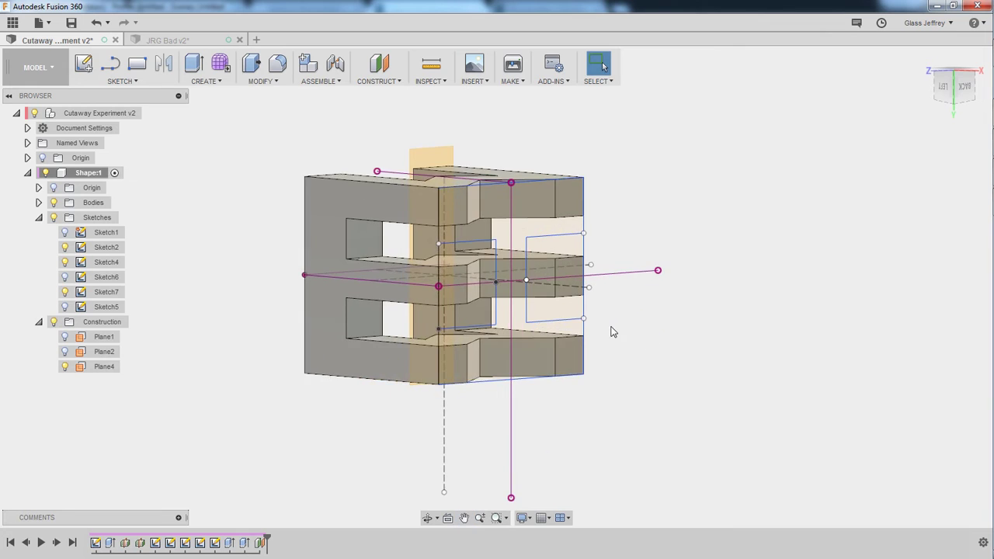
scroll(611, 327, "up", 1)
left_click(193, 64)
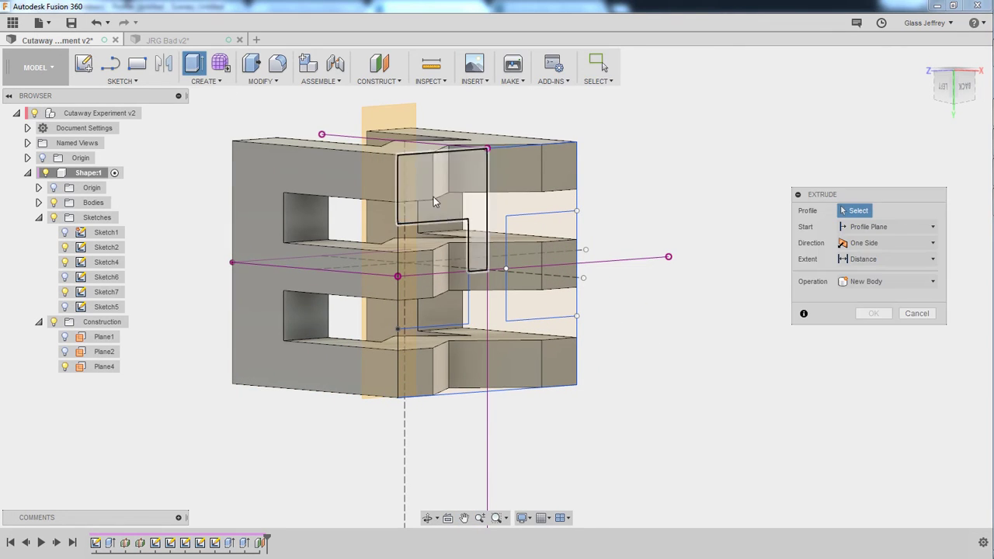
left_click(447, 247)
left_click(455, 302)
left_click(543, 237)
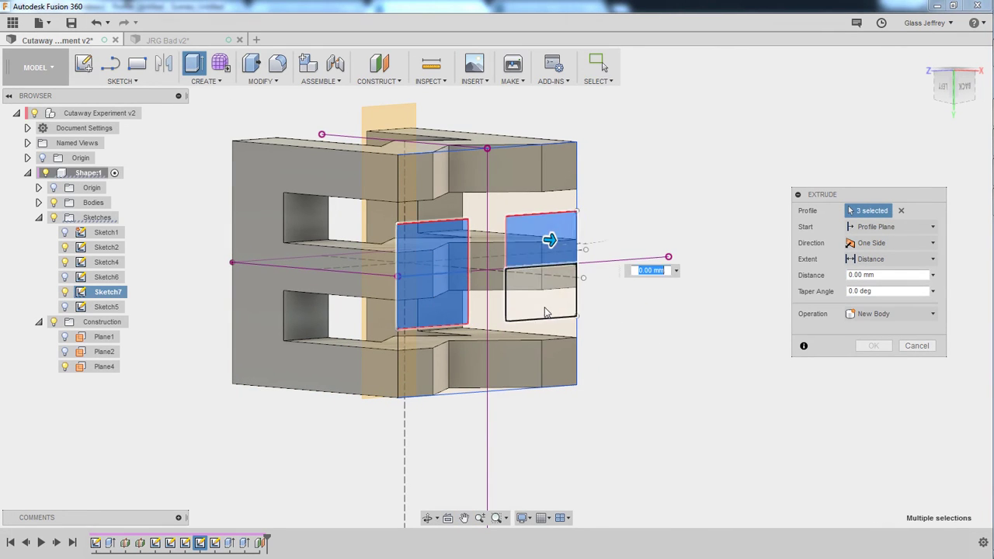
left_click(543, 299)
middle_click_drag(304, 226, 781, 268, "shift")
left_click(891, 259)
left_click(895, 290)
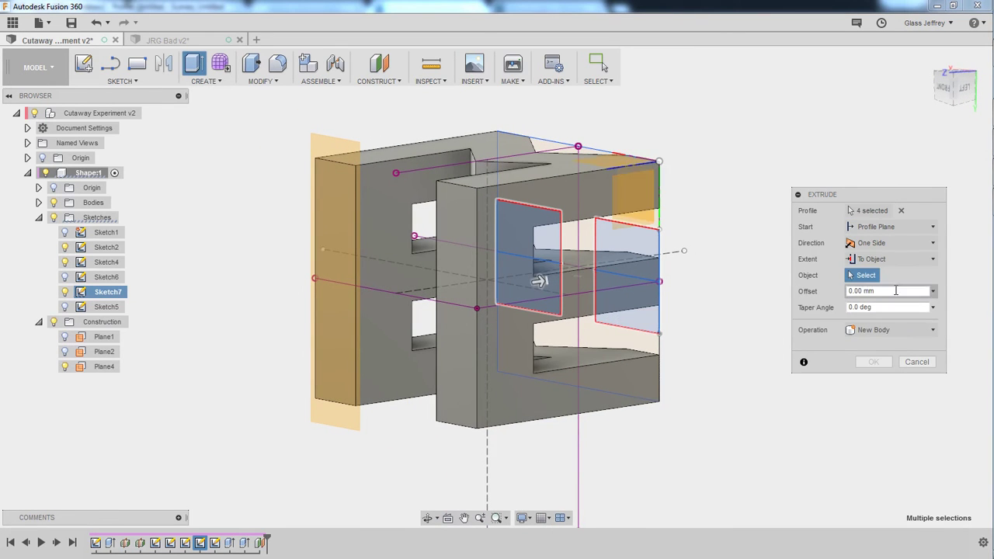
left_click(335, 208)
left_click(335, 154)
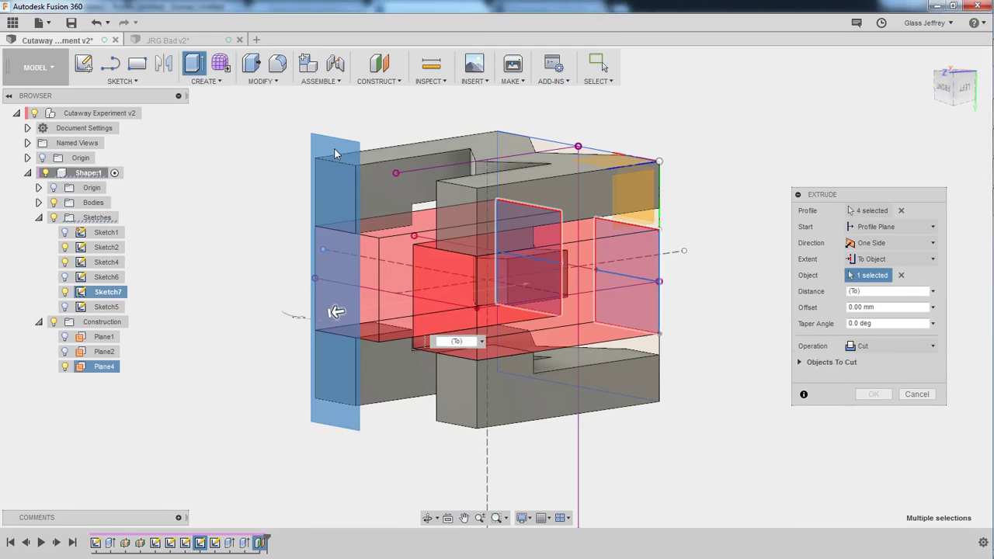
scroll(603, 276, "down", 2)
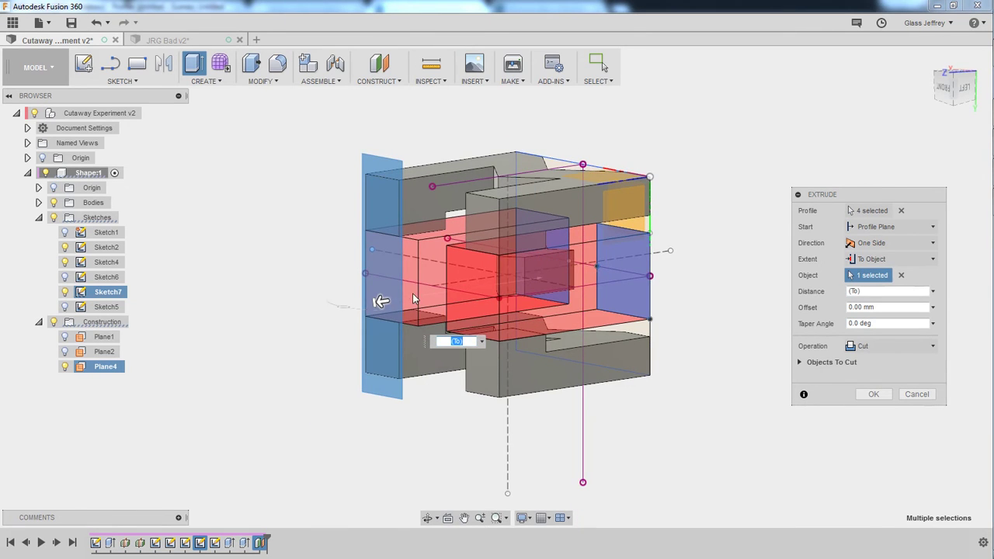
middle_click_drag(414, 299, 480, 283, "shift")
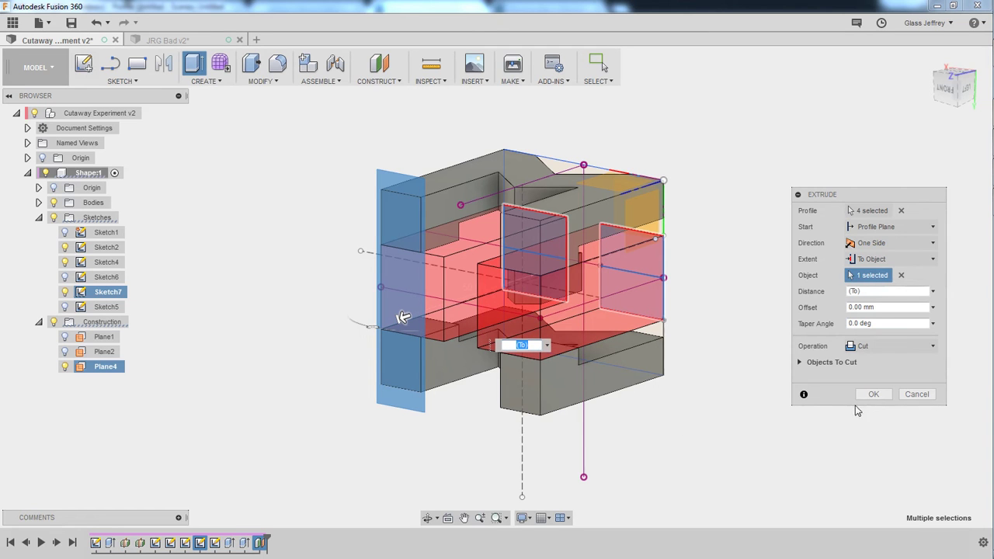
left_click(875, 394)
- Open the back-face sketch for editing and hide the bodies
middle_click_drag(839, 394, 513, 334, "shift")
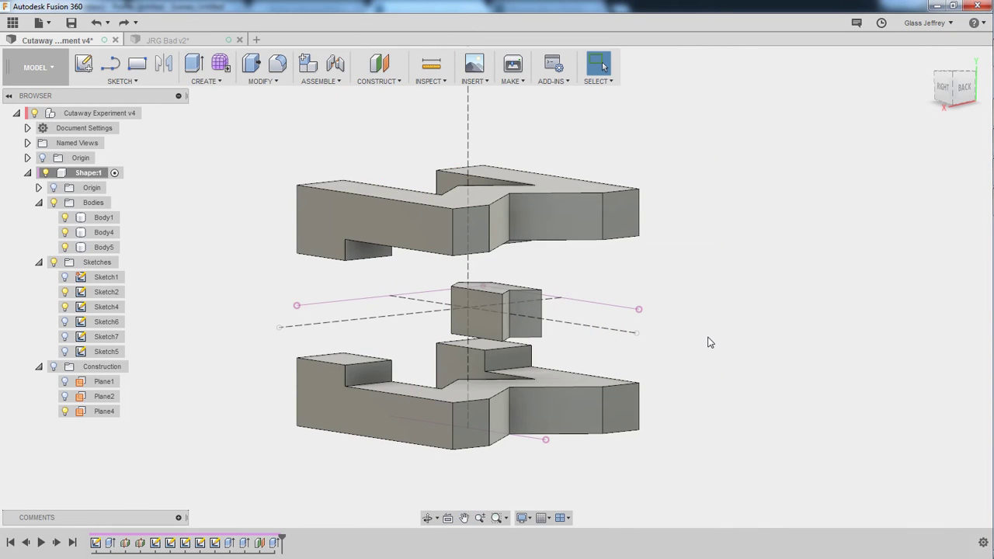
middle_click_drag(706, 323, 706, 305)
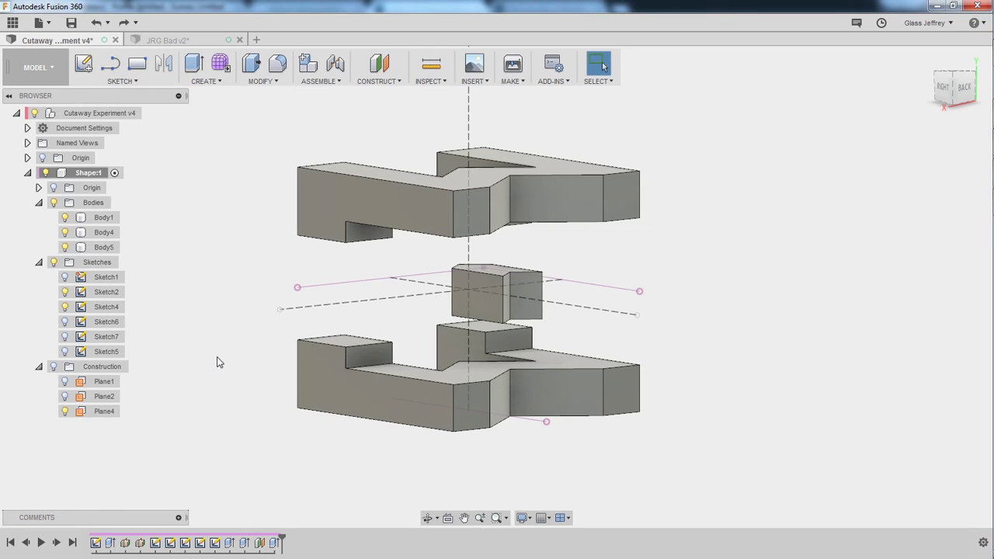
left_click(66, 351)
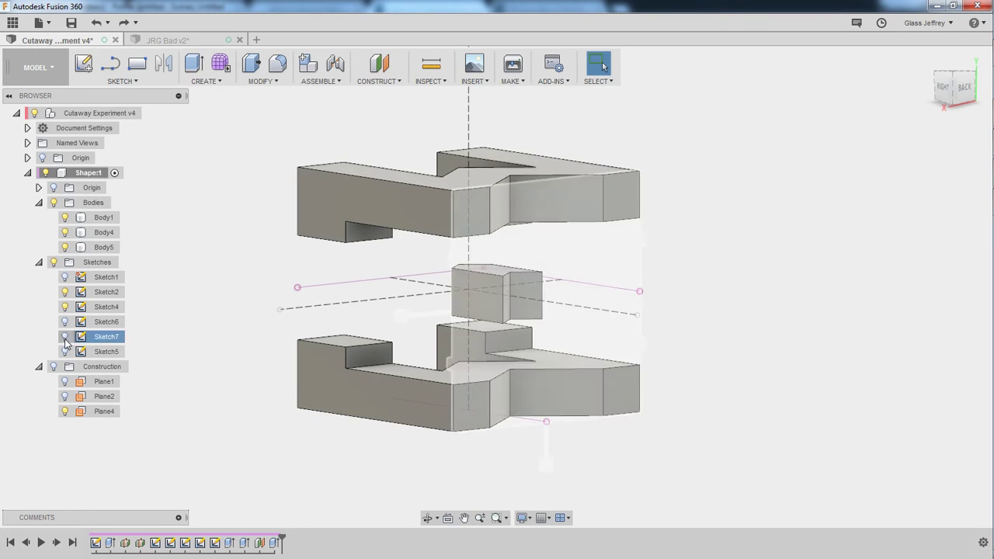
double_click(107, 337)
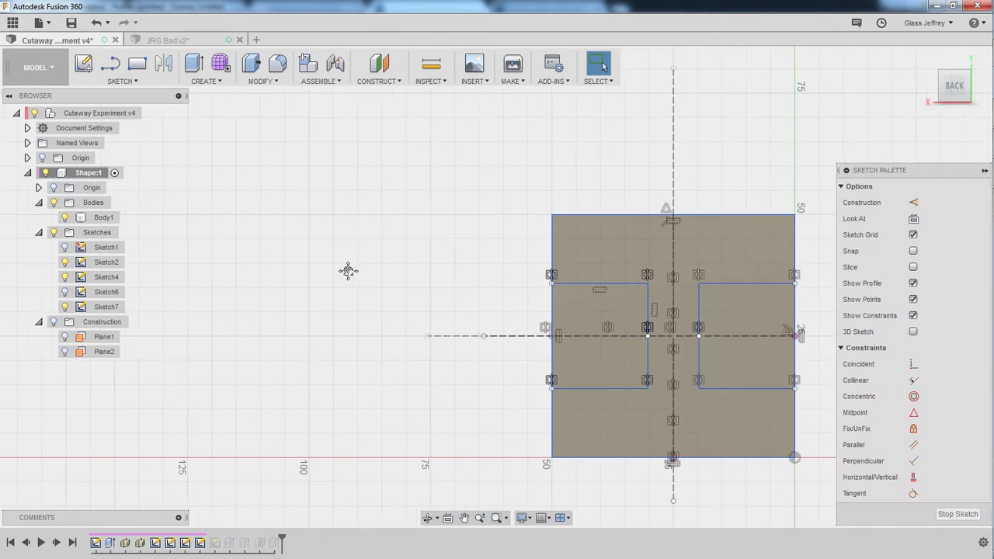
left_click(54, 203)
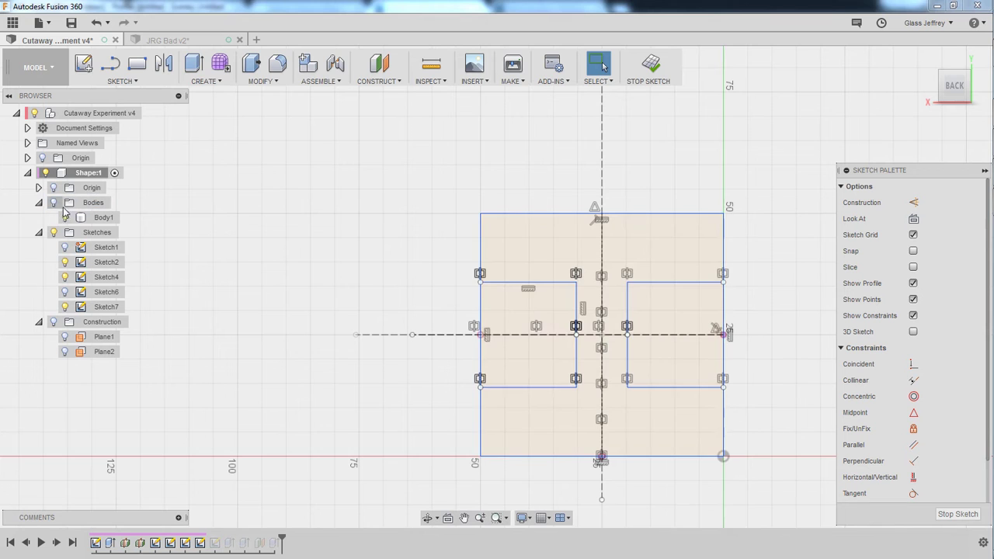
scroll(272, 268, "down", 3)
middle_click_drag(270, 269, 304, 313)
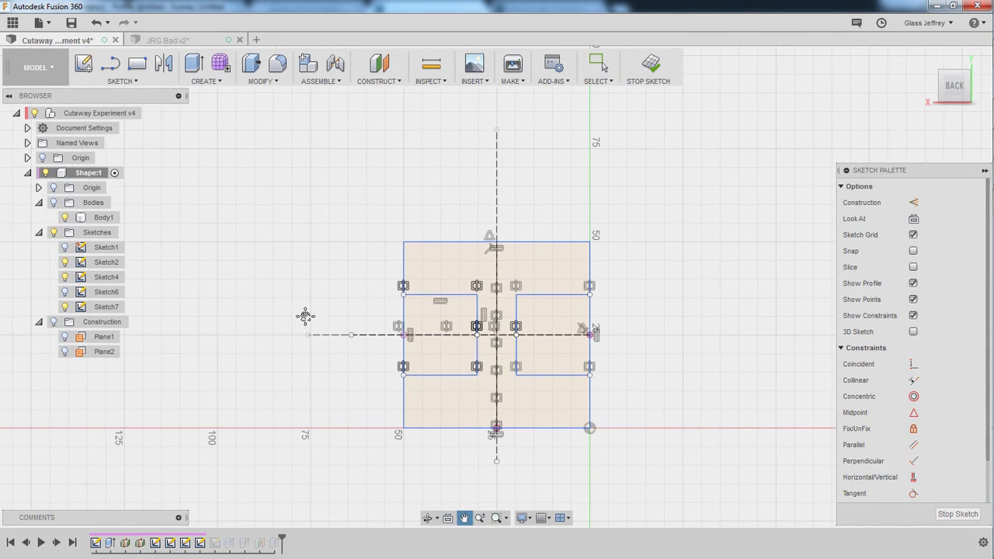
- Rotate the entire back-face outline 90 degrees about the centre axis perpendicular to it, and finish the sketch
mouse_move(282, 110)
left_mouse_down()
mouse_move(477, 395)
mouse_move(659, 486)
left_mouse_up()
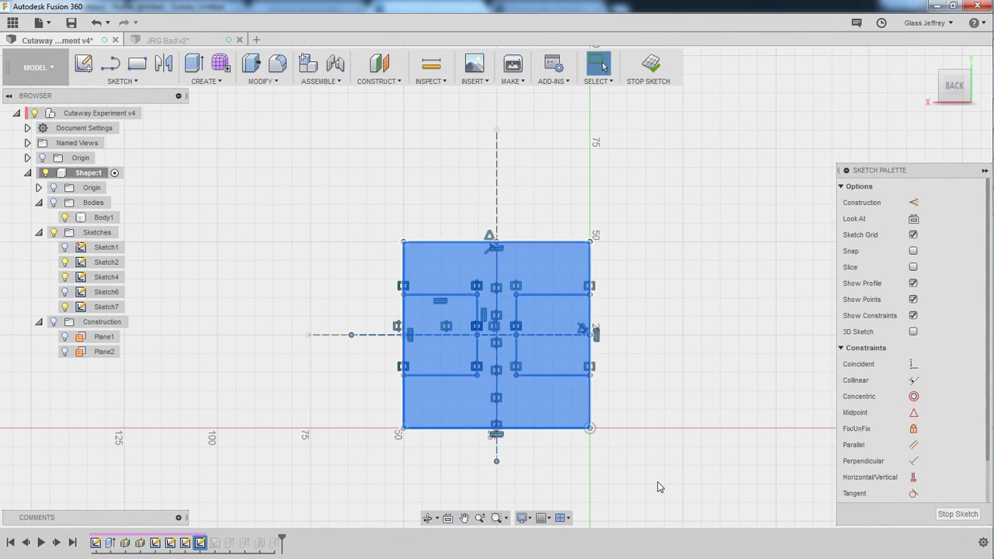
right_click(613, 284)
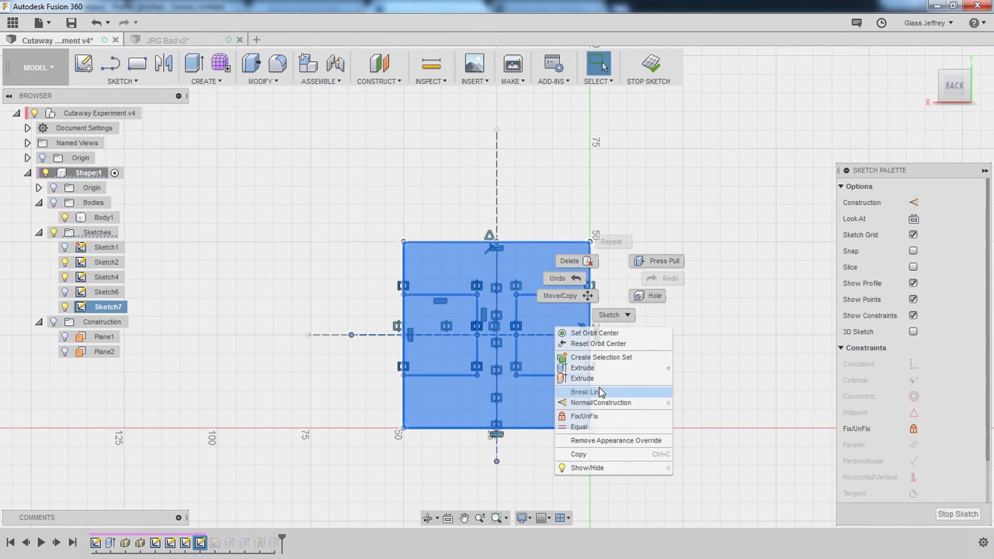
left_click(574, 303)
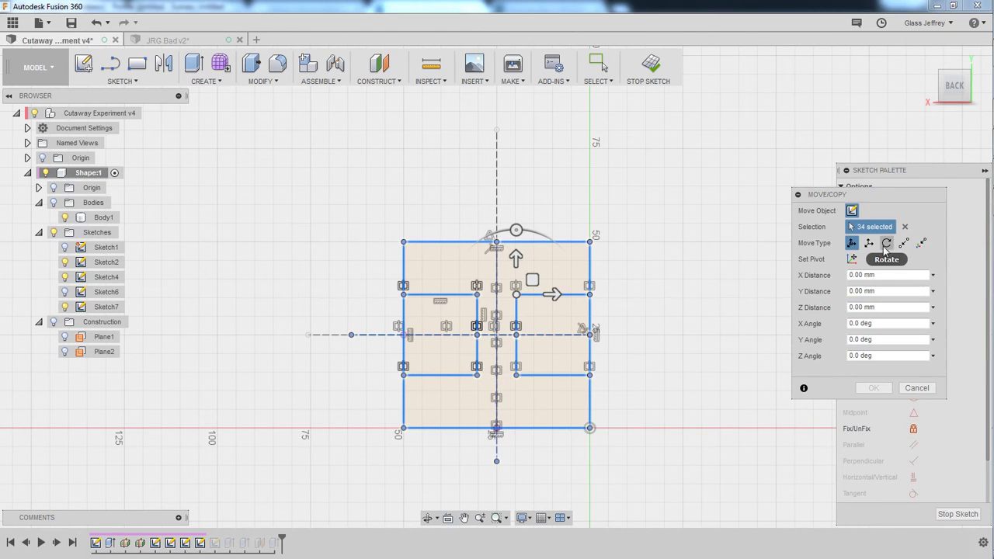
left_click(886, 243)
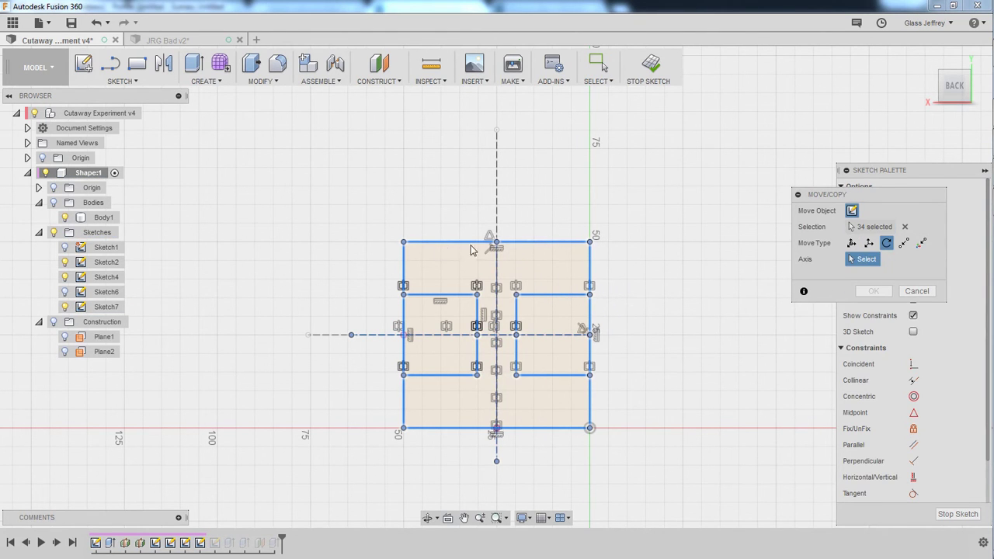
mouse_move(470, 250)
middle_mouse_down("shift")
mouse_move(572, 353)
mouse_move(502, 326)
middle_mouse_up("shift")
left_click(572, 353)
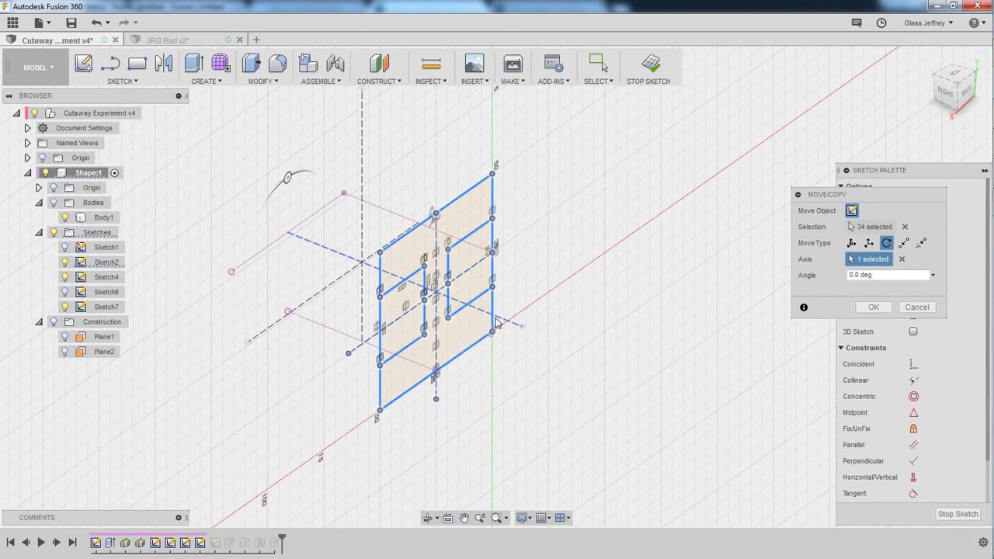
middle_click_drag(568, 333, 578, 365)
scroll(550, 354, "up", 1)
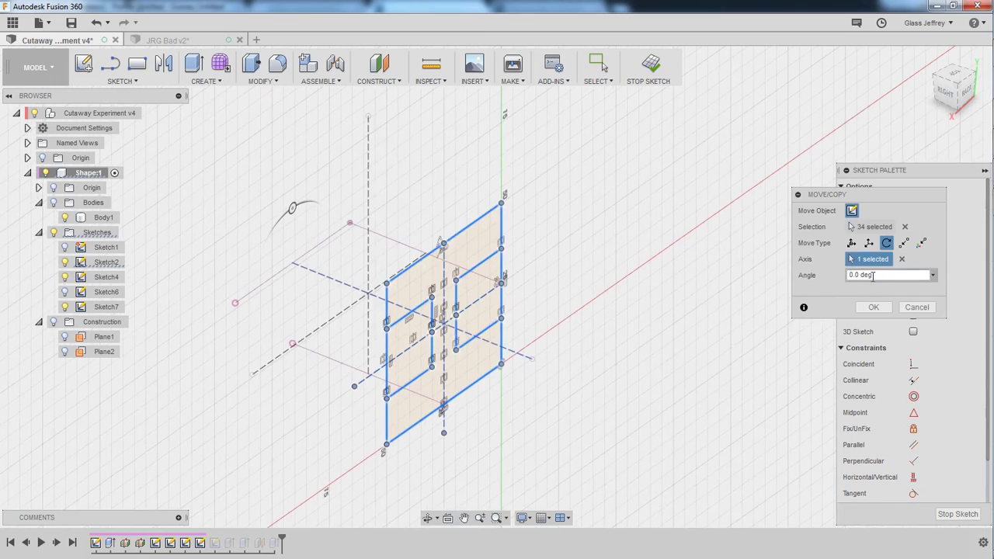
left_click(873, 275)
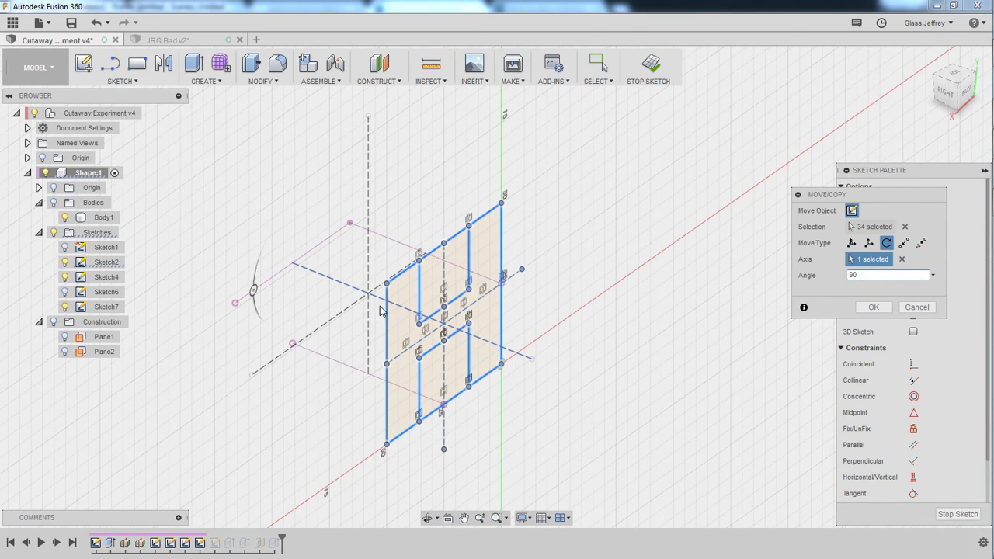
left_click(874, 307)
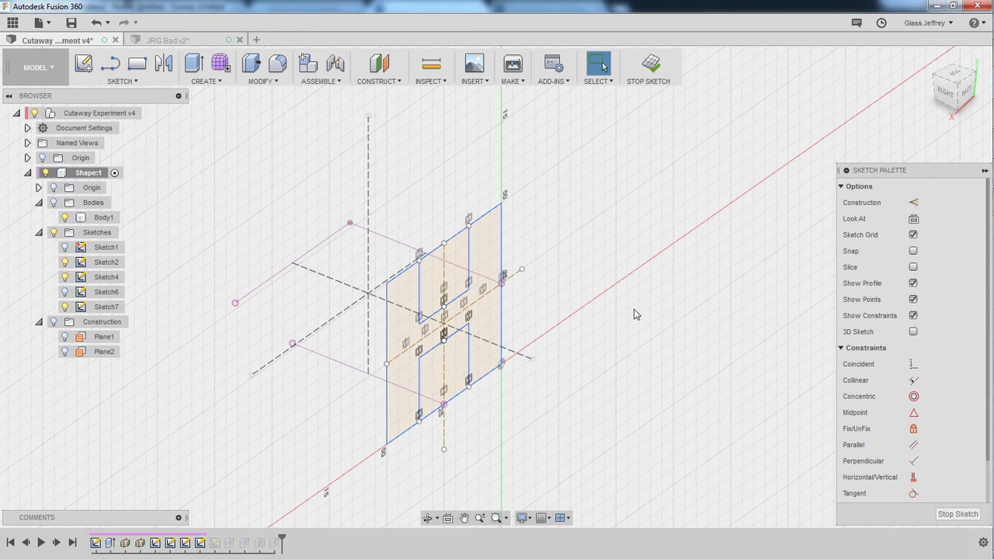
left_click(656, 84)
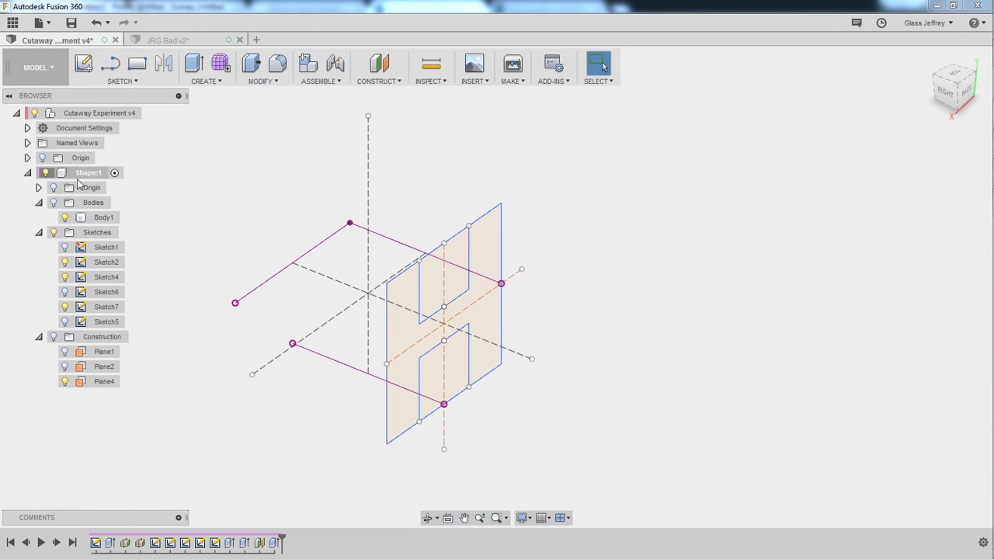
- Show the bodies again and compare the rotated back-face outline with the cut shape from several sides
left_click(53, 204)
middle_click_drag(431, 336, 543, 306)
scroll(543, 306, "down", 1)
scroll(544, 307, "up", 3)
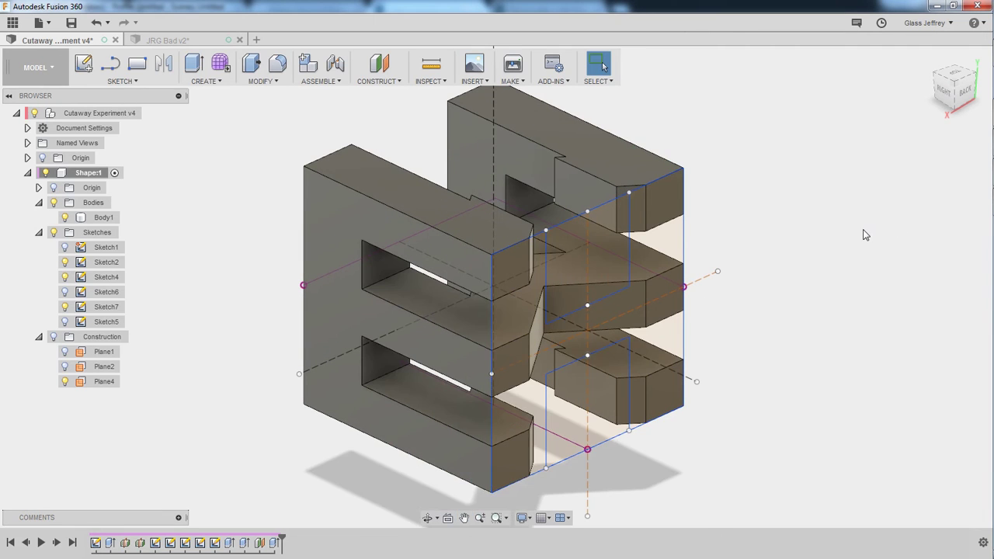
middle_click_drag(866, 235, 713, 274, "shift")
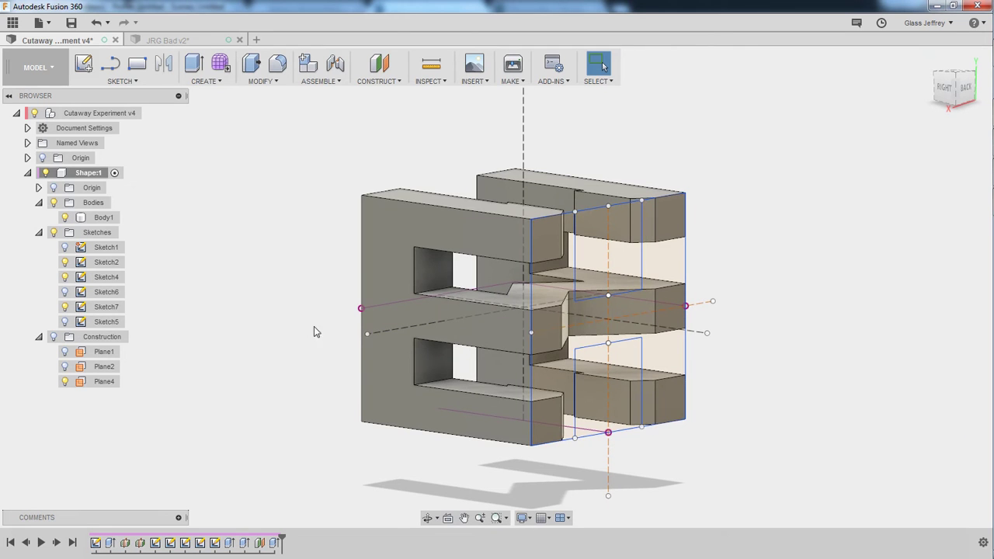
middle_click_drag(313, 333, 575, 339, "shift")
middle_click_drag(784, 322, 701, 324, "shift")
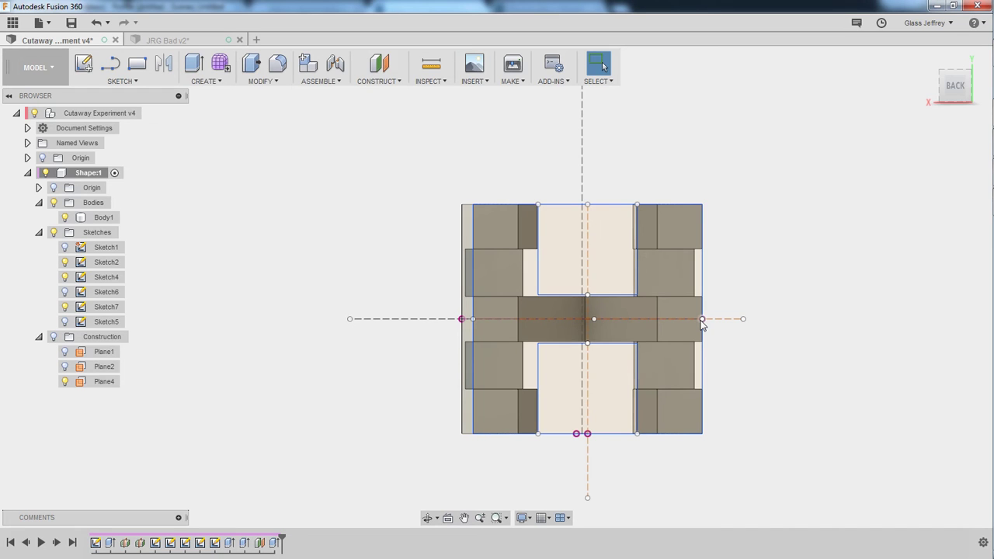
mouse_move(764, 292)
middle_mouse_down("shift")
mouse_move(787, 290)
mouse_move(769, 303)
middle_mouse_up("shift")
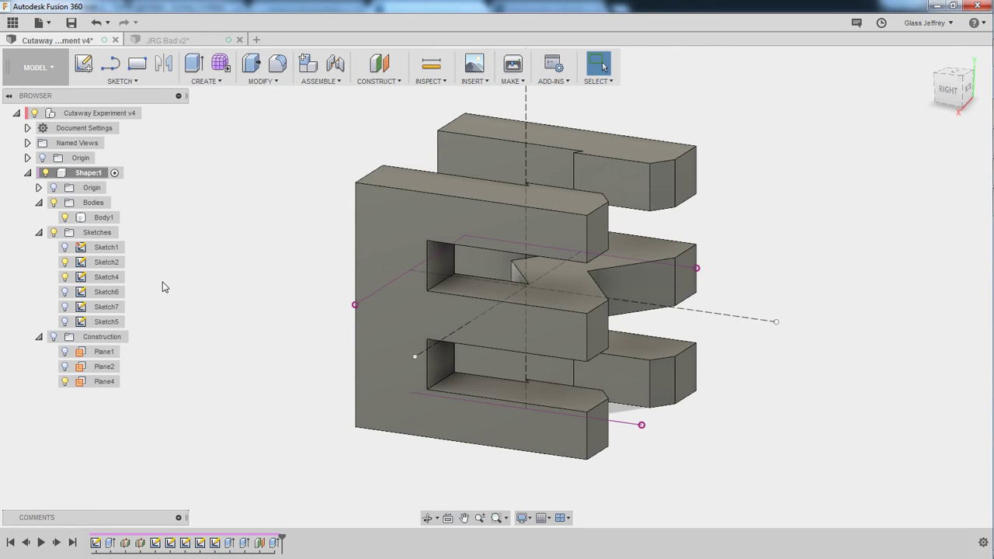
- Open the right-face sketch with the E outline for editing and examine it against the cube
double_click(97, 293)
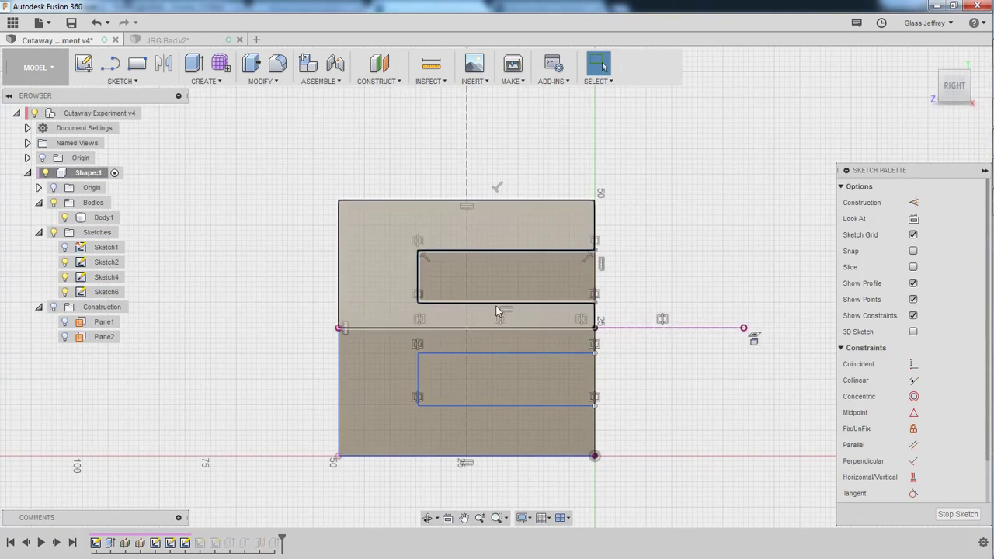
scroll(671, 314, "up", 1)
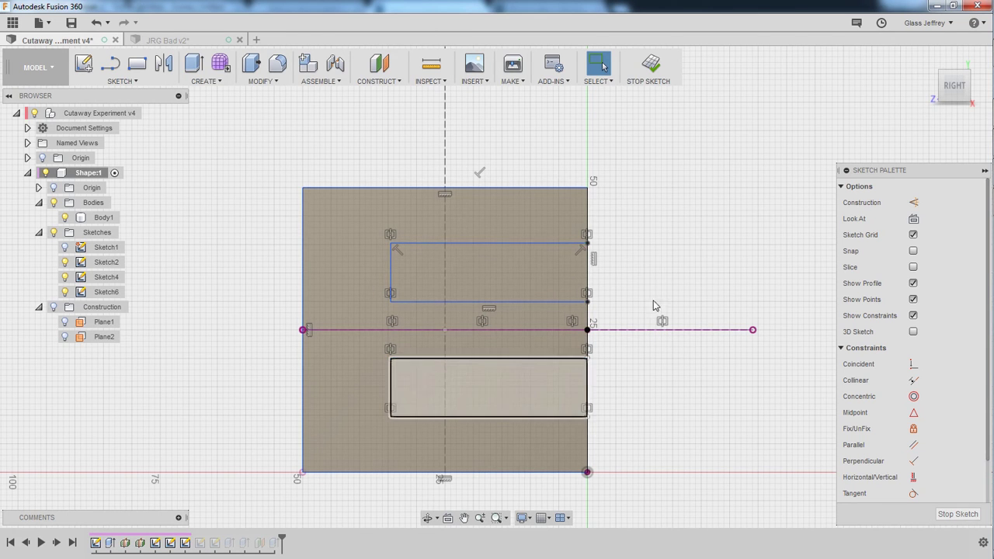
mouse_move(725, 269)
middle_mouse_down("shift")
mouse_move(706, 275)
mouse_move(719, 334)
middle_mouse_up("shift")
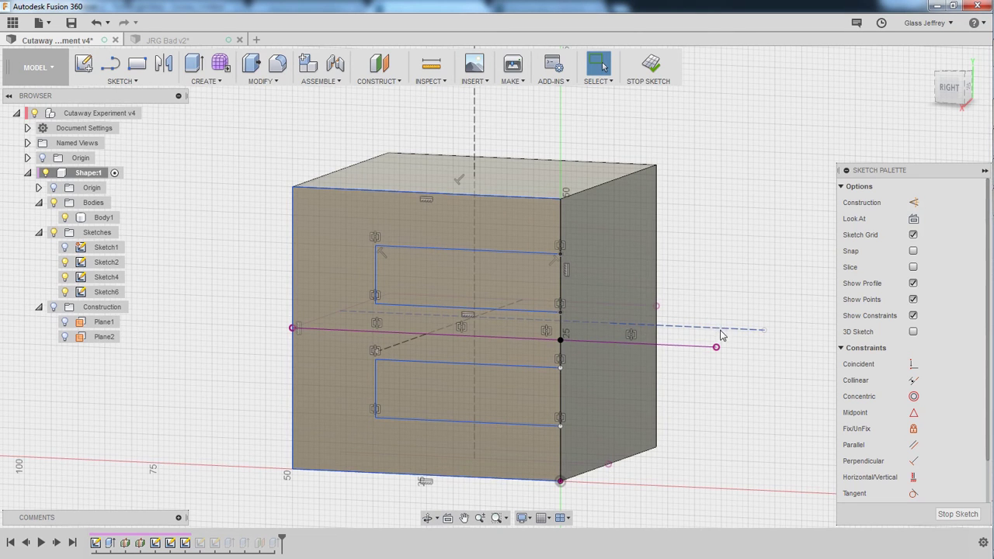
mouse_move(664, 365)
middle_mouse_down("shift")
mouse_move(644, 409)
mouse_move(658, 404)
middle_mouse_up("shift")
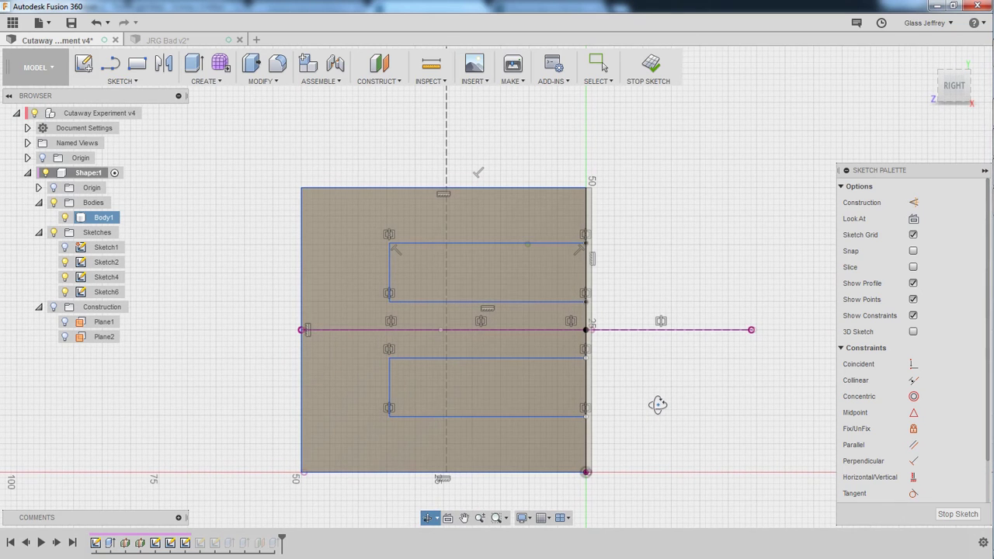
- Try to rotate the whole E outline 90 degrees about the centre axis perpendicular to the right face
scroll(658, 411, "down", 2)
mouse_move(321, 155)
left_mouse_down()
mouse_move(661, 467)
mouse_move(689, 507)
left_mouse_up()
right_click(655, 306)
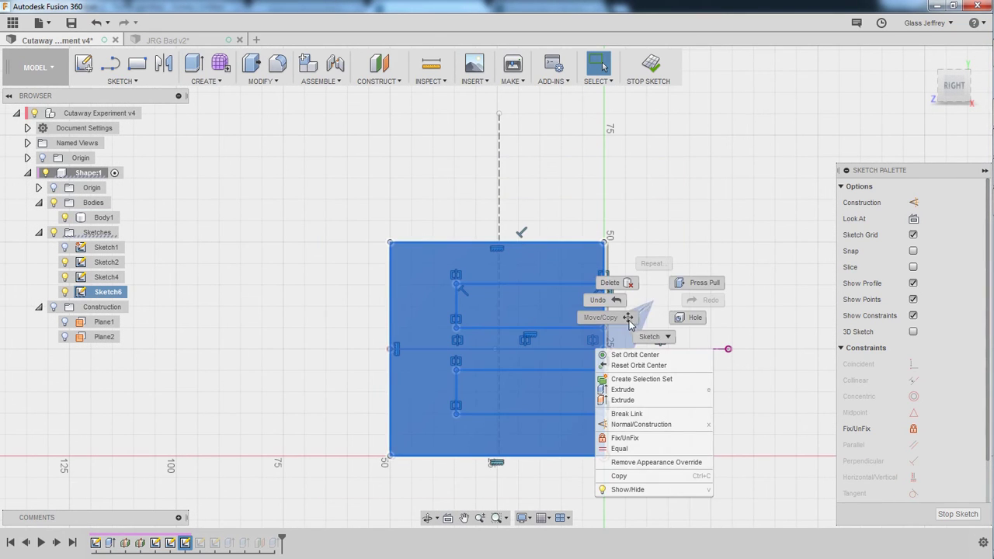
left_click(635, 322)
left_click(886, 243)
middle_click_drag(698, 270, 455, 356, "shift")
left_click(462, 358)
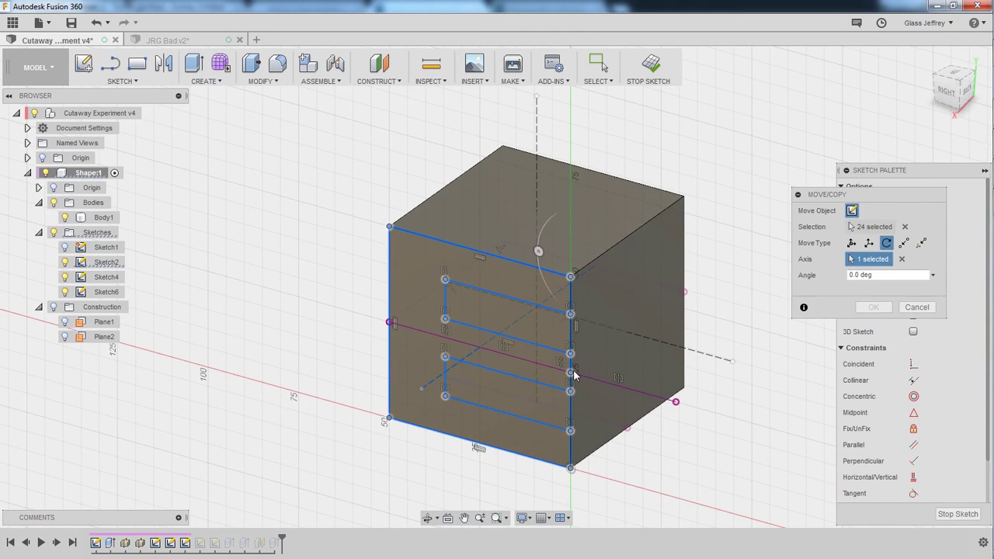
middle_click_drag(572, 370, 580, 356, "shift")
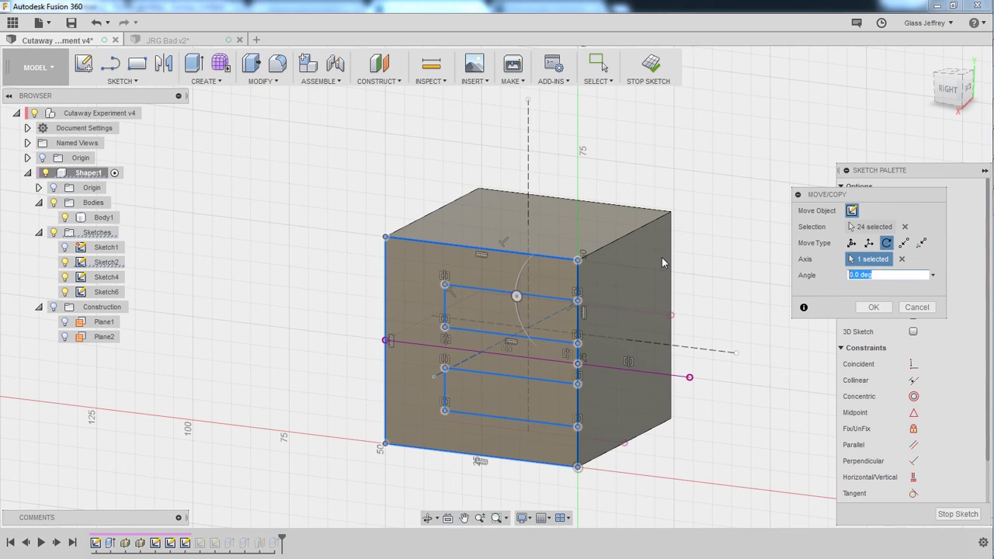
type("90")
scroll(531, 322, "up", 3)
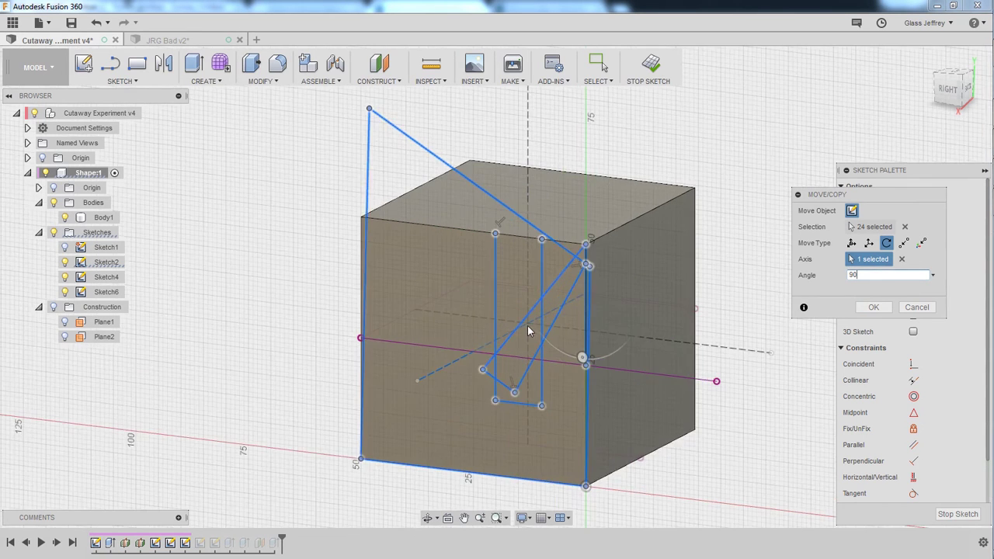
- Reset the E outline's rotation angle to 0 degrees and freely rotate it to about -15 degrees
left_click_drag(867, 274, 814, 273)
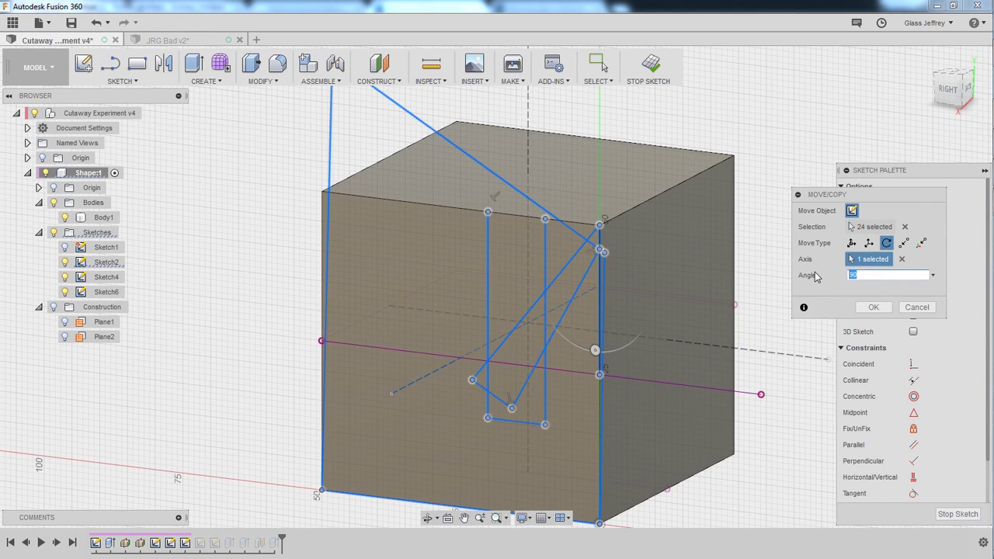
type("0")
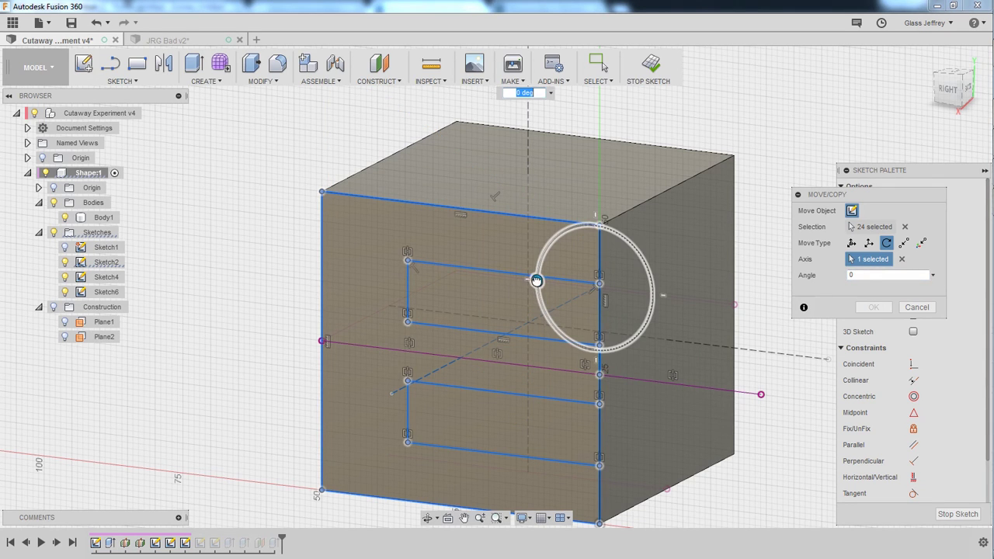
mouse_move(535, 282)
left_mouse_down()
mouse_move(559, 334)
mouse_move(527, 310)
mouse_move(550, 232)
mouse_move(529, 305)
mouse_move(555, 328)
mouse_move(544, 326)
mouse_move(516, 281)
mouse_move(554, 238)
mouse_move(535, 275)
mouse_move(564, 339)
mouse_move(596, 373)
mouse_move(644, 328)
mouse_move(648, 266)
mouse_move(614, 229)
mouse_move(553, 240)
mouse_move(537, 266)
mouse_move(536, 295)
mouse_move(547, 250)
left_mouse_up()
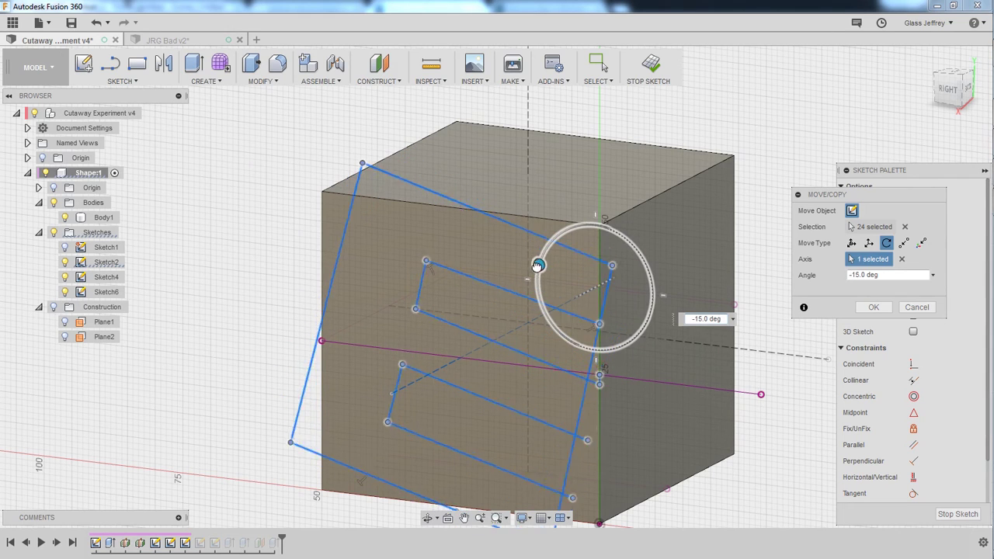